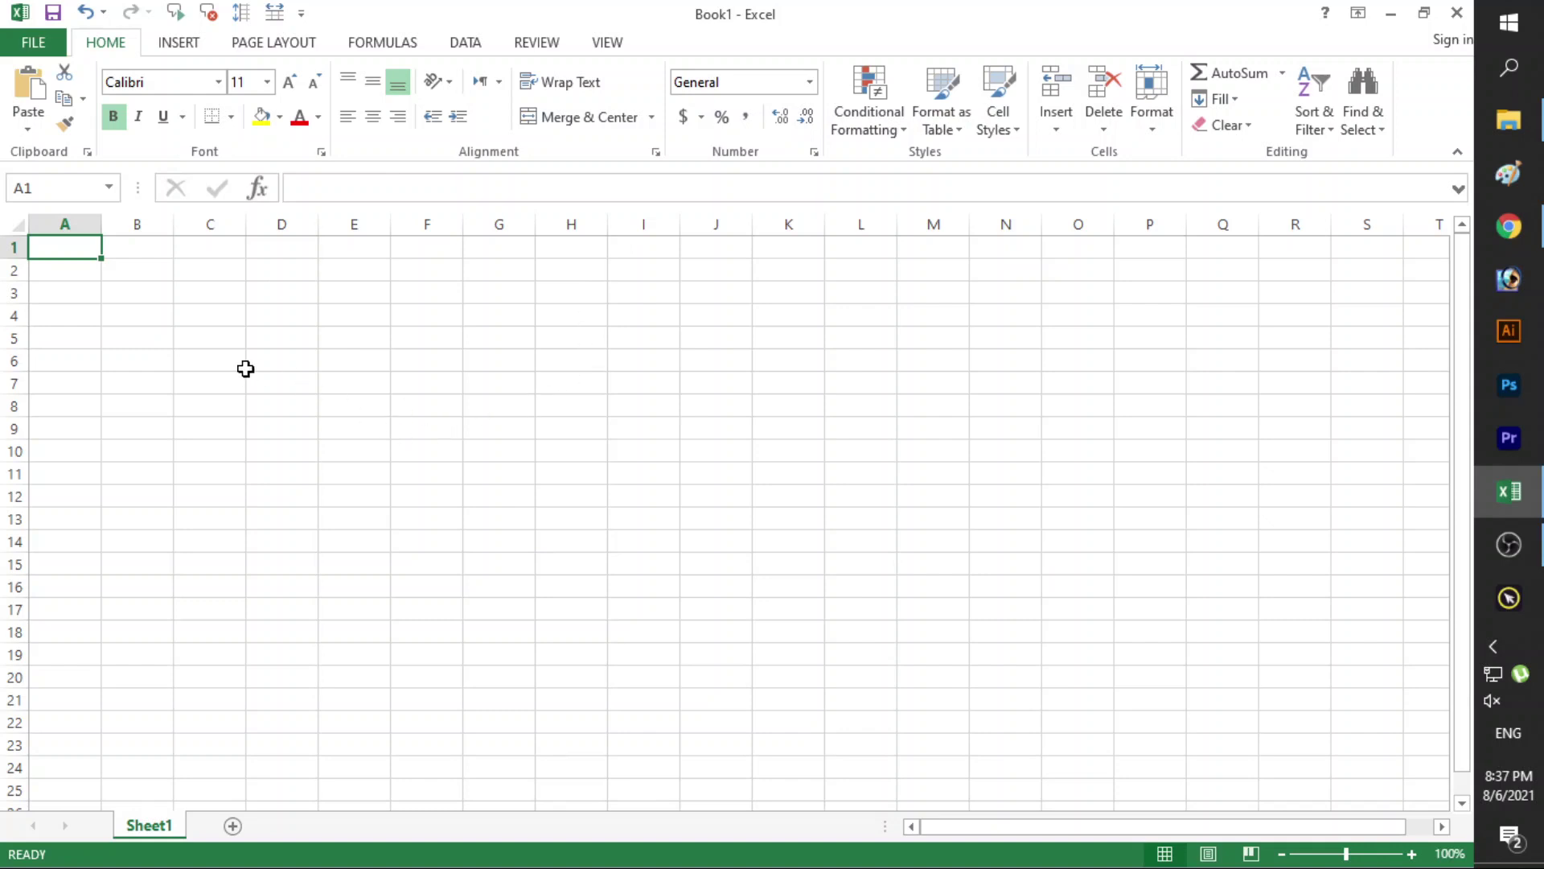
Give B3:G14 a Thick Box Border outline.
drag(117, 295, 486, 541)
click(232, 117)
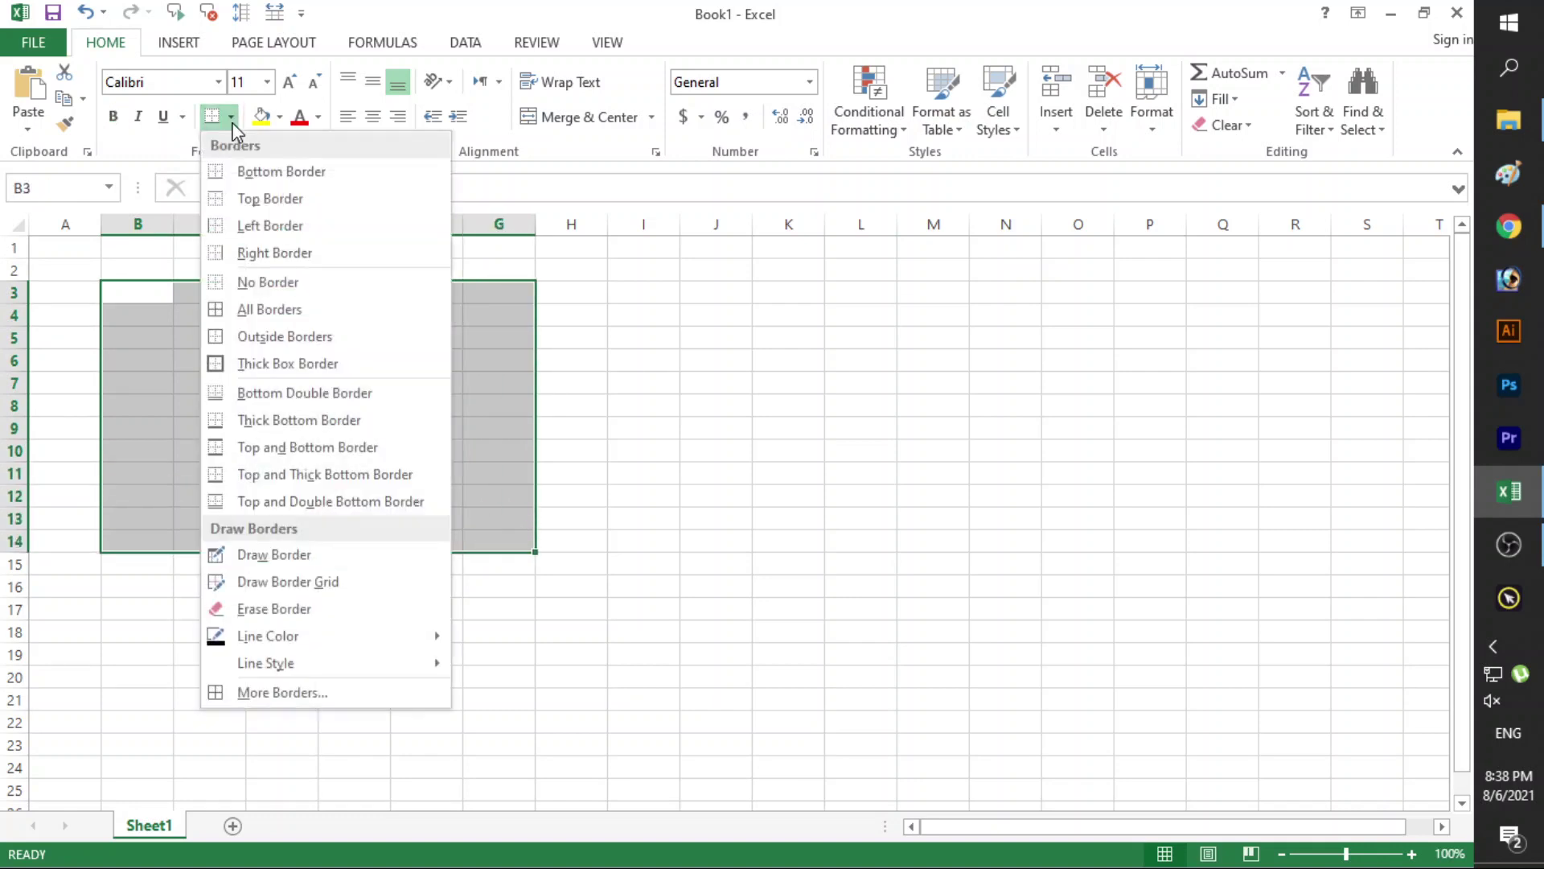
click(257, 363)
click(776, 428)
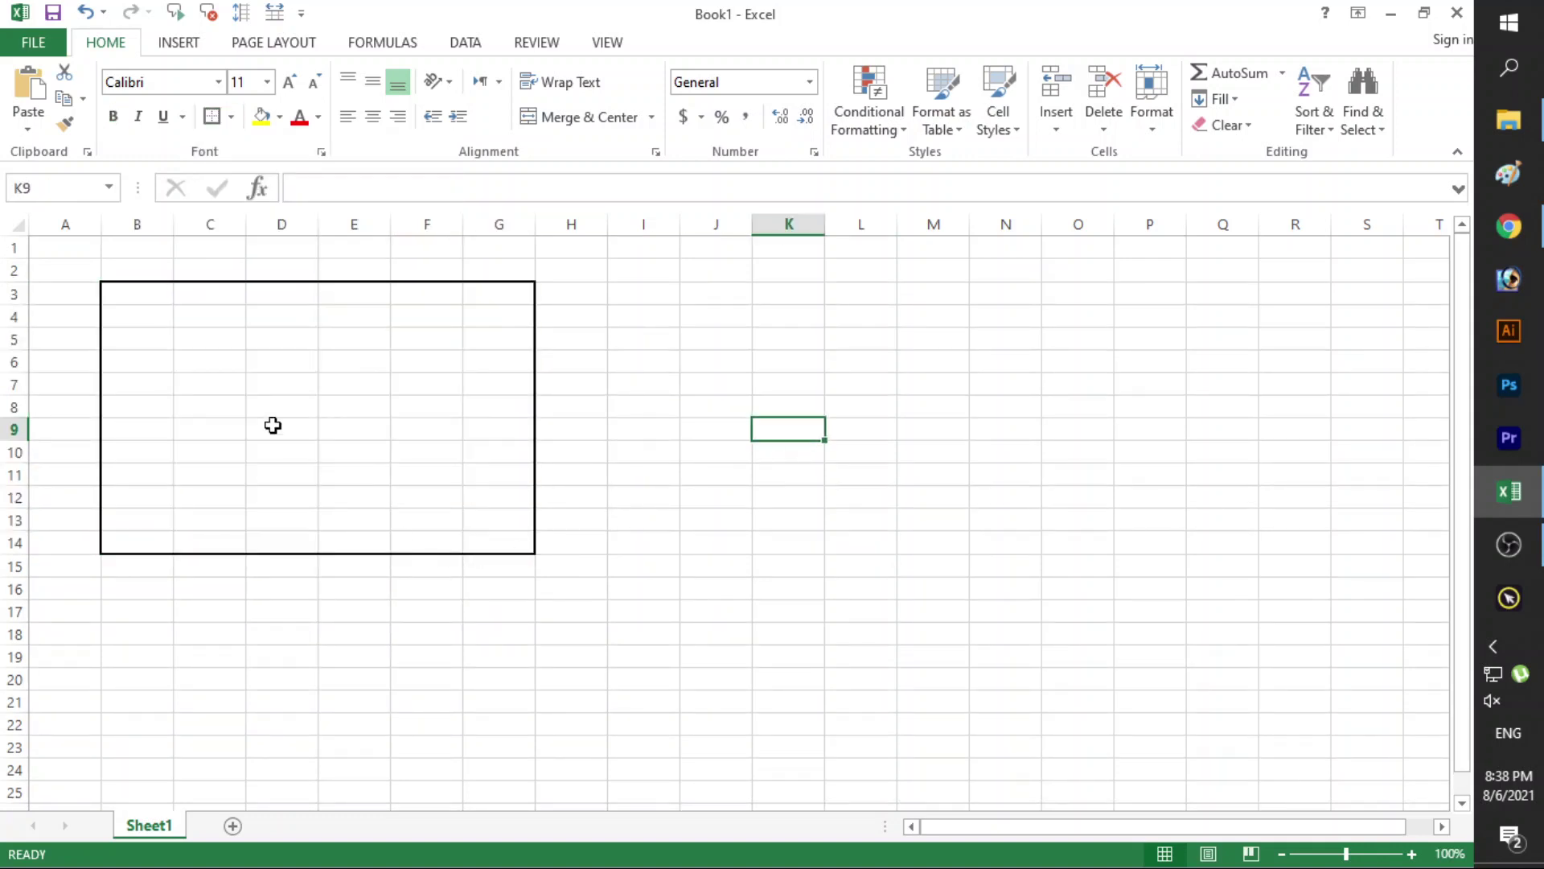
Set the font colour of B3:G14 to cyan.
drag(138, 292, 493, 533)
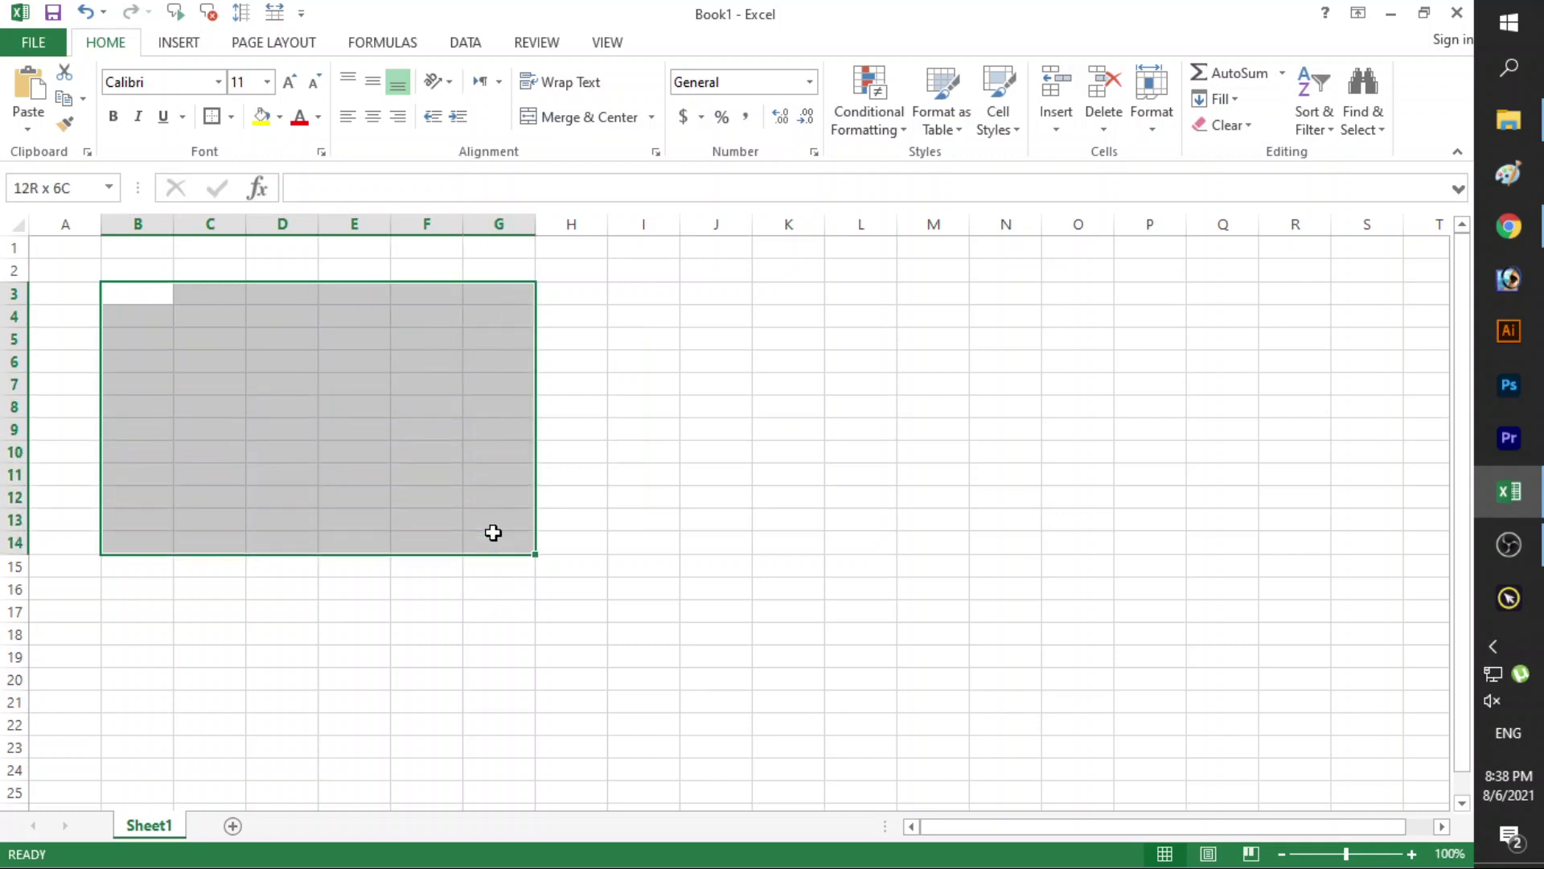
click(318, 116)
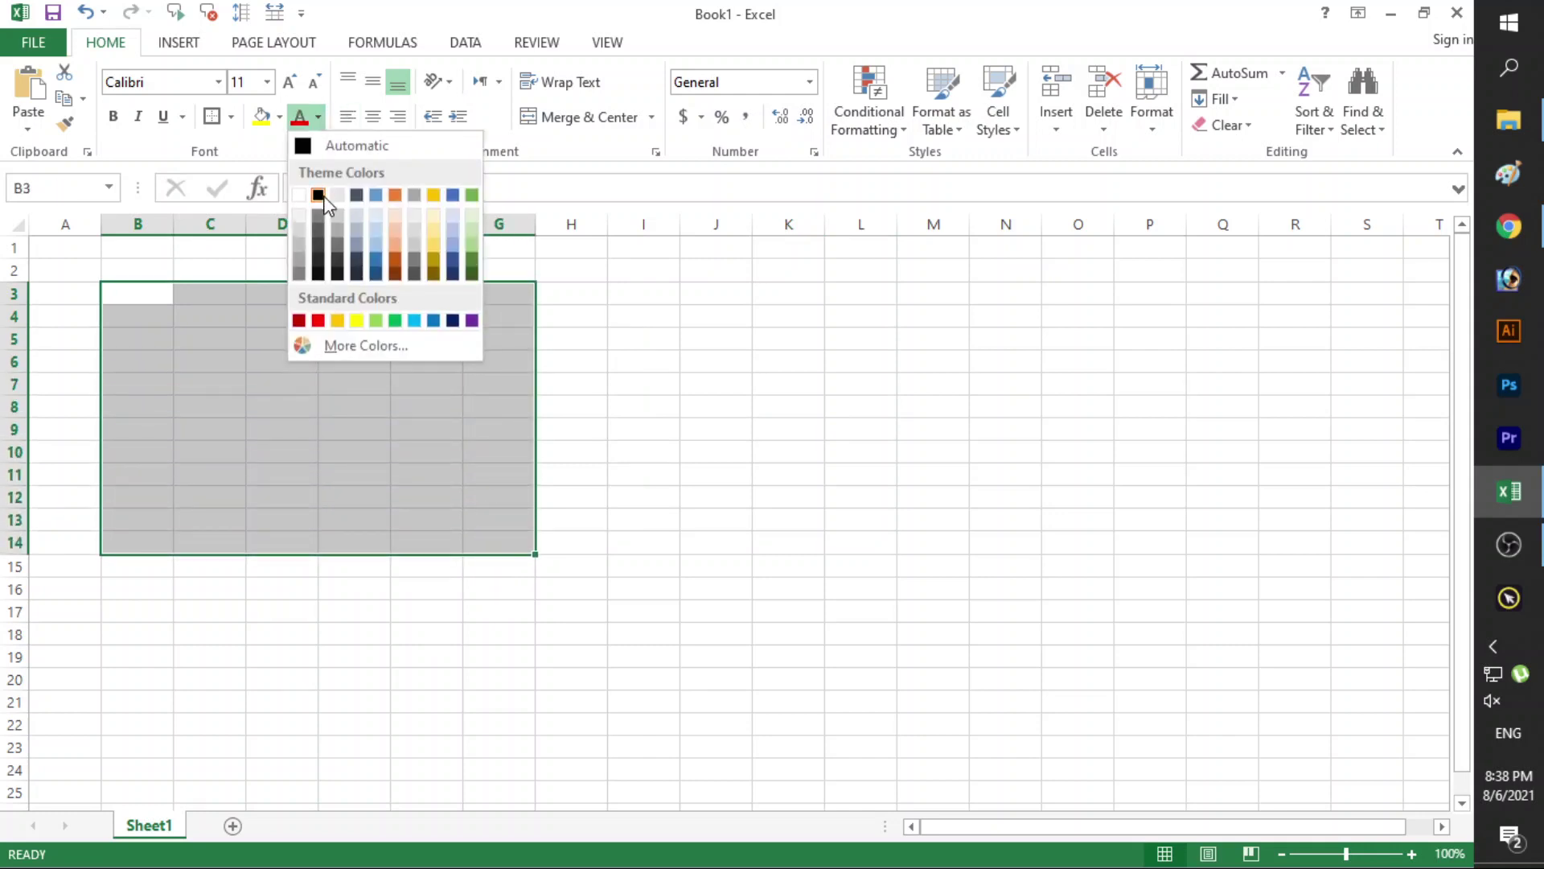
click(414, 320)
Fill B3:G14 with light blue, then select I3:N14 for the next rectangle.
mouse_move(155, 294)
mouse_down()
mouse_move(323, 318)
mouse_move(489, 535)
mouse_up()
click(279, 117)
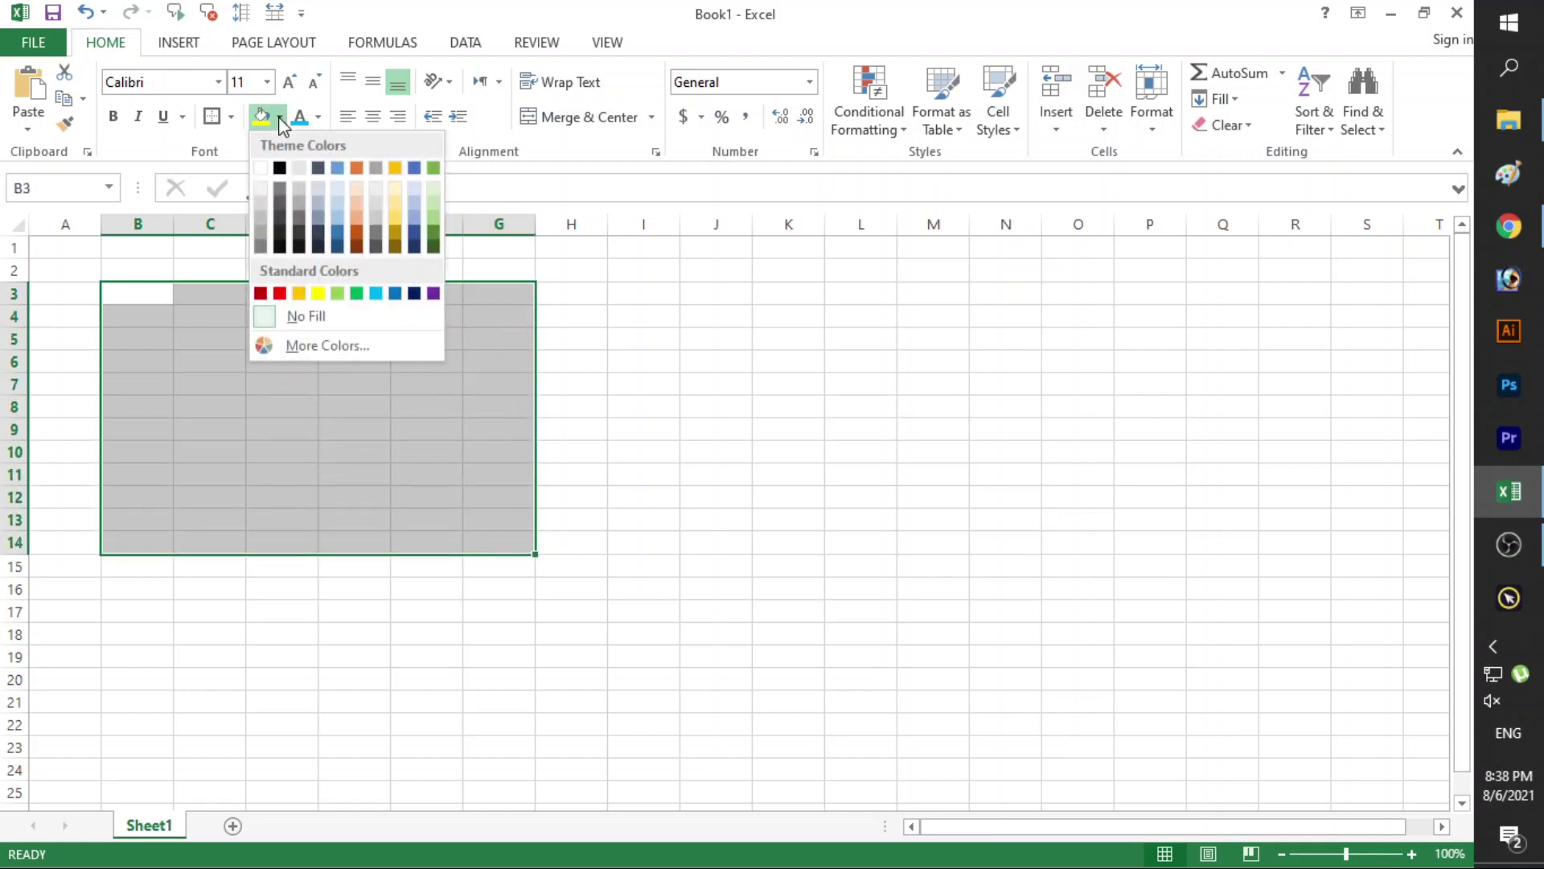
click(375, 293)
click(469, 341)
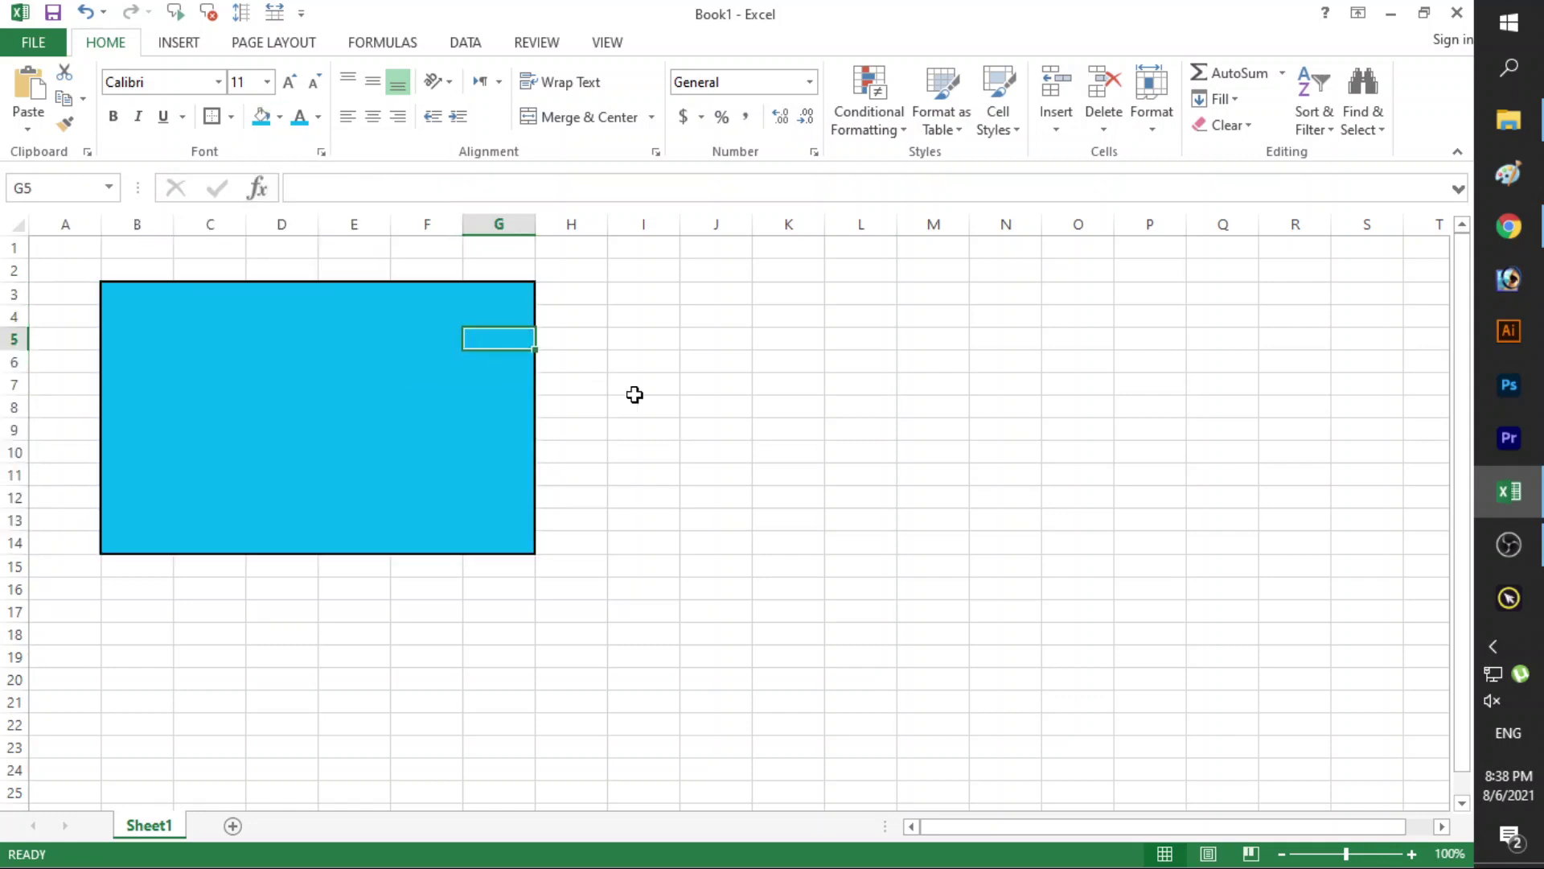
drag(647, 295, 1010, 550)
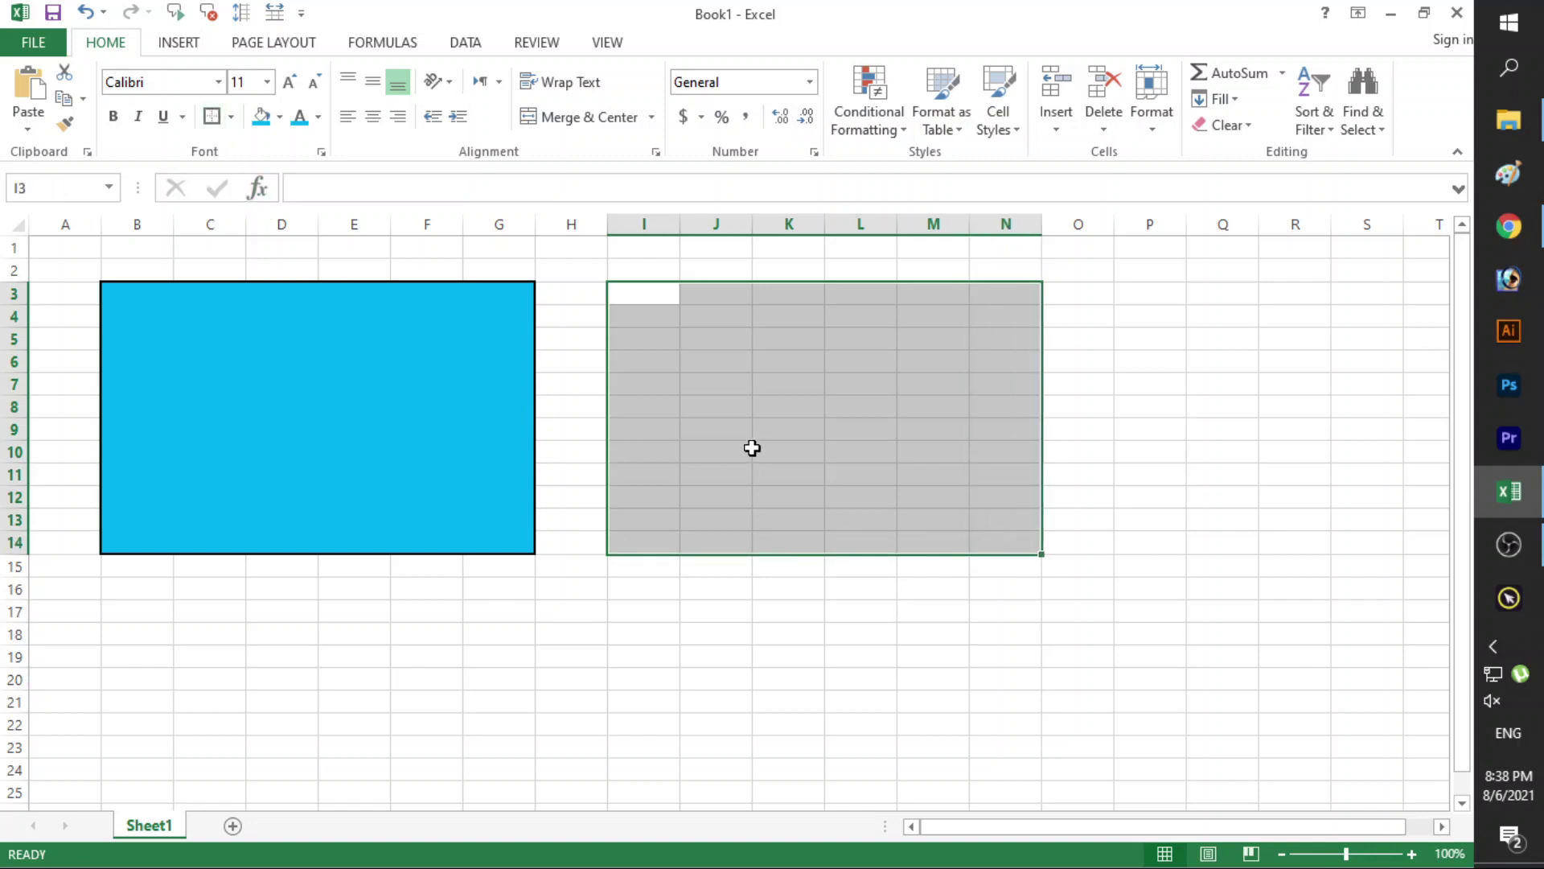
Fill I3:N14 with red.
click(281, 121)
click(280, 294)
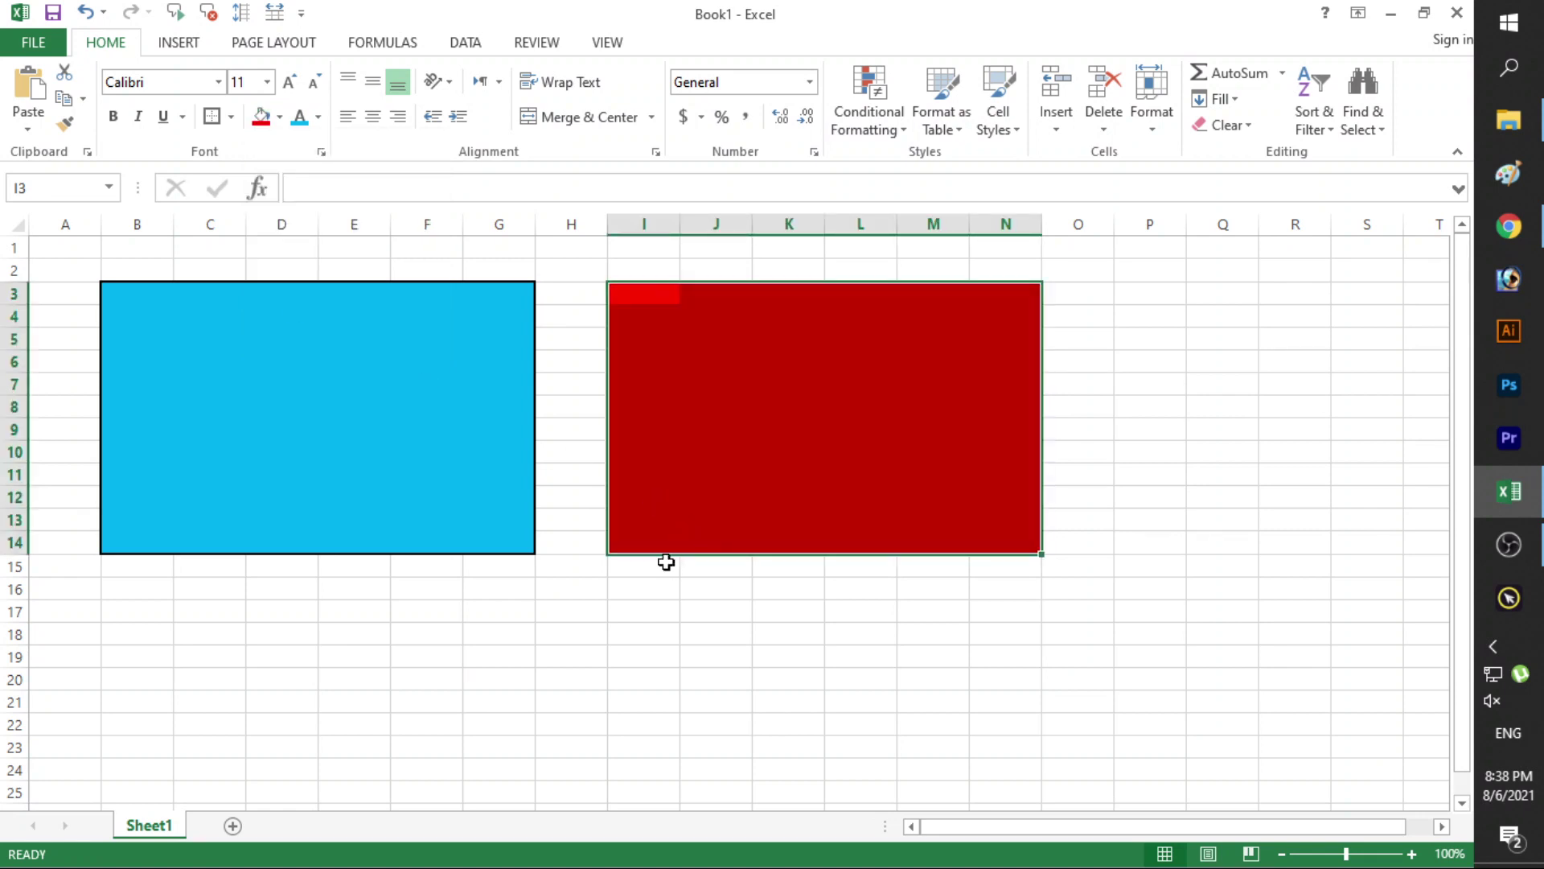
scroll(666, 561, down, 1)
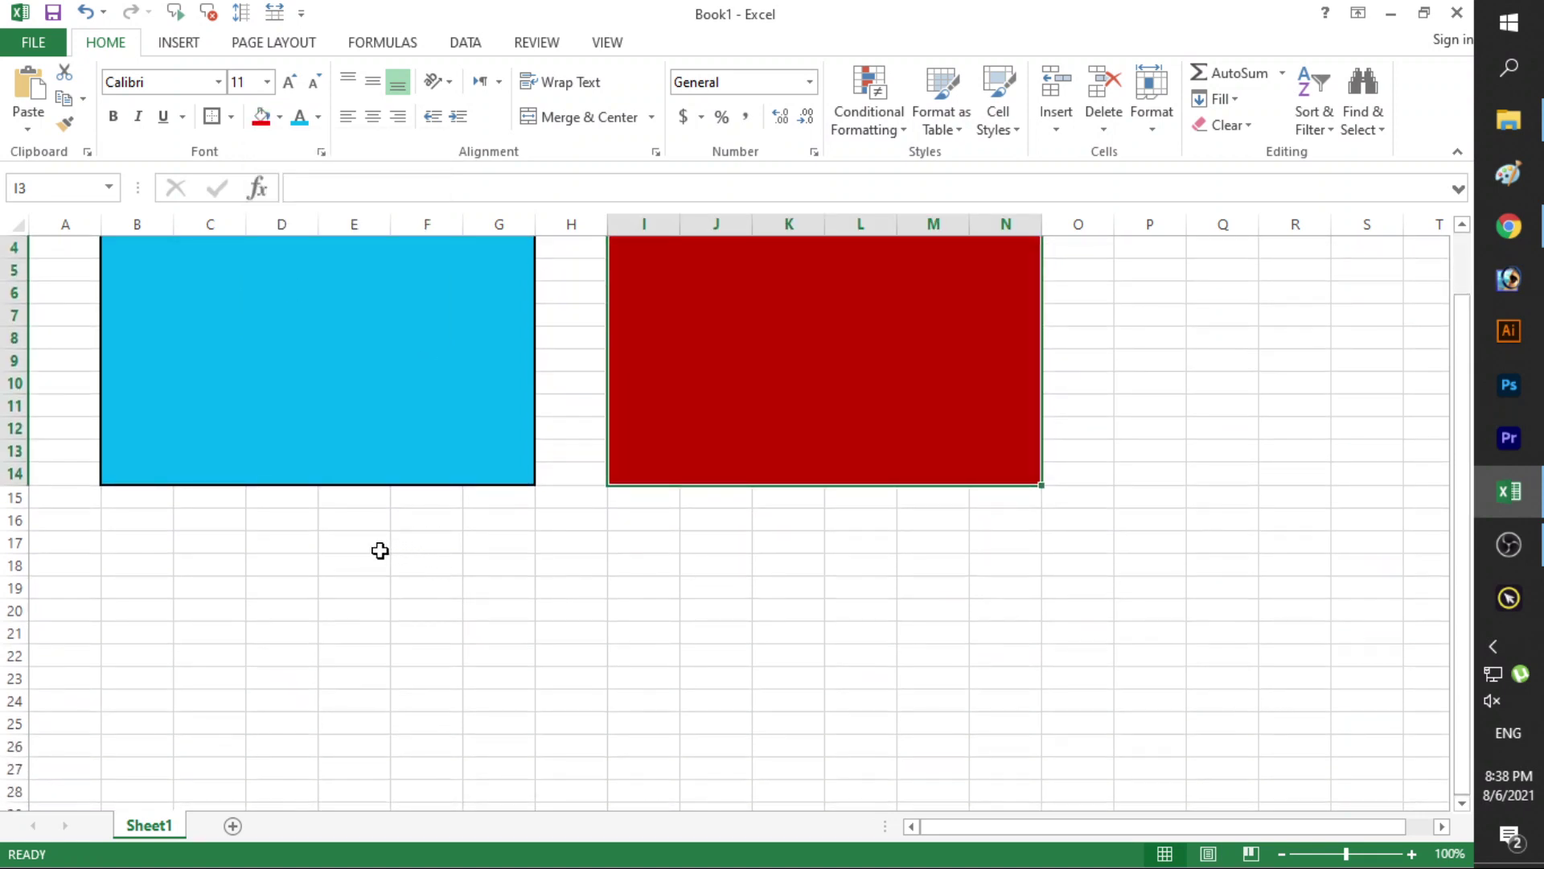
Give E17:L26 a thick box border and a green fill.
drag(379, 551, 855, 752)
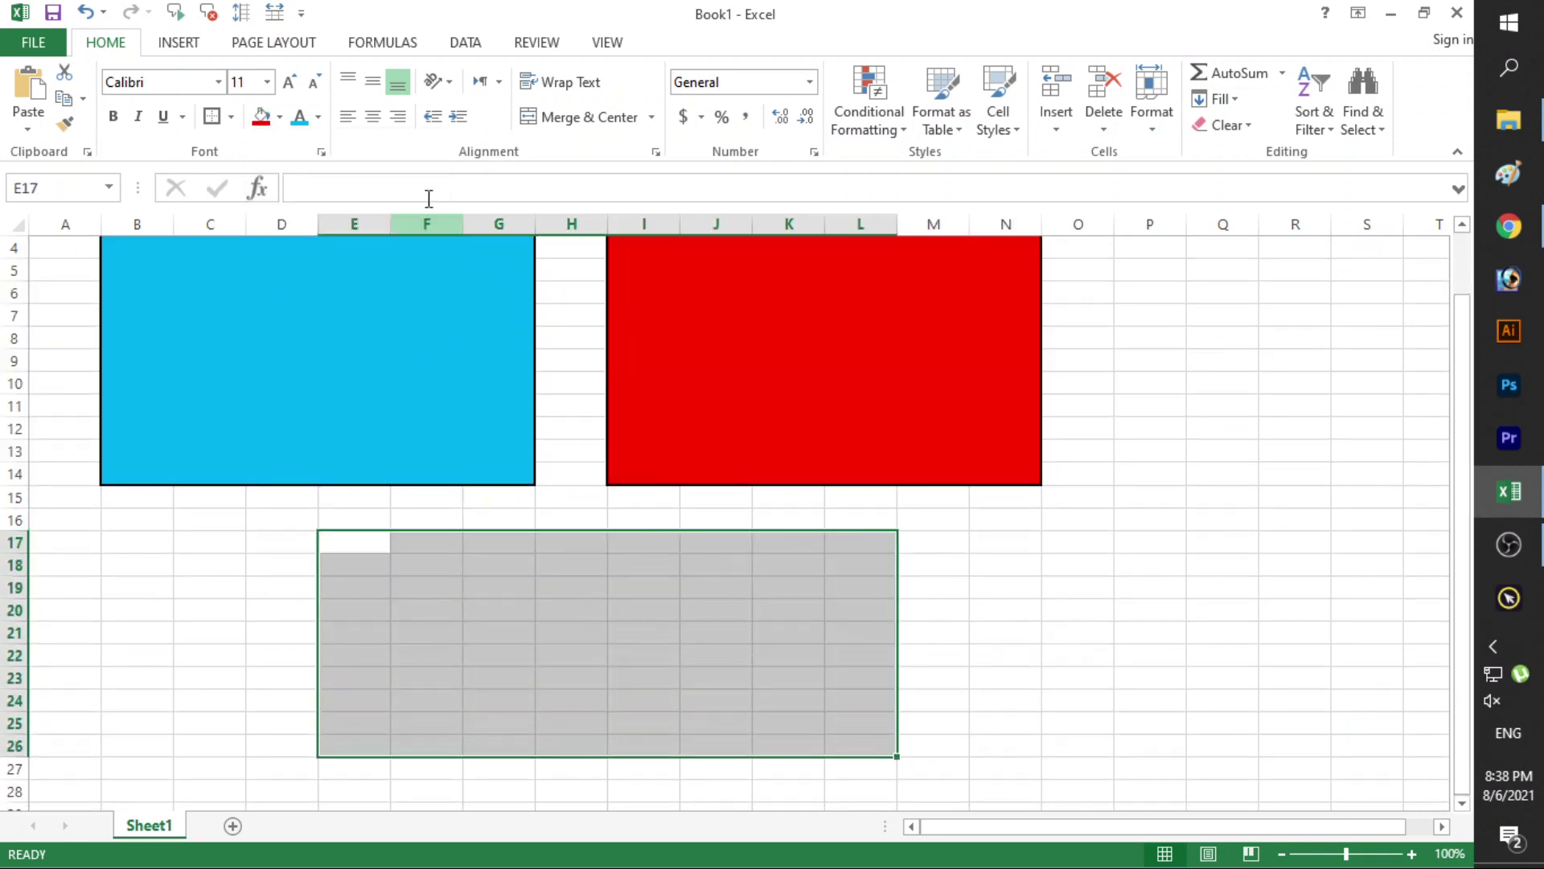
click(213, 115)
click(279, 117)
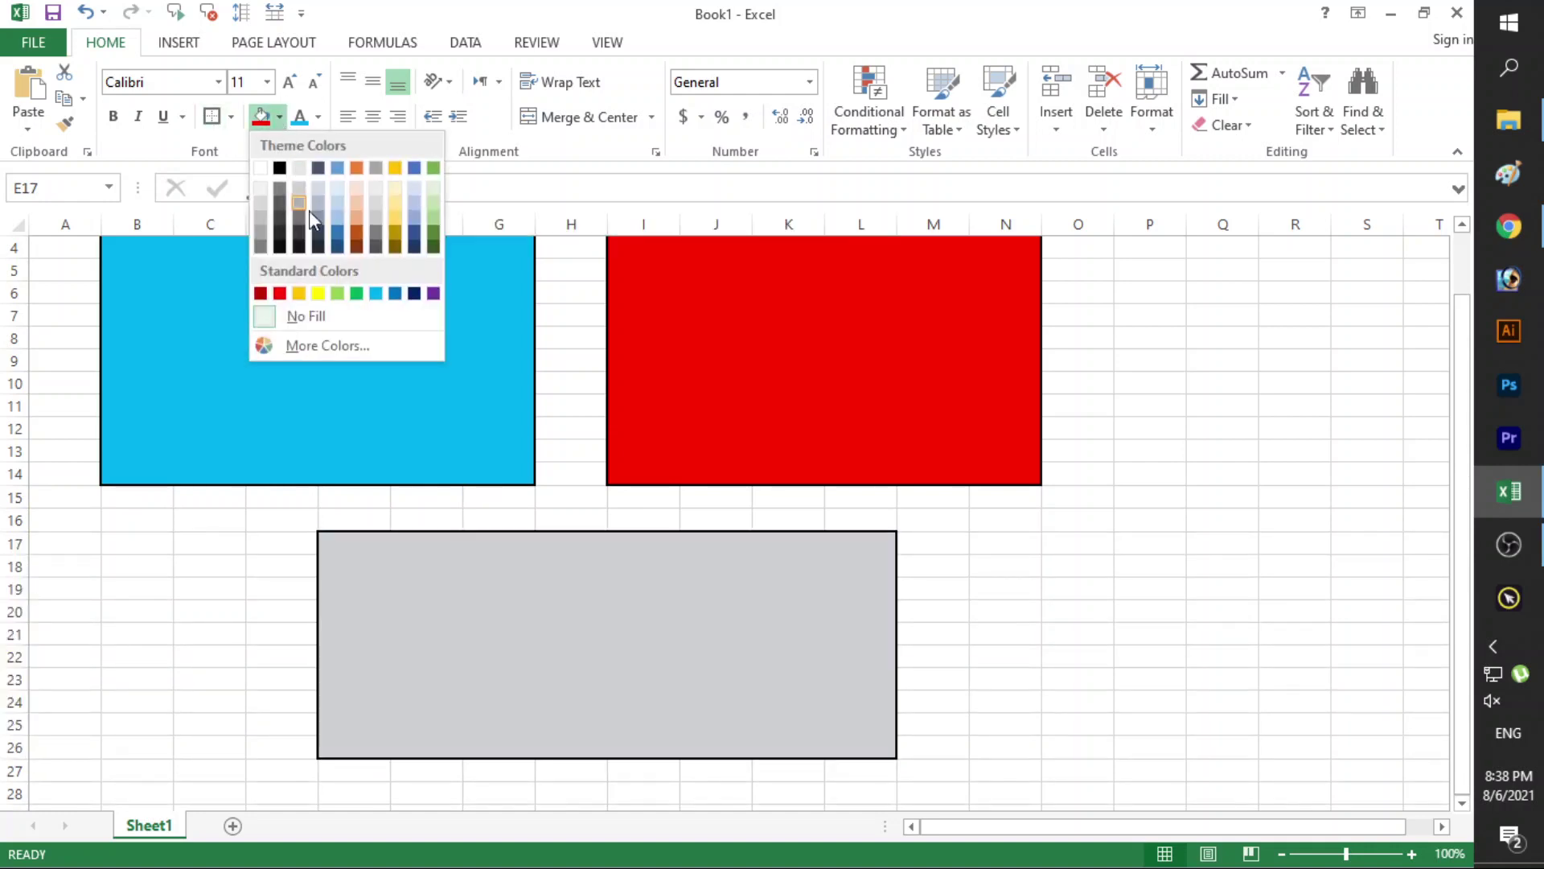
click(356, 293)
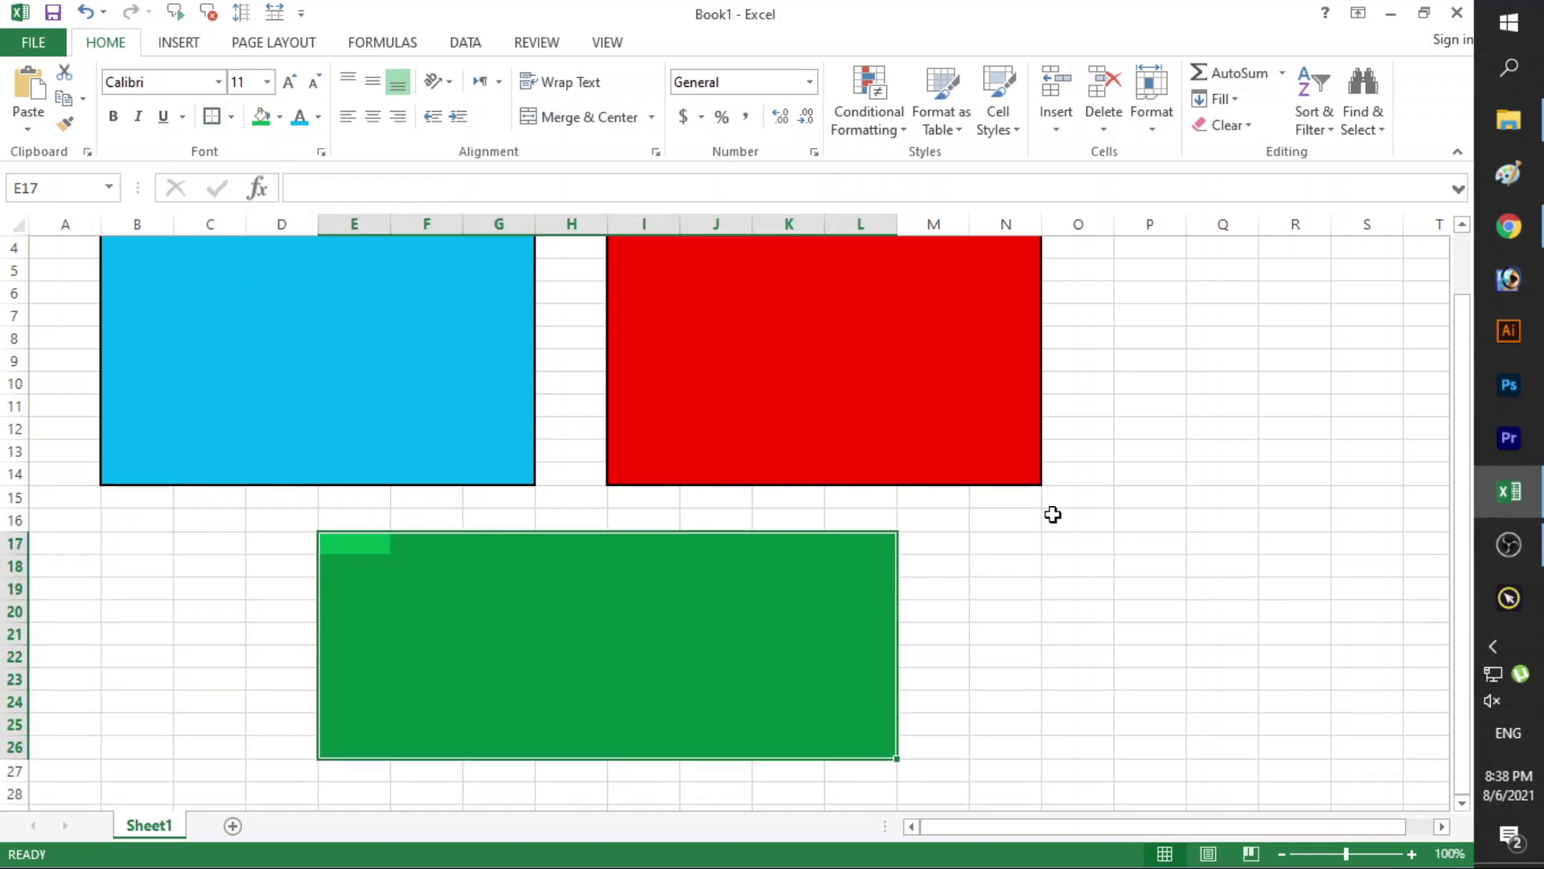
scroll(1053, 514, up, 1)
click(601, 368)
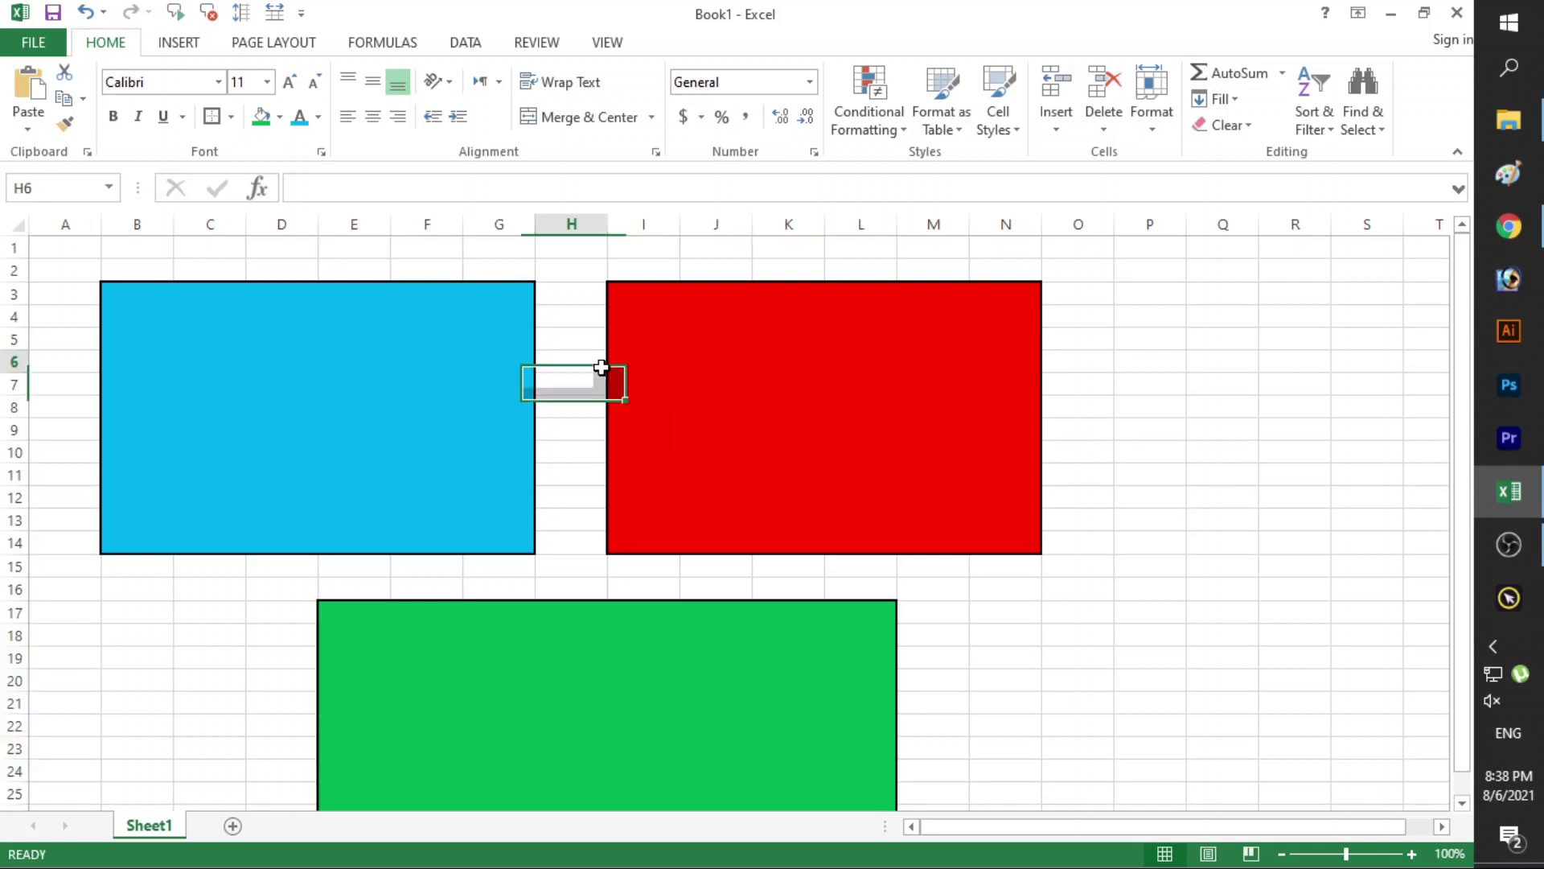
Select cell H6 and show the Page Layout ribbon options.
click(776, 392)
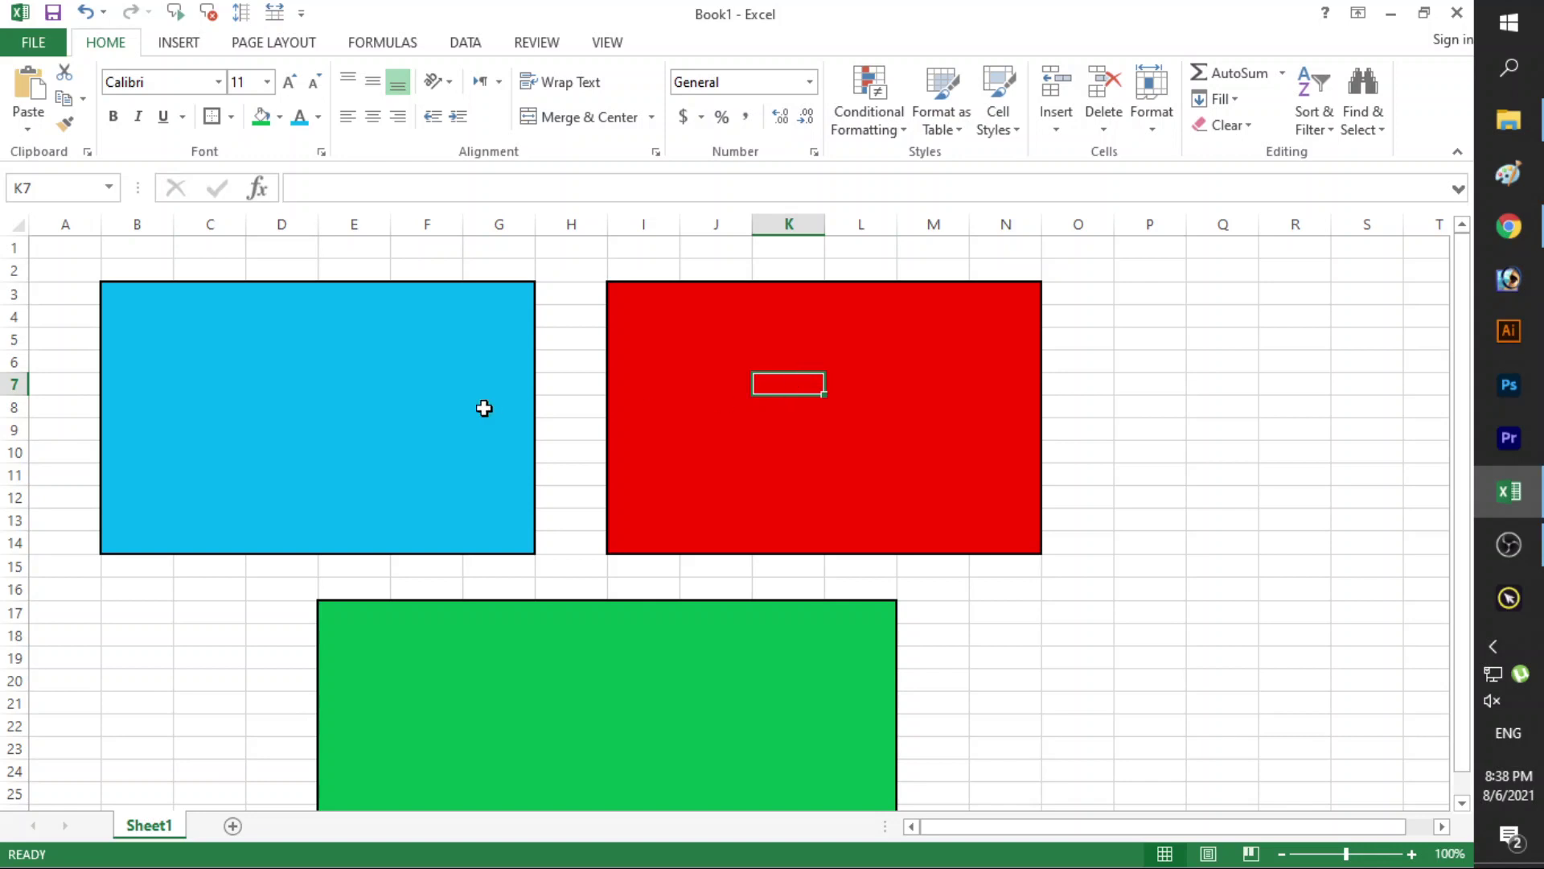
click(458, 406)
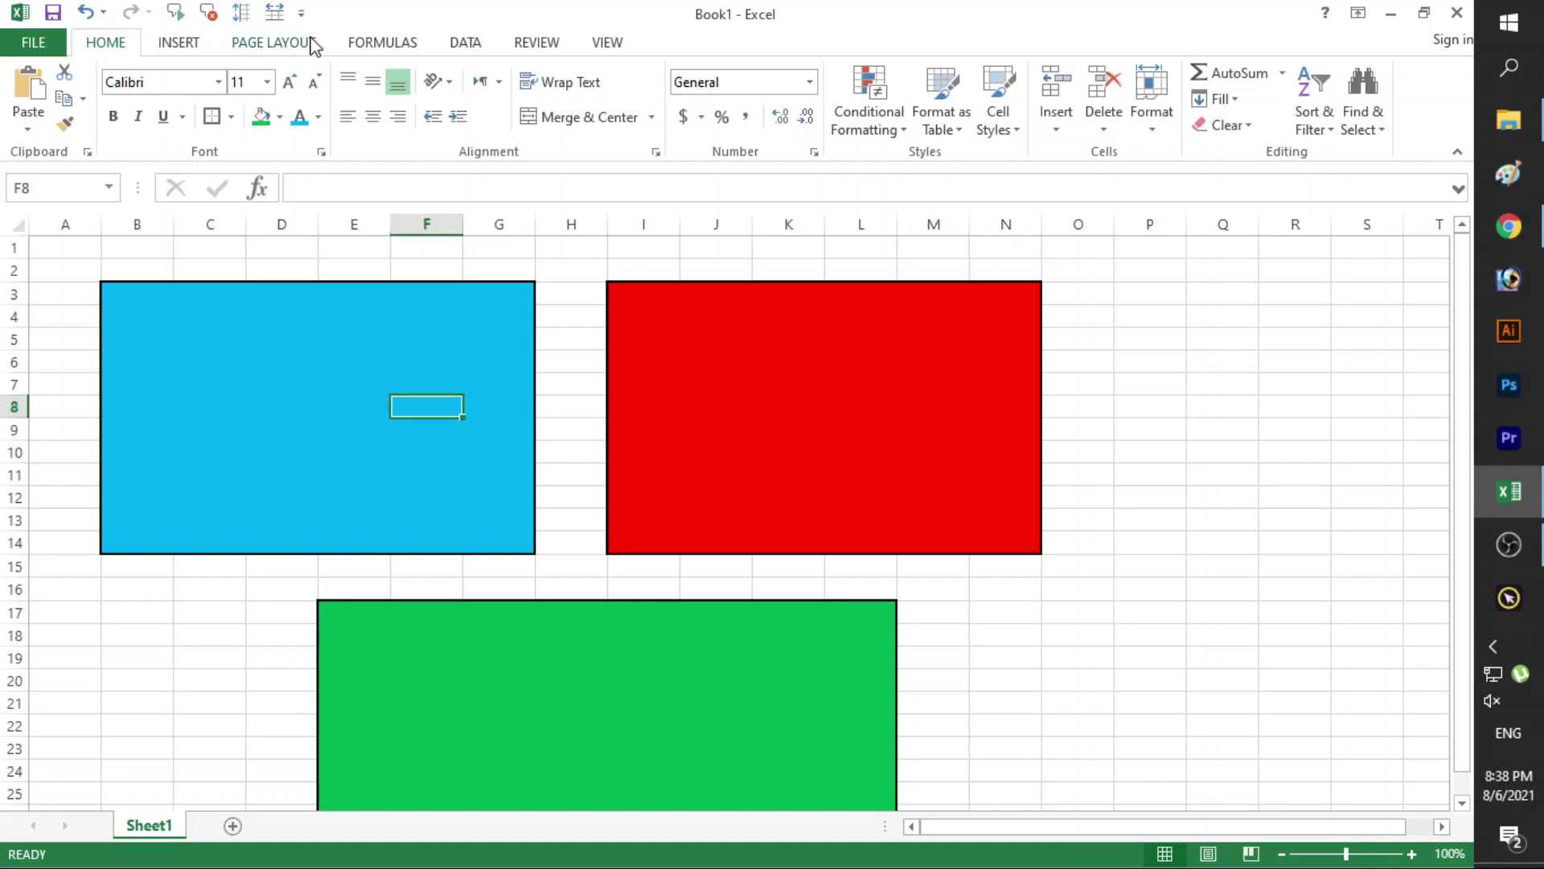
click(566, 359)
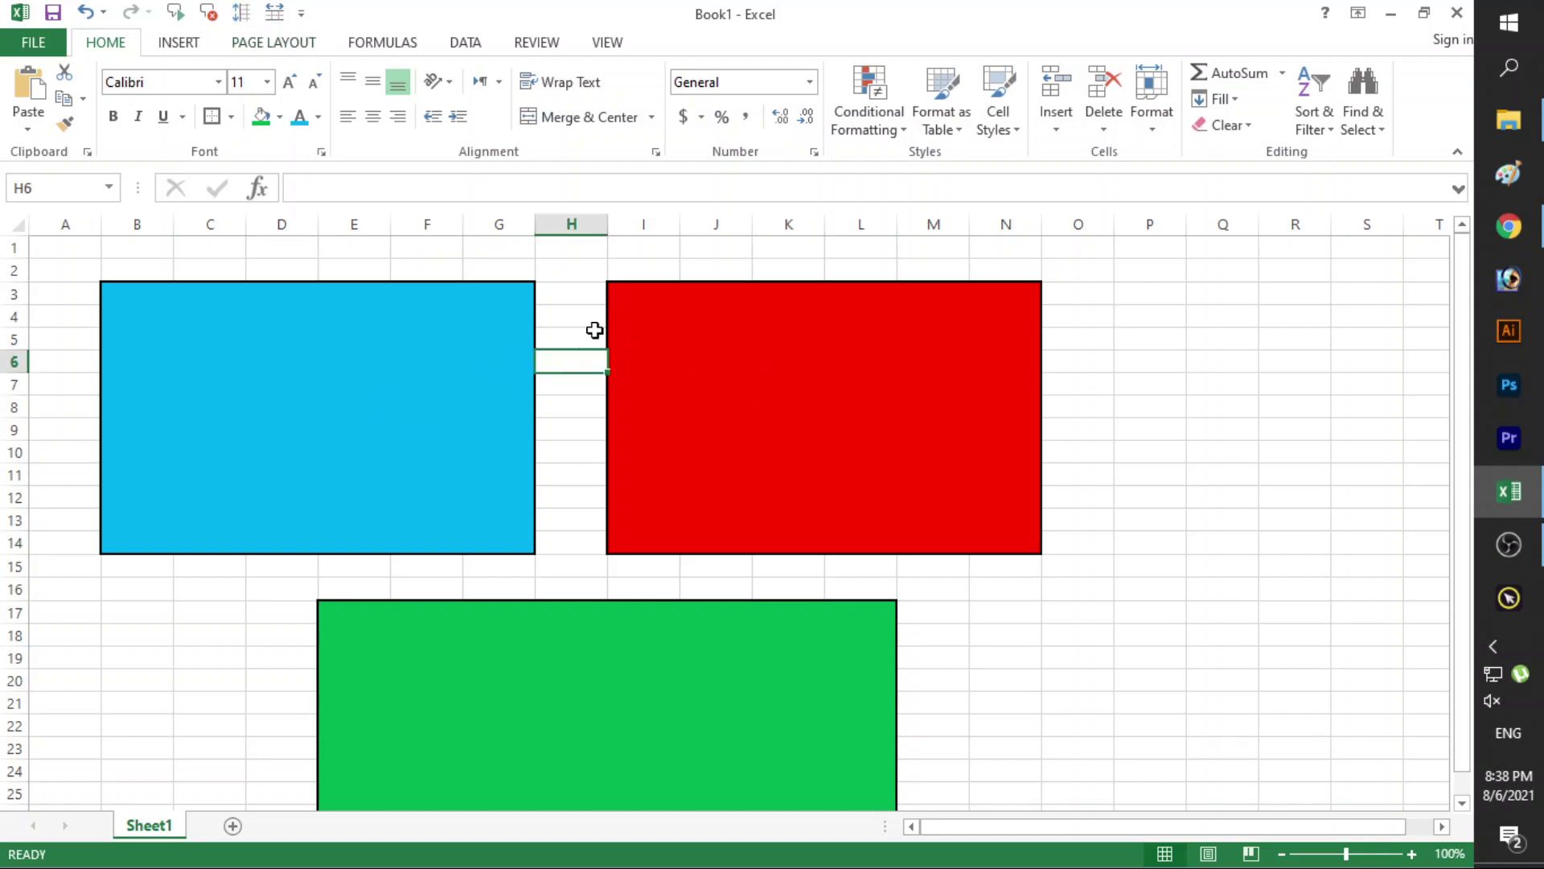
click(276, 45)
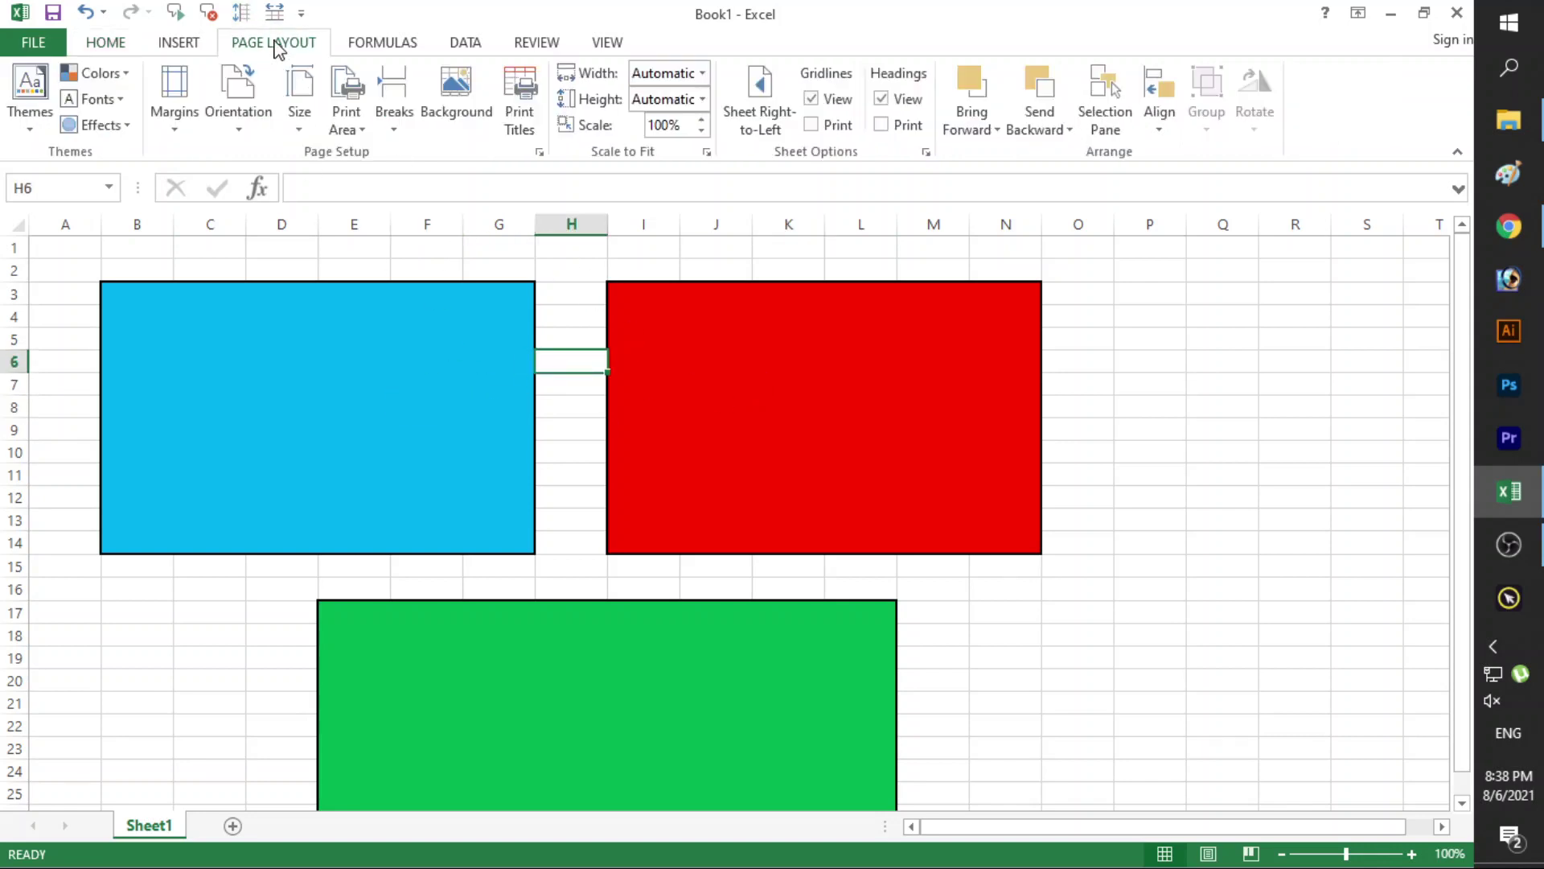
click(176, 120)
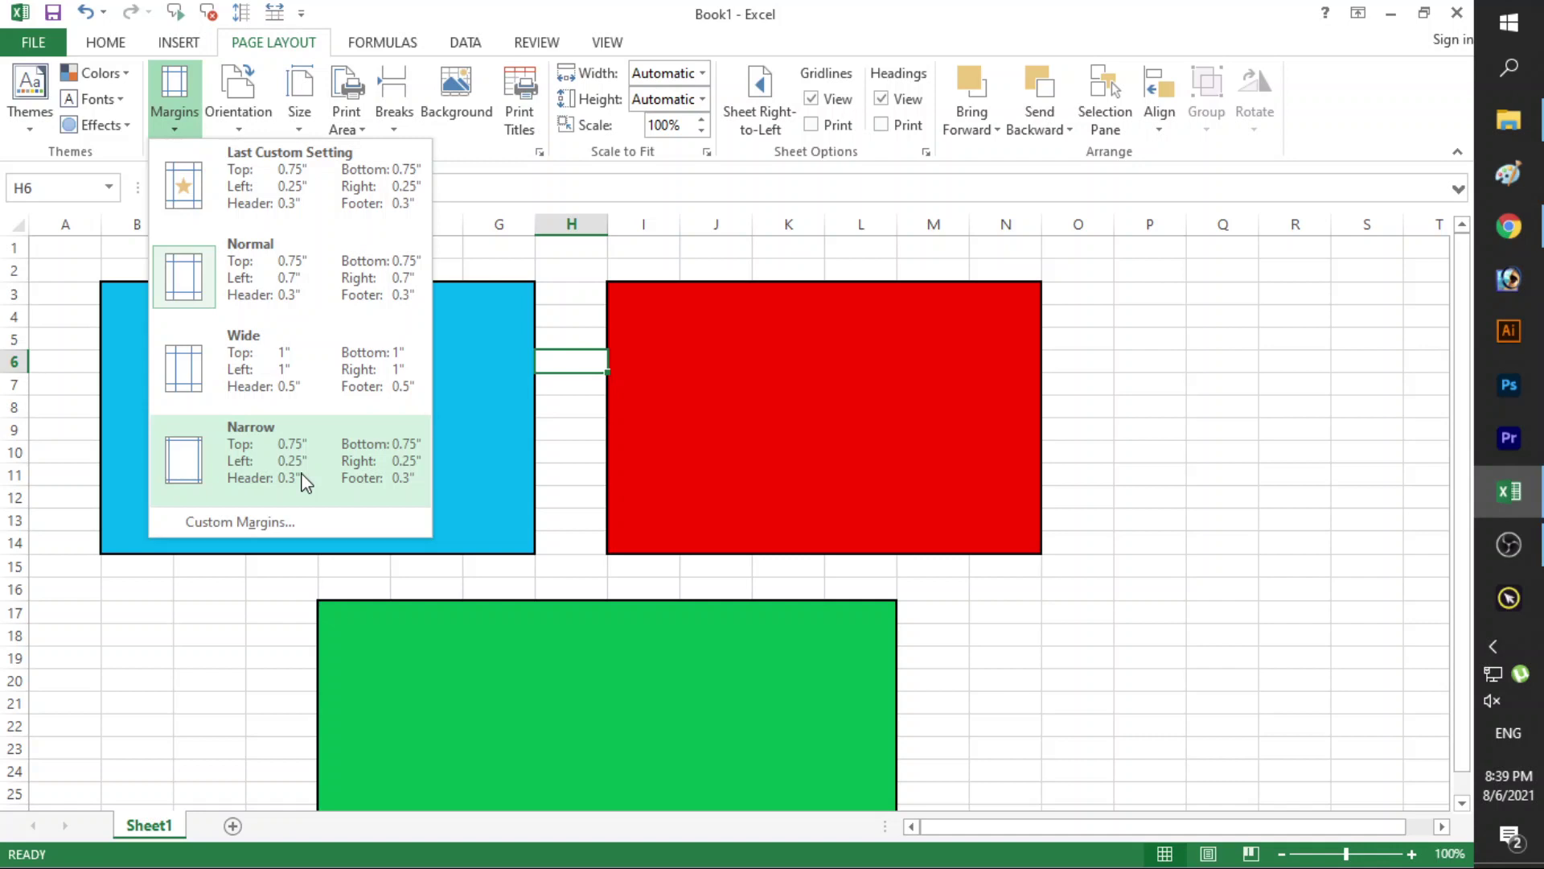
click(296, 521)
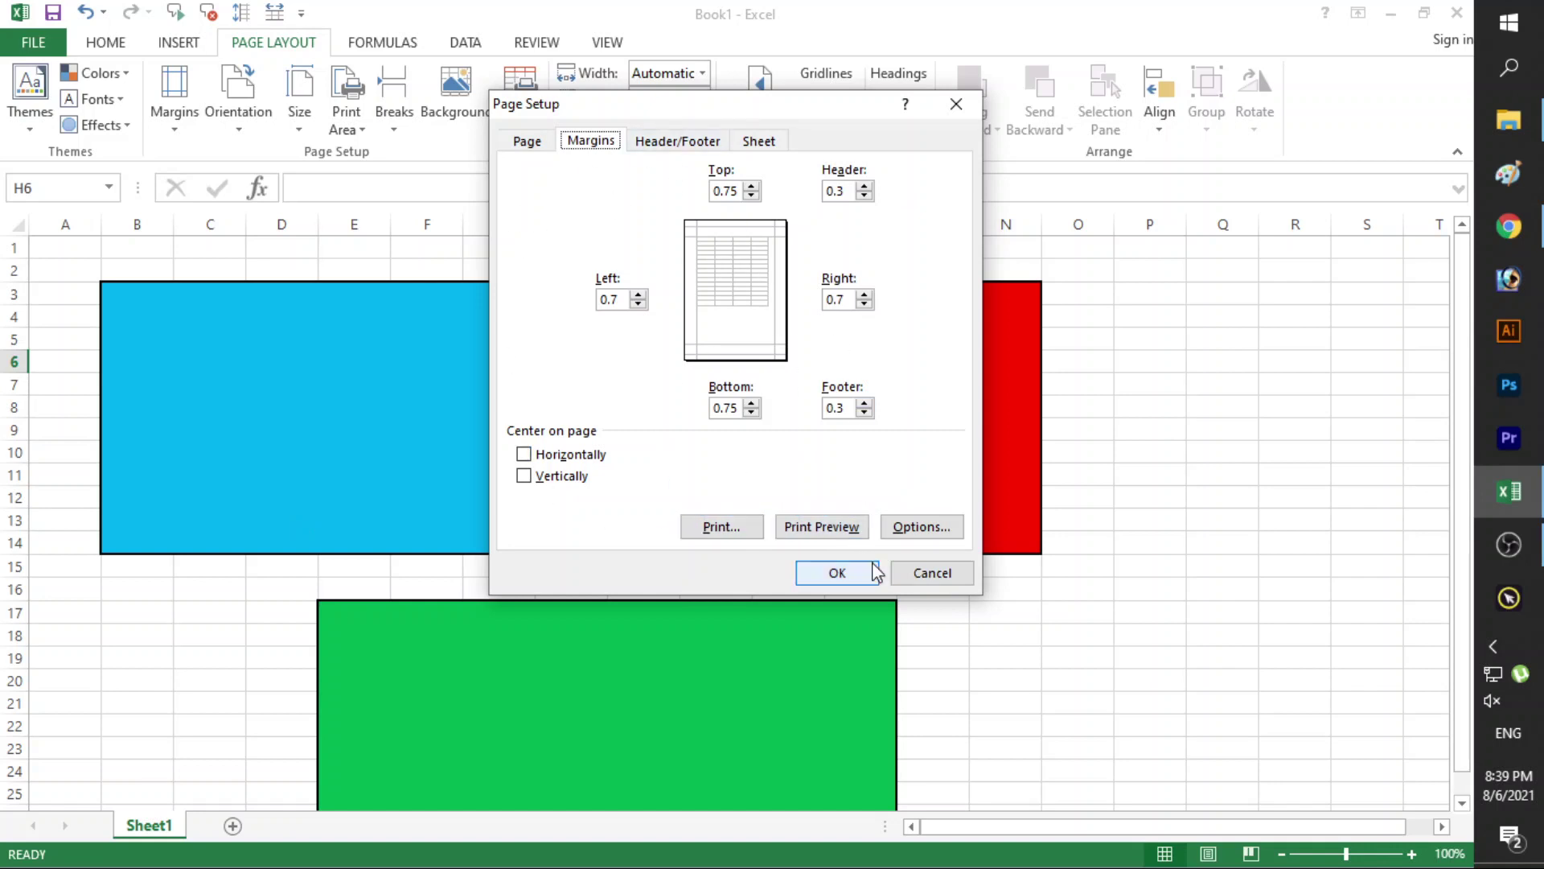
click(925, 572)
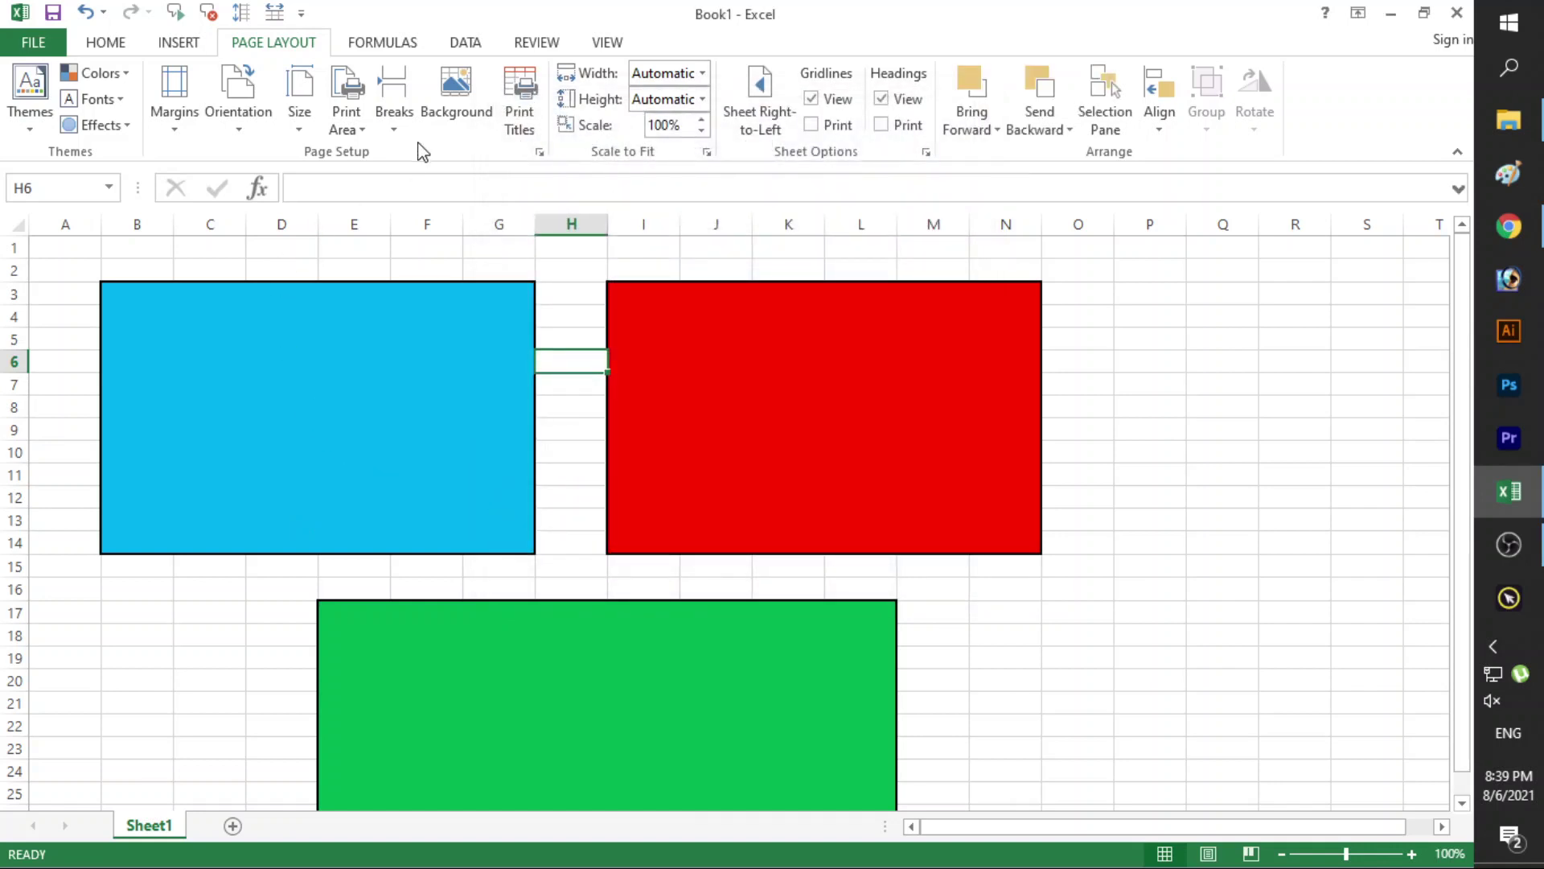
click(306, 128)
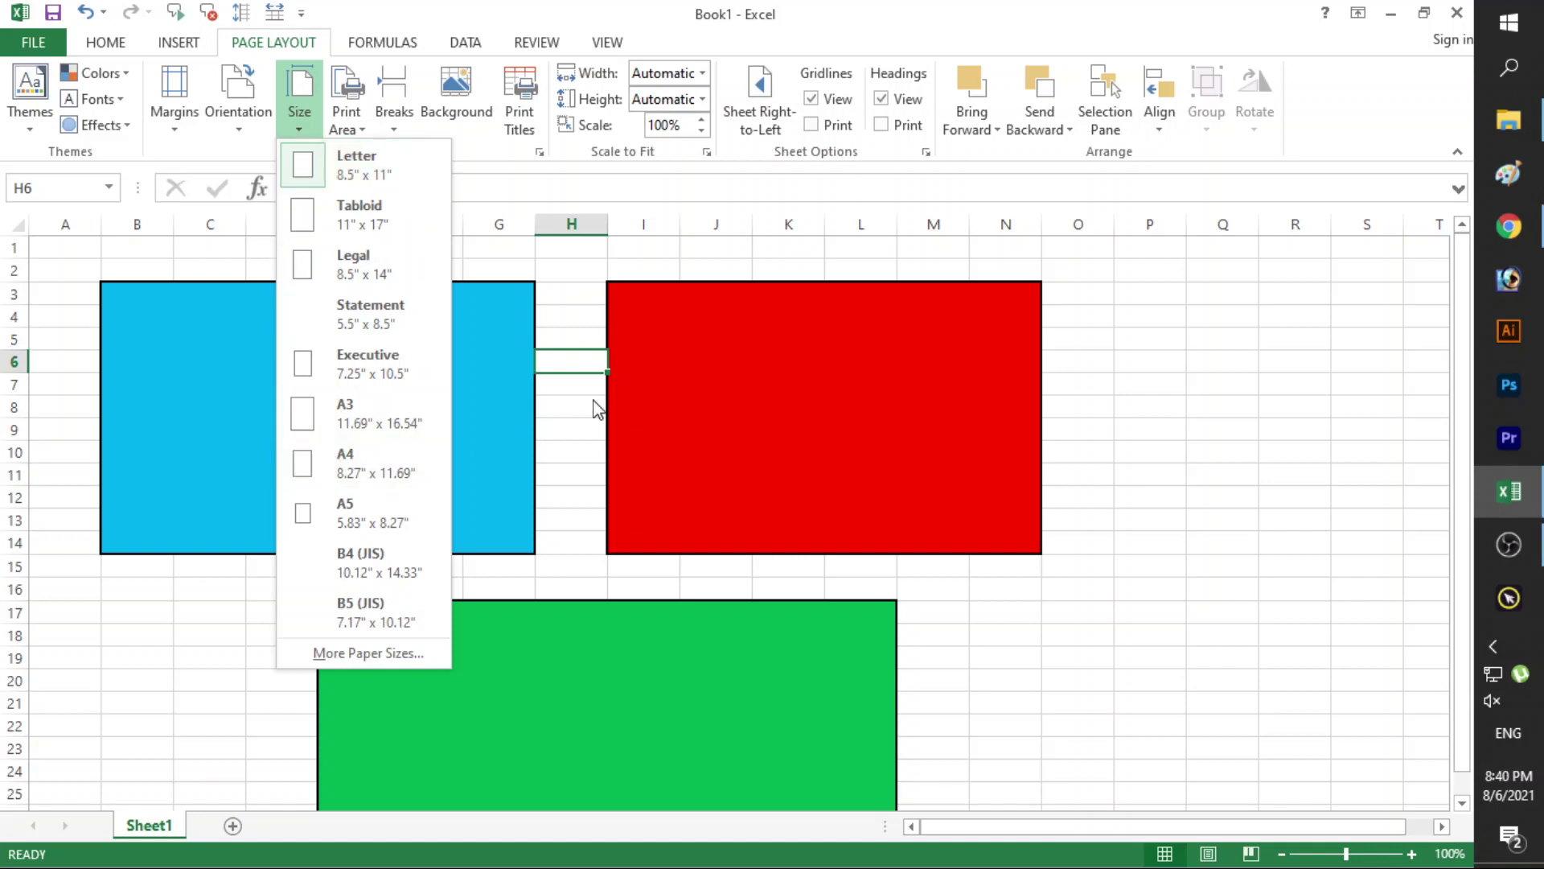
Choose A4 as the paper size.
click(347, 477)
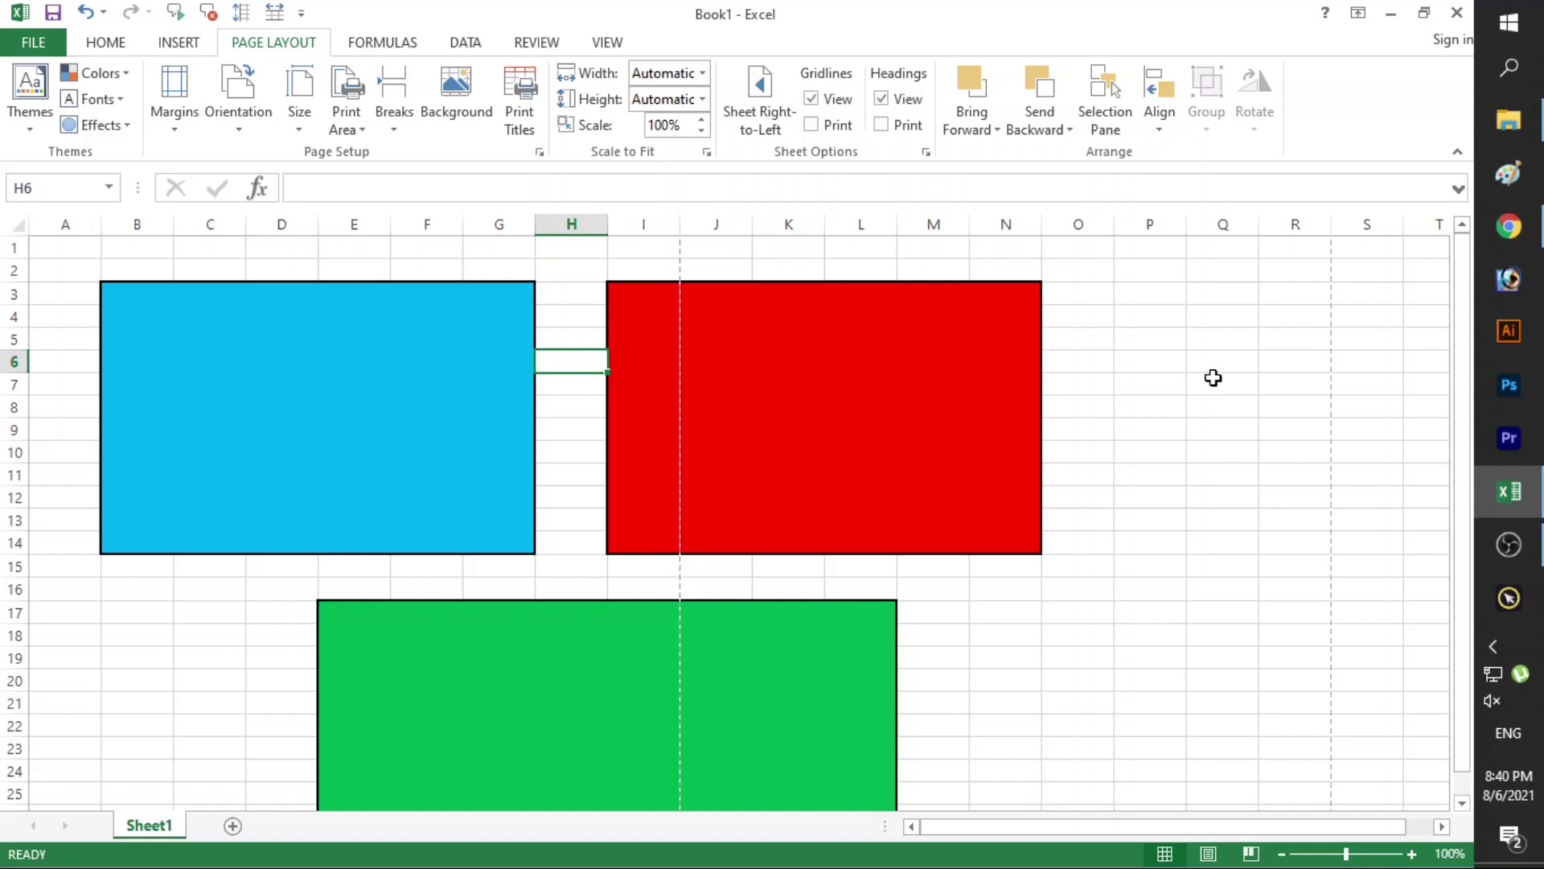
click(1314, 230)
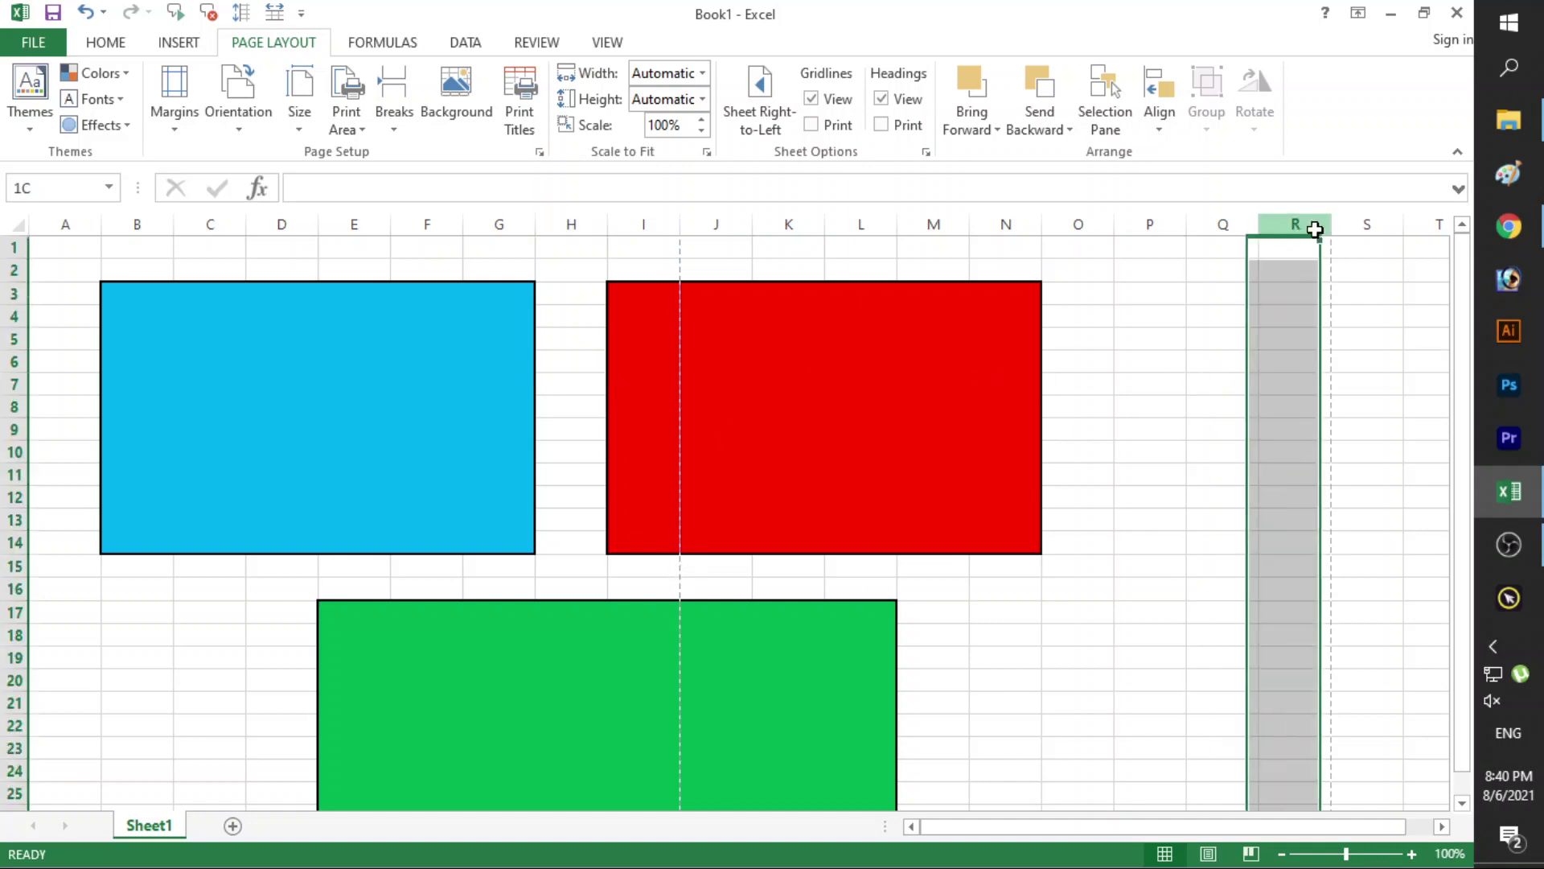
drag(1314, 230, 1337, 231)
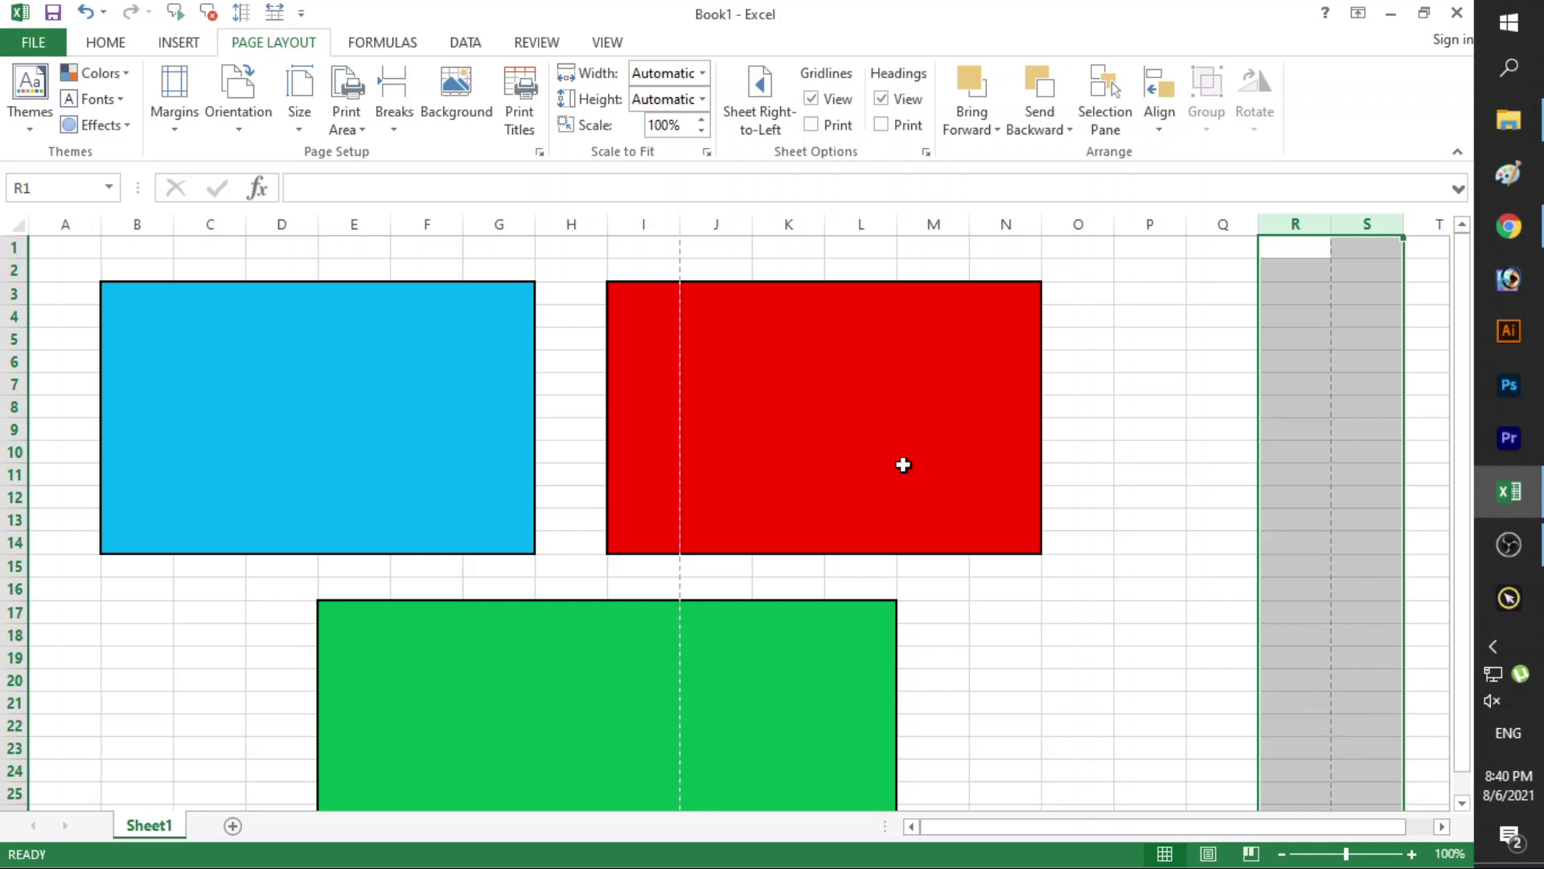
drag(642, 226, 699, 226)
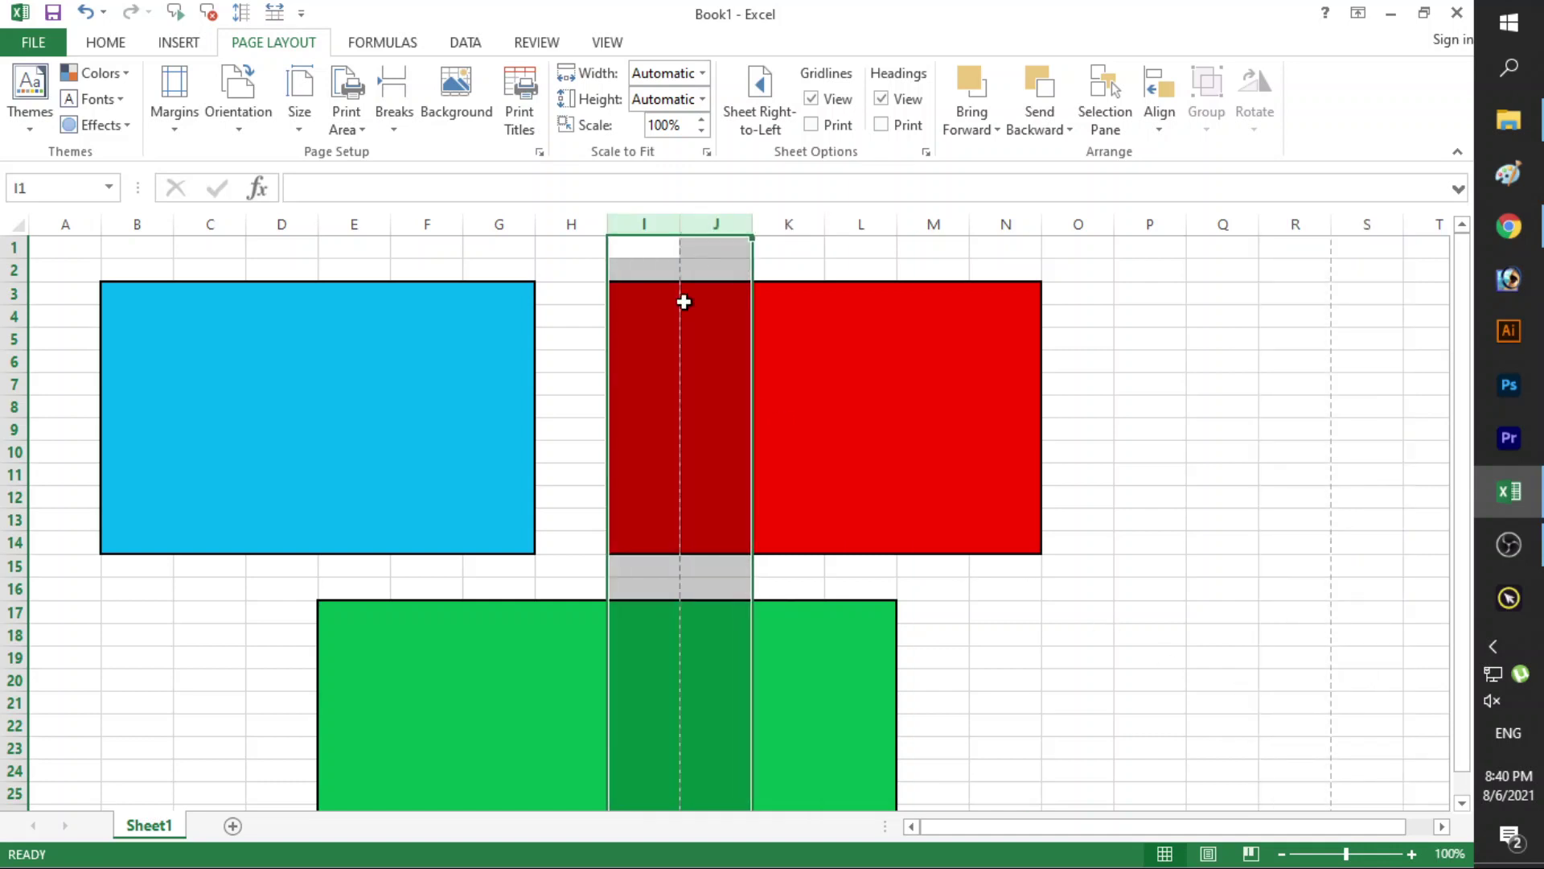
drag(1310, 225, 1345, 225)
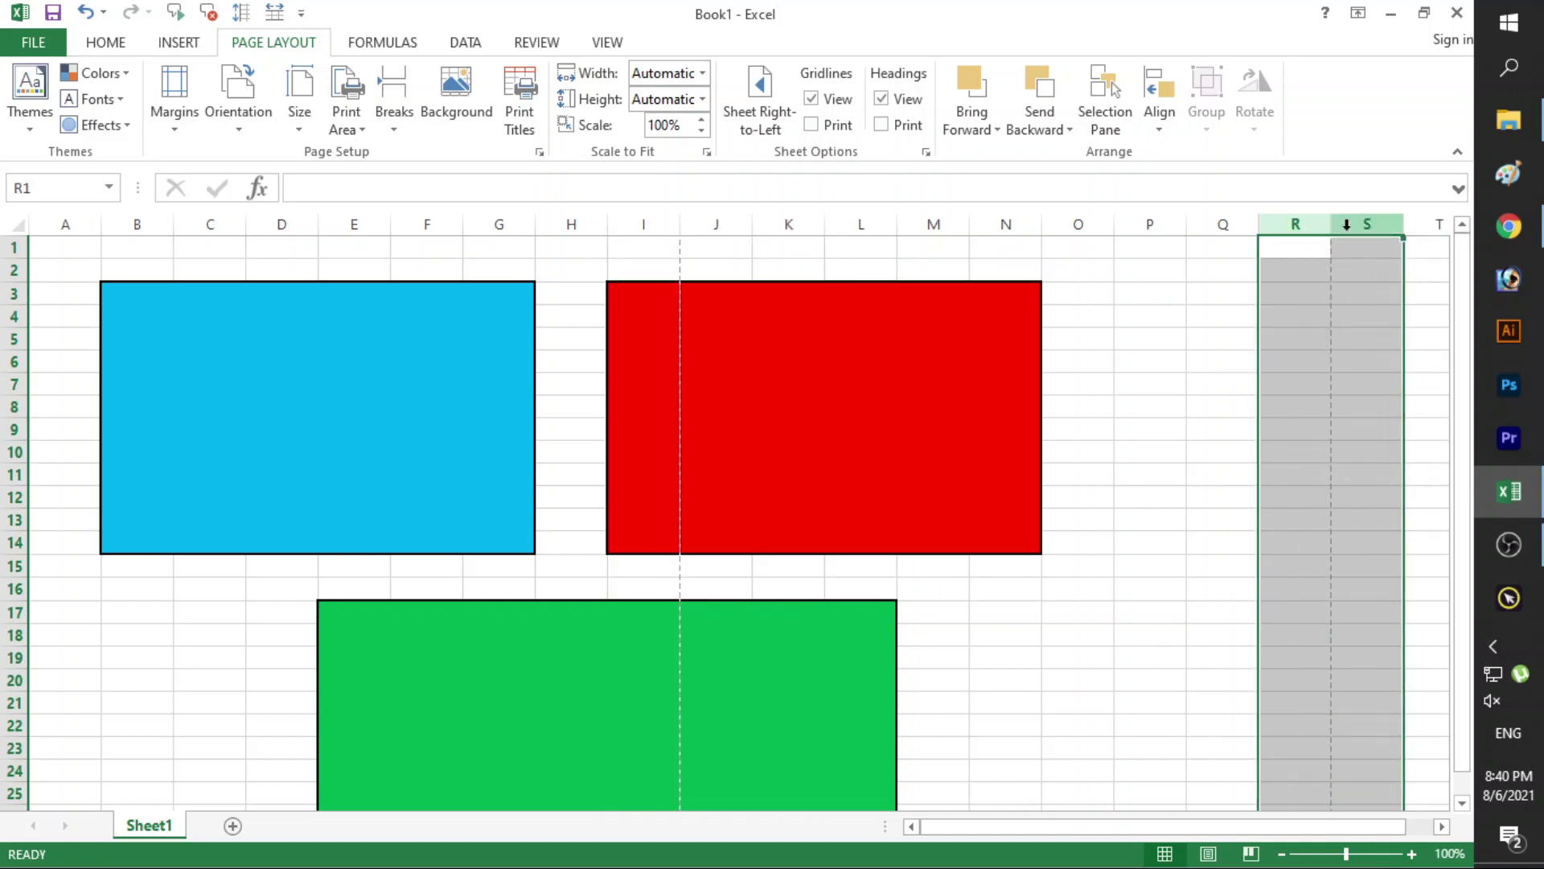
click(803, 448)
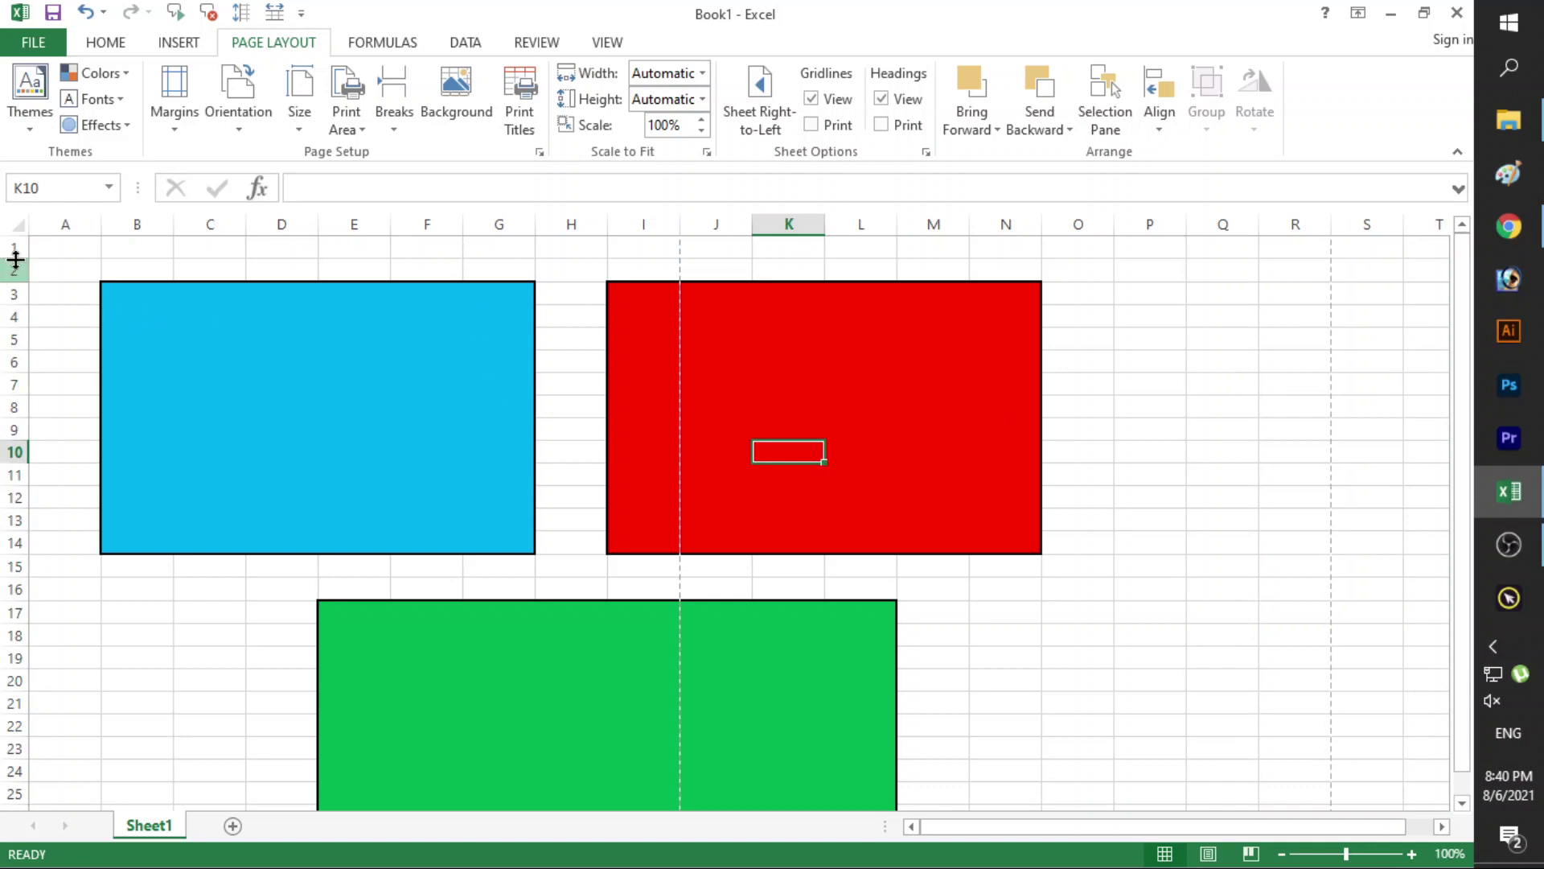
drag(86, 248, 635, 251)
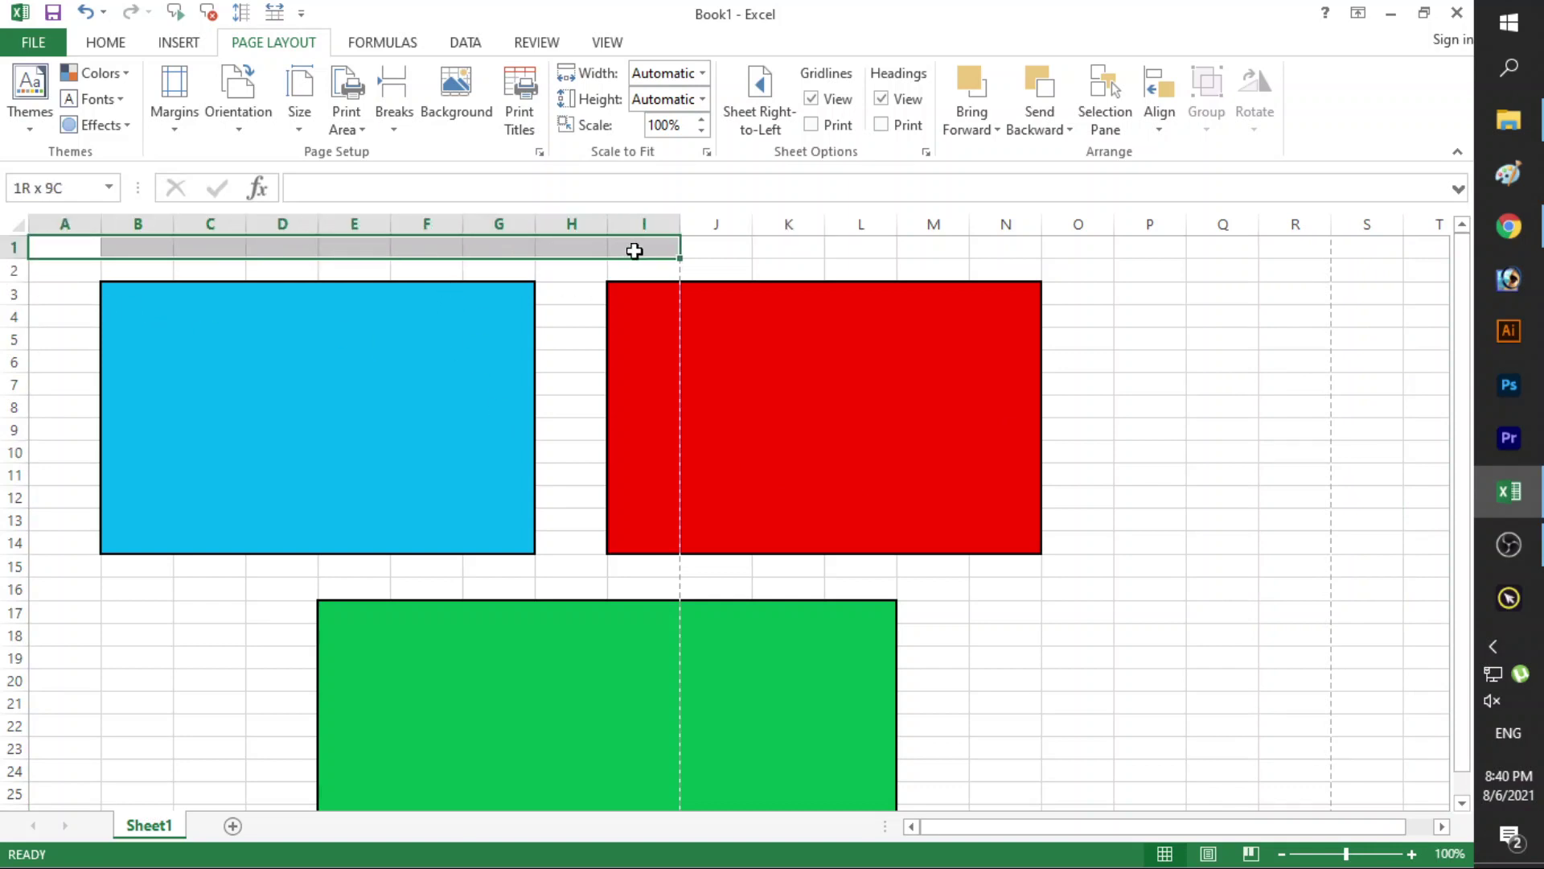
click(655, 455)
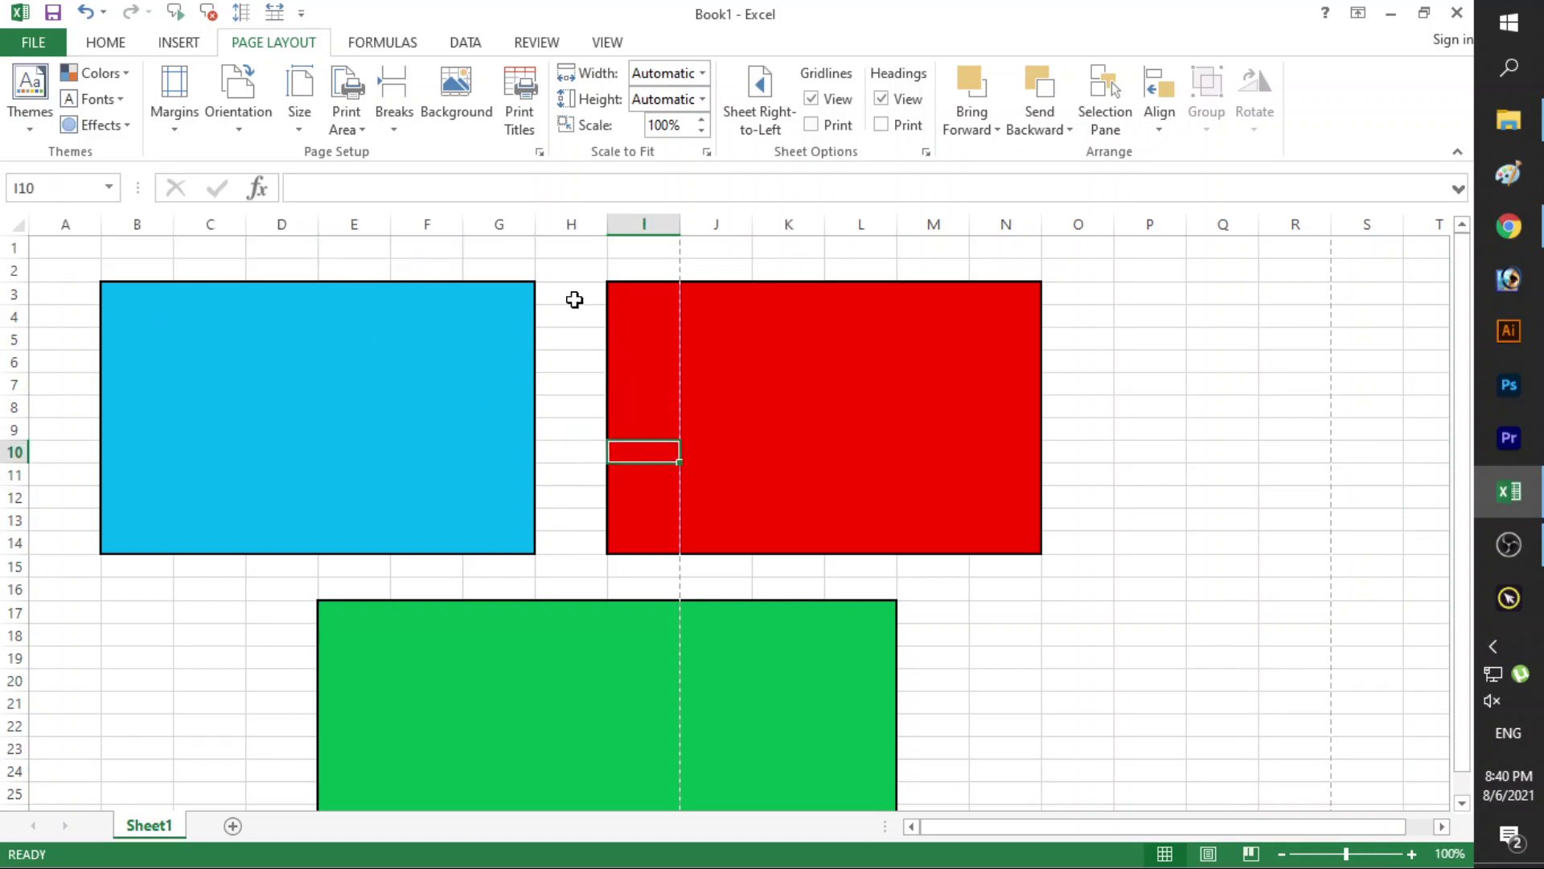
scroll(521, 629, down, 1)
scroll(523, 630, down, 2)
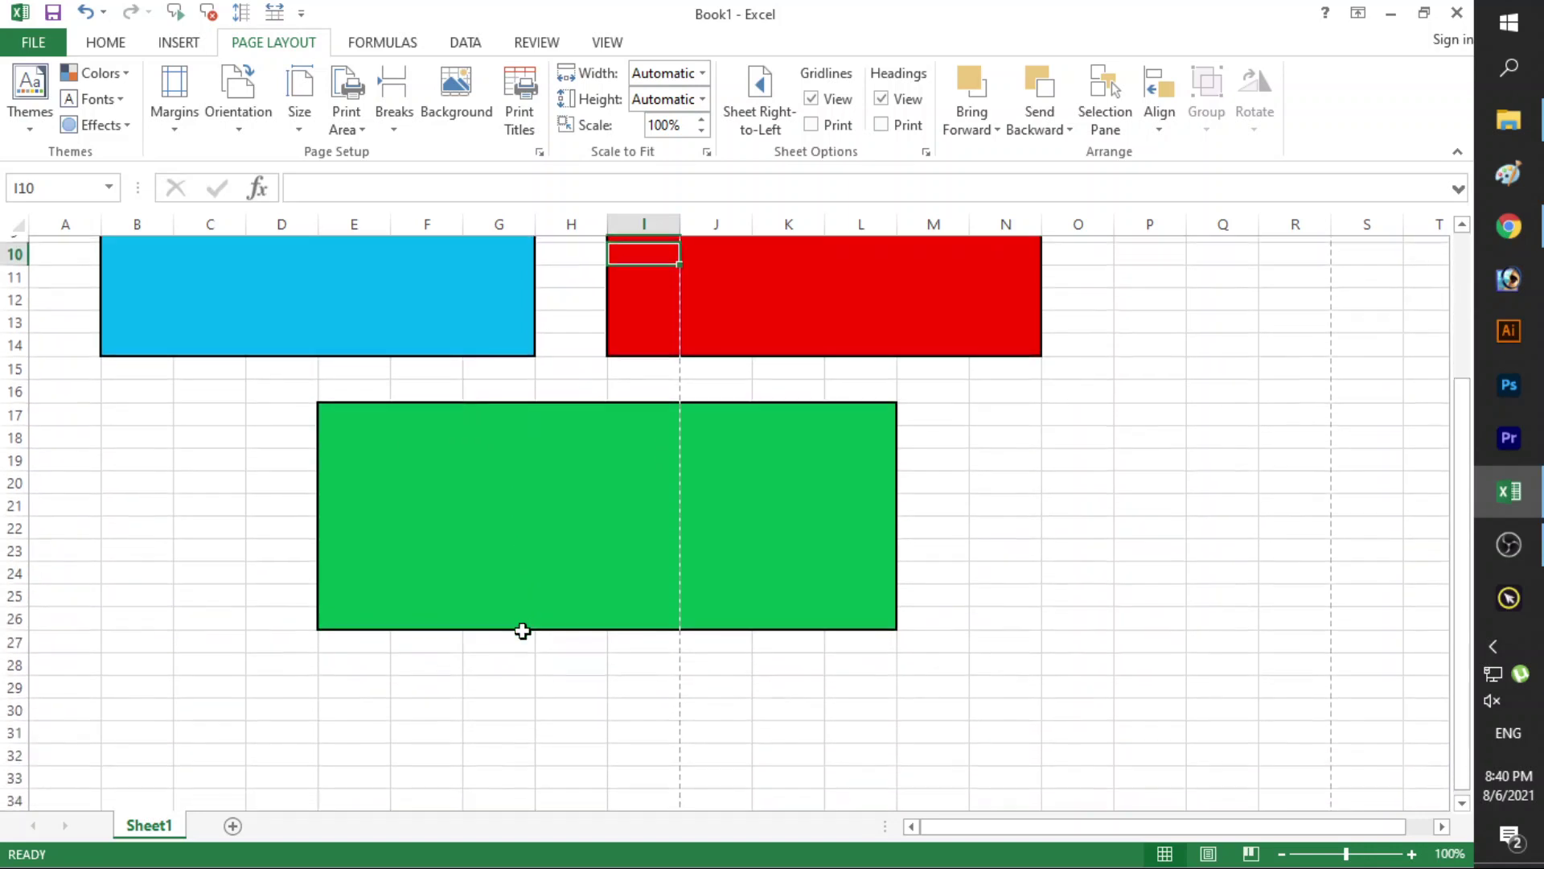
scroll(523, 630, down, 2)
scroll(523, 631, down, 3)
scroll(523, 631, down, 2)
scroll(522, 631, down, 3)
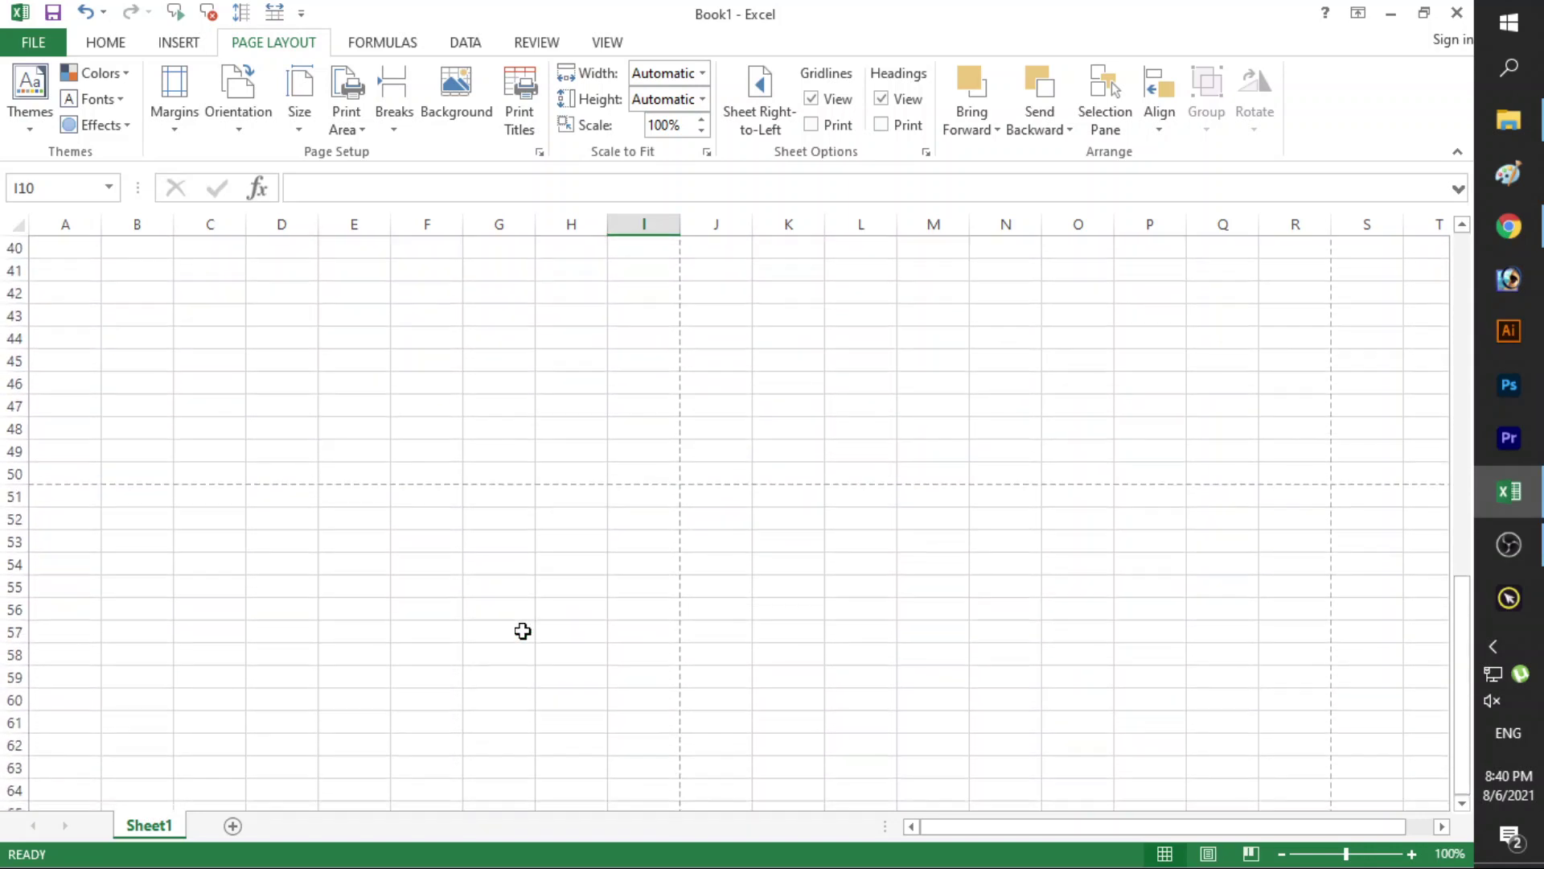
click(13, 470)
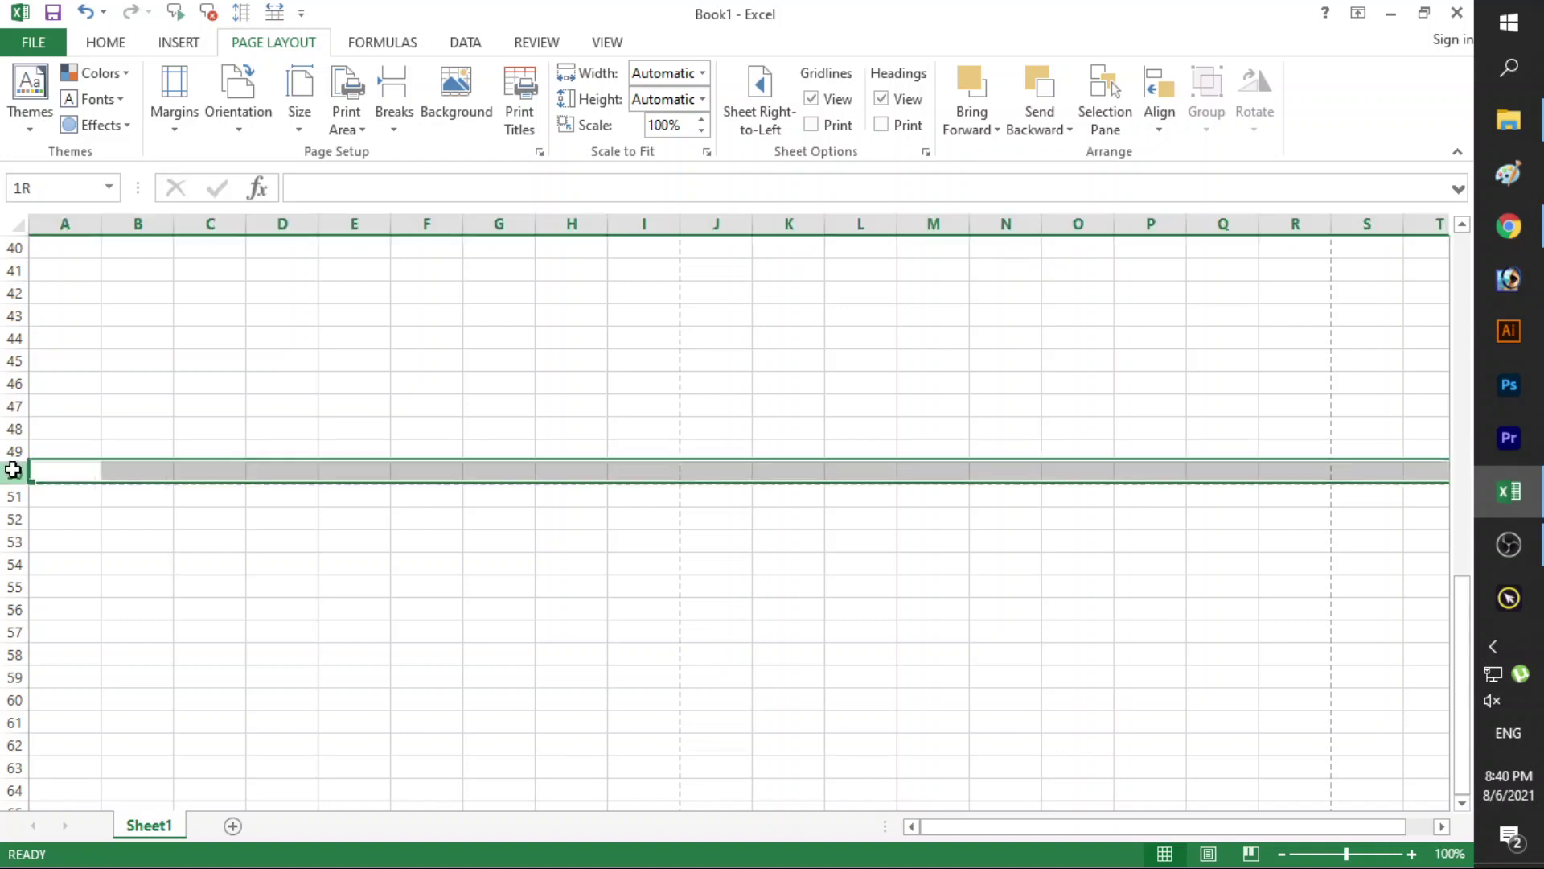
drag(12, 470, 14, 492)
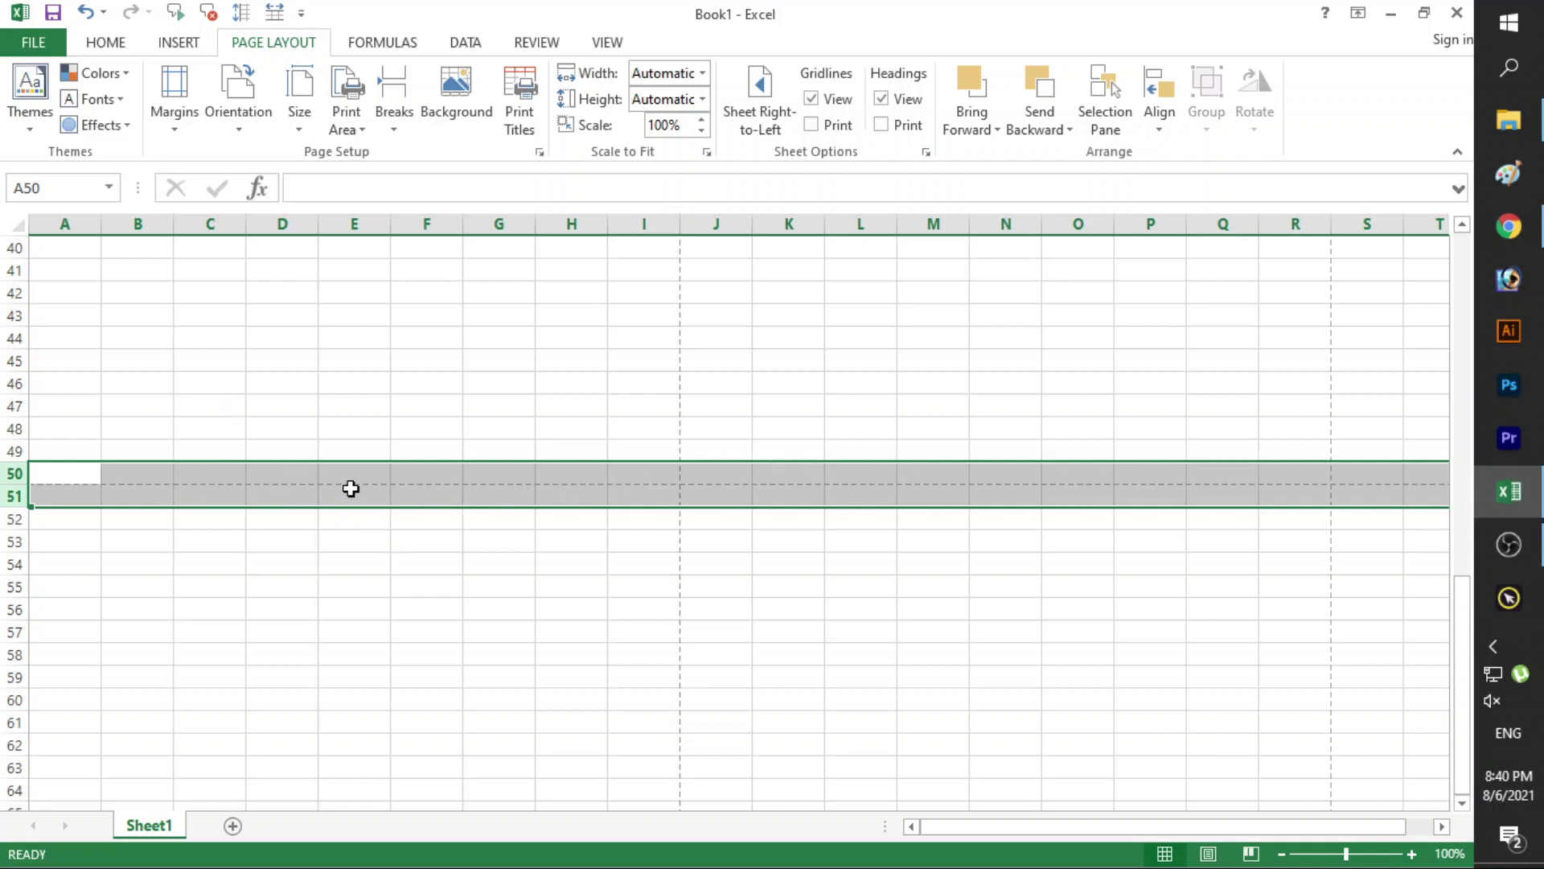
scroll(619, 564, up, 4)
scroll(620, 564, up, 4)
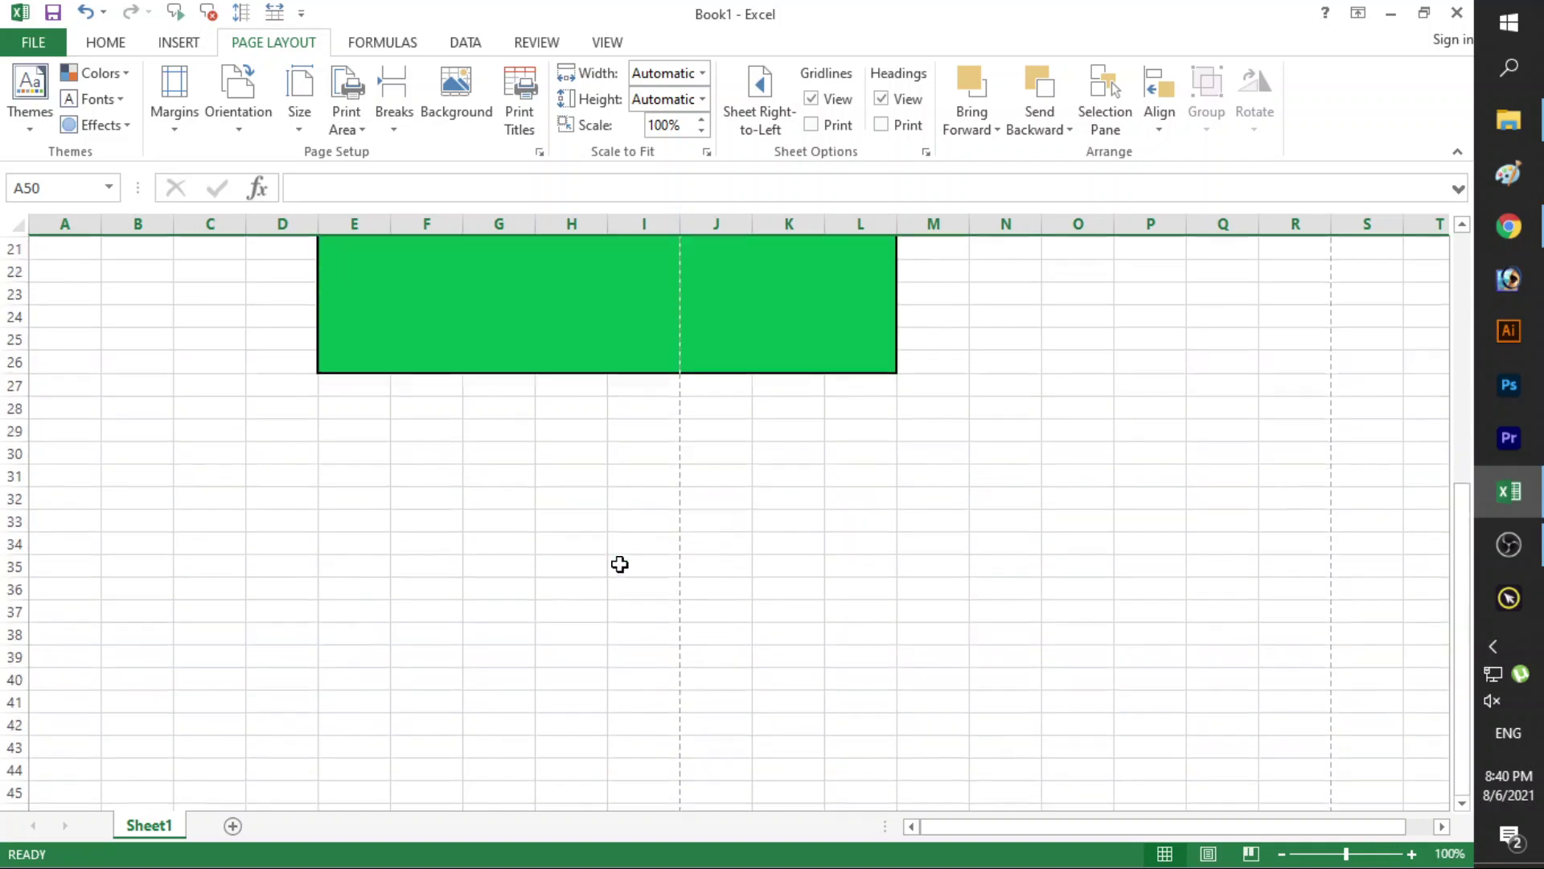
scroll(619, 564, up, 4)
scroll(620, 563, up, 1)
click(426, 452)
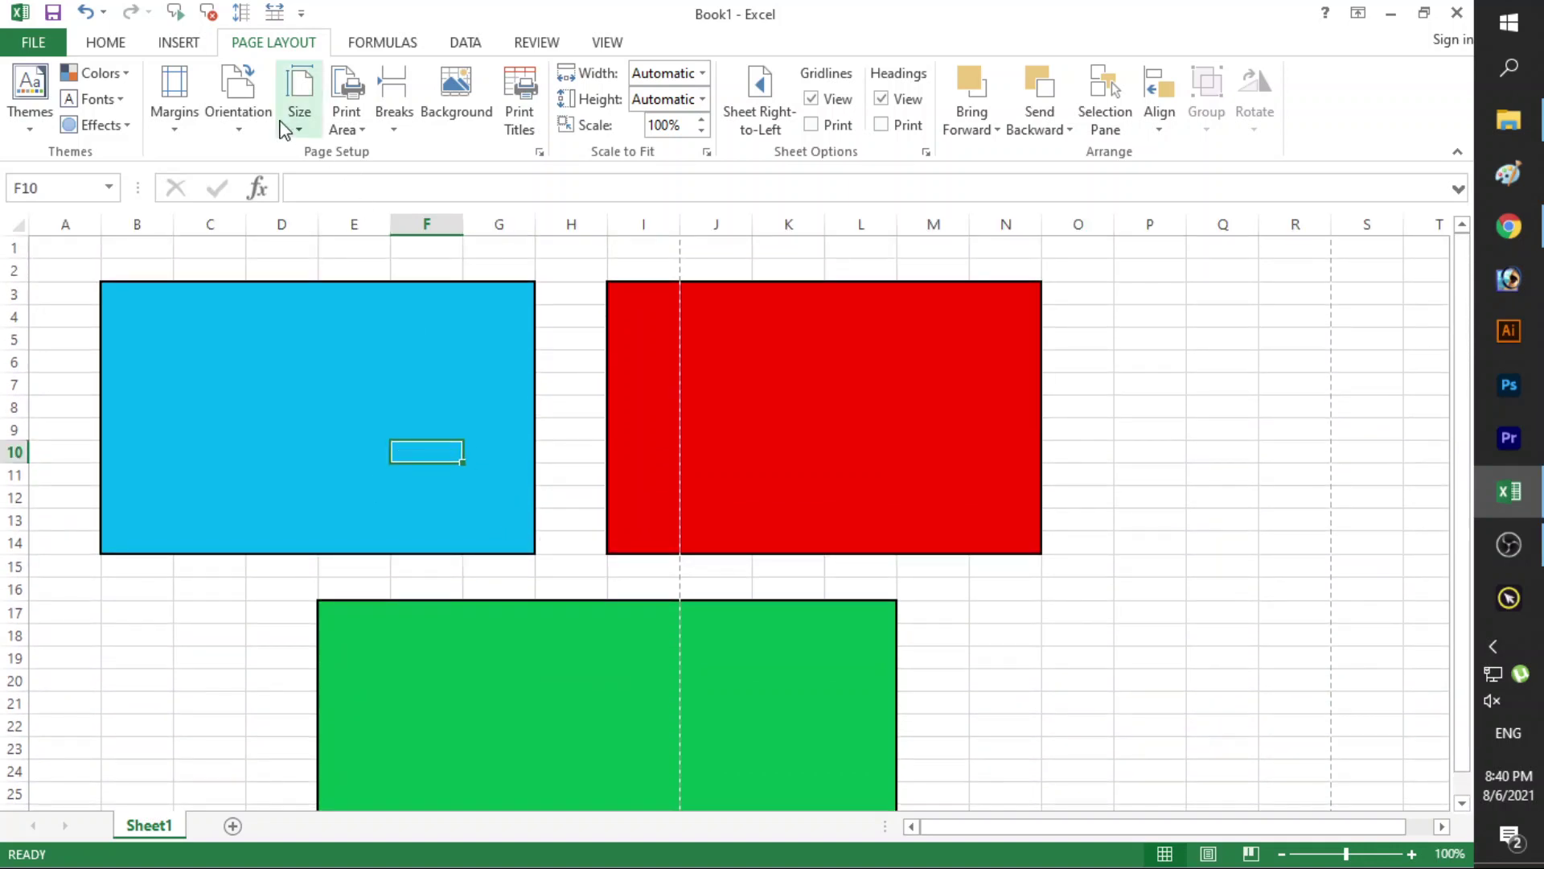
Clear the selection and bring up the Portrait/Landscape orientation choices.
click(368, 471)
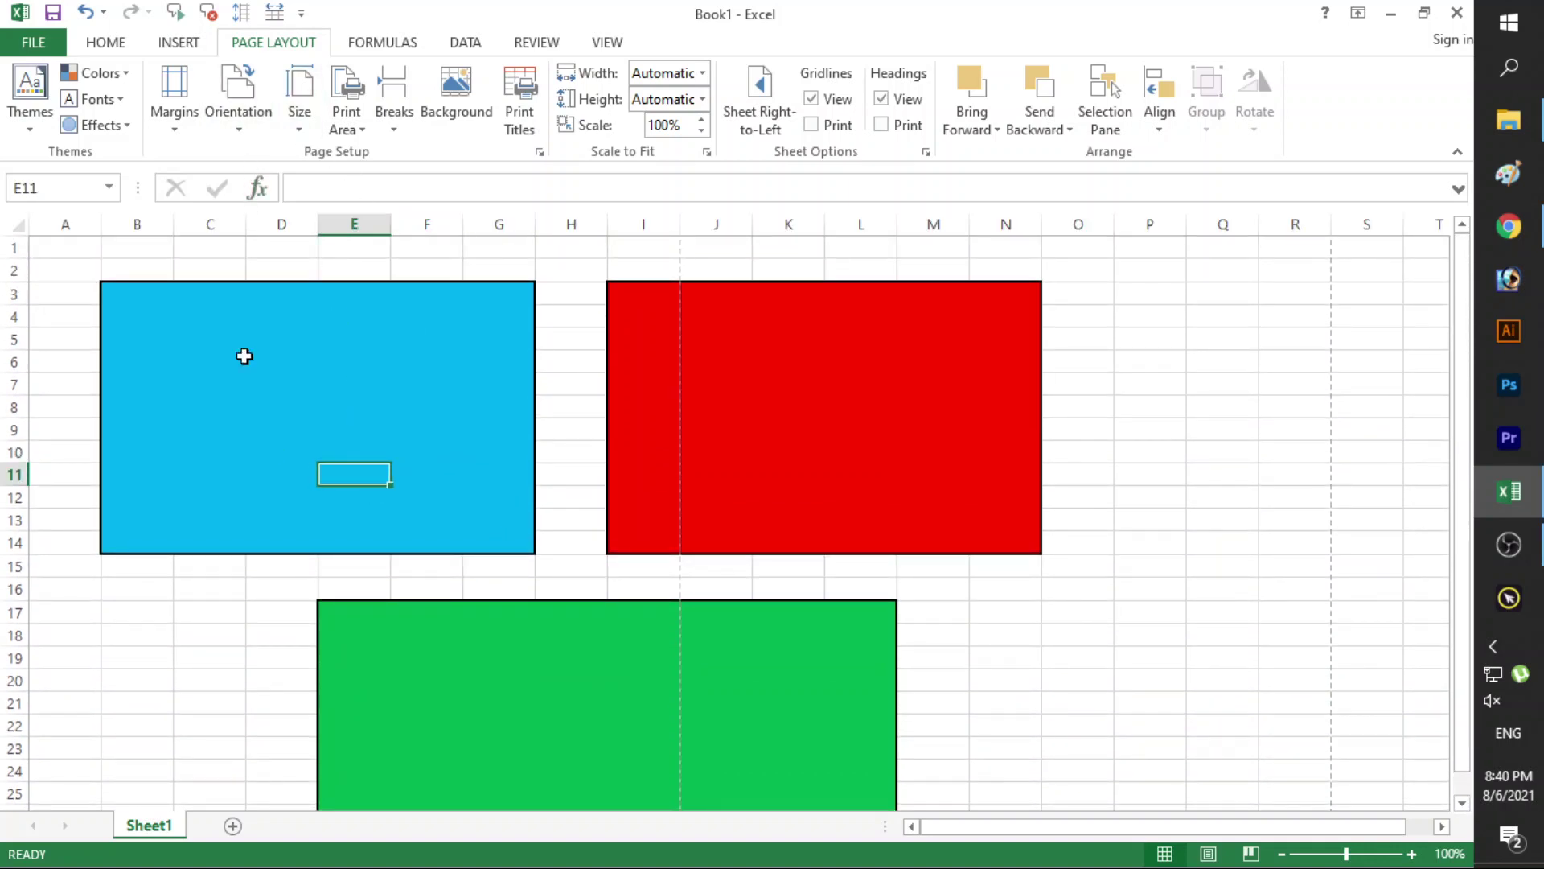
click(245, 91)
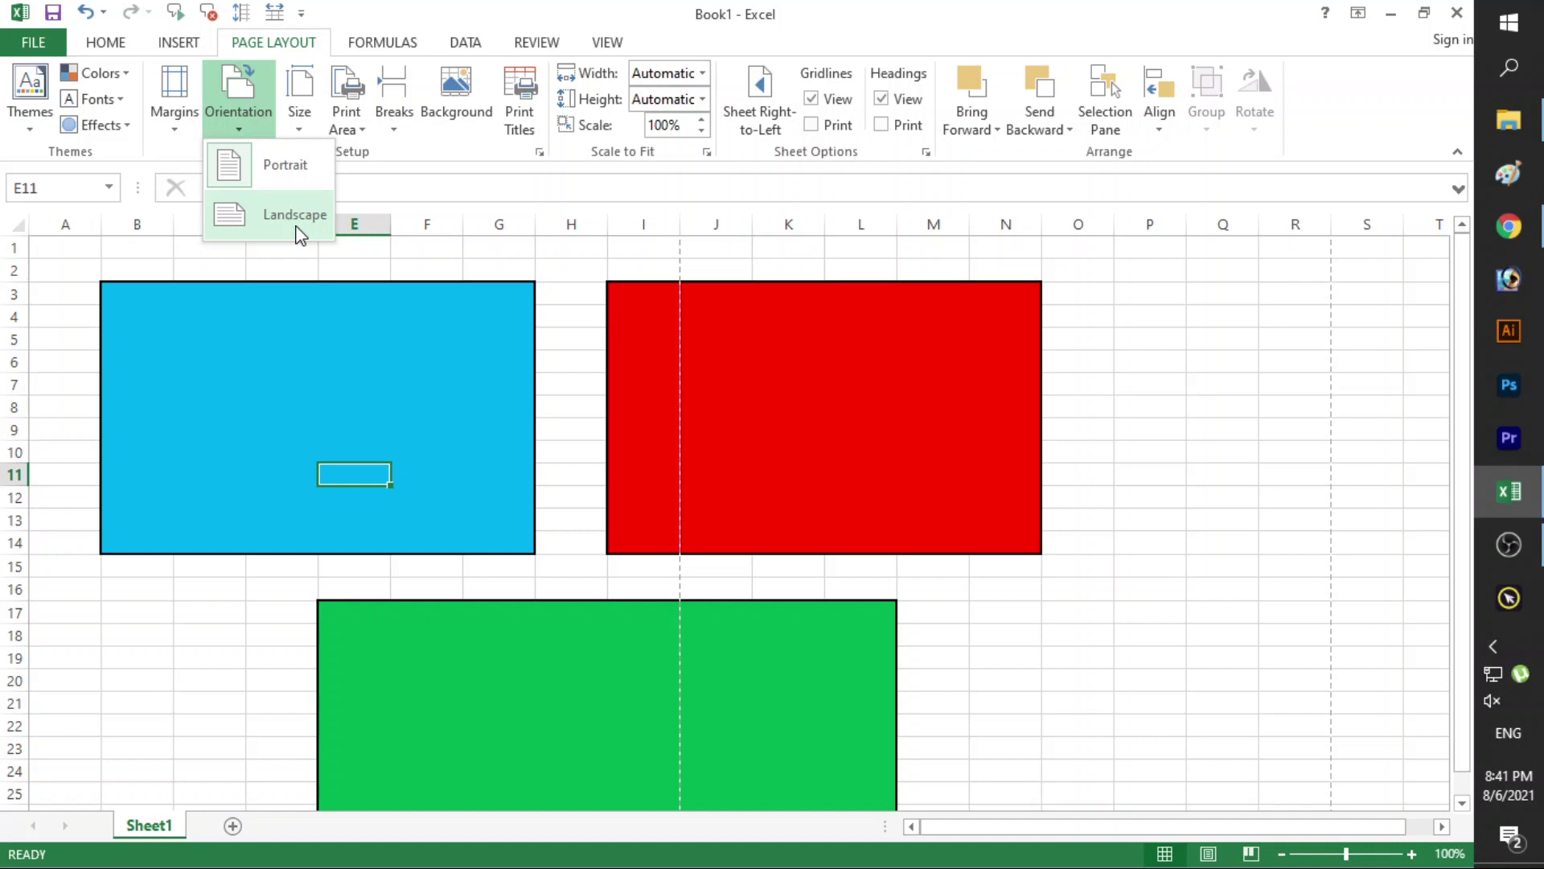
Switch the page orientation to Landscape.
click(295, 215)
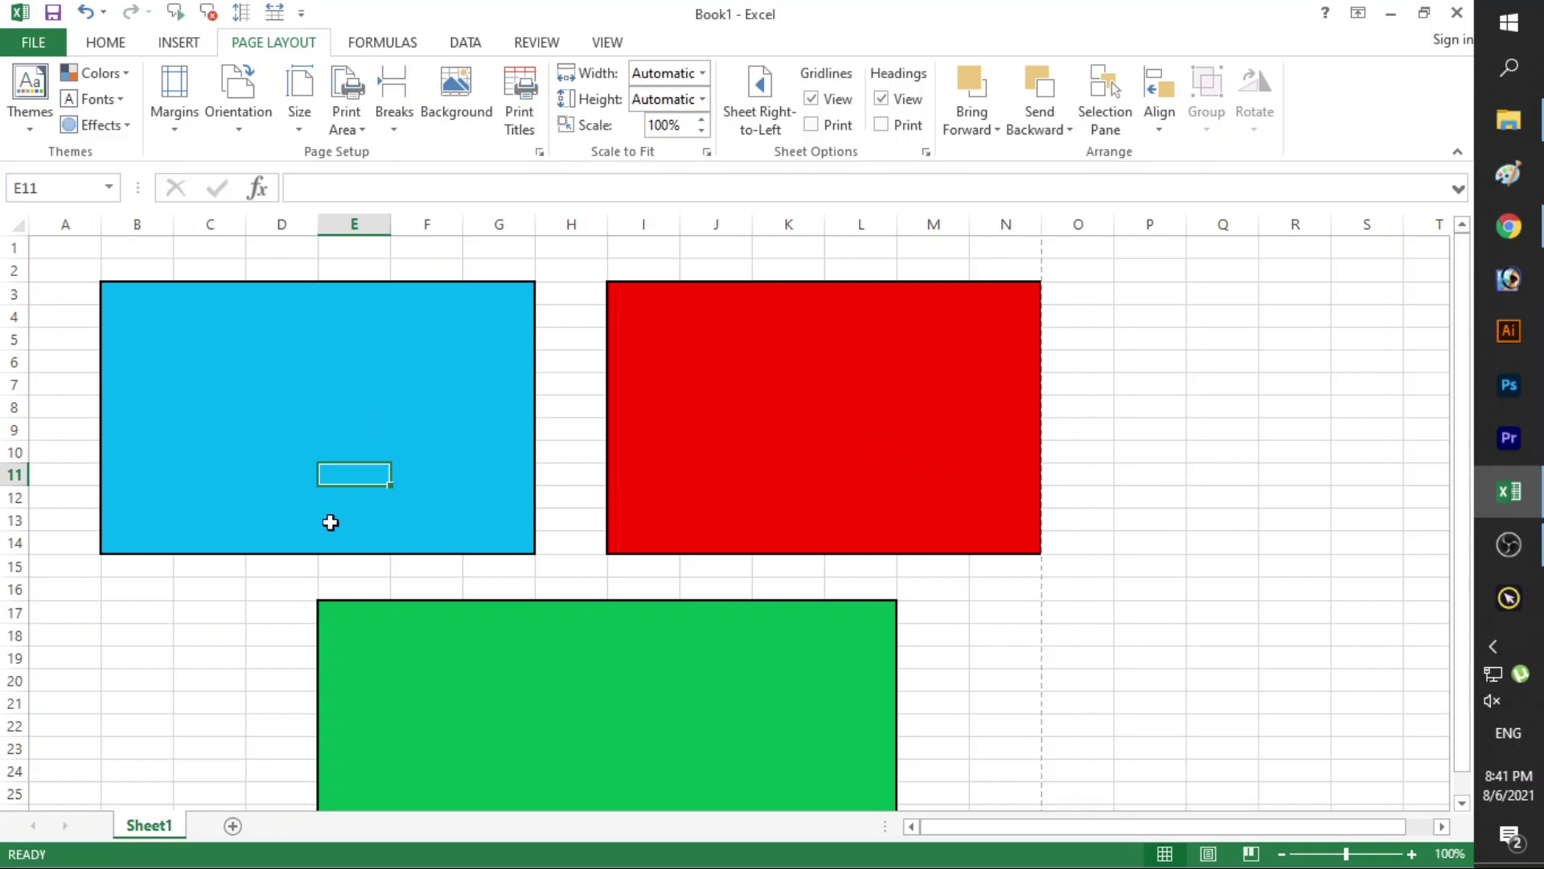
drag(1022, 225, 1052, 224)
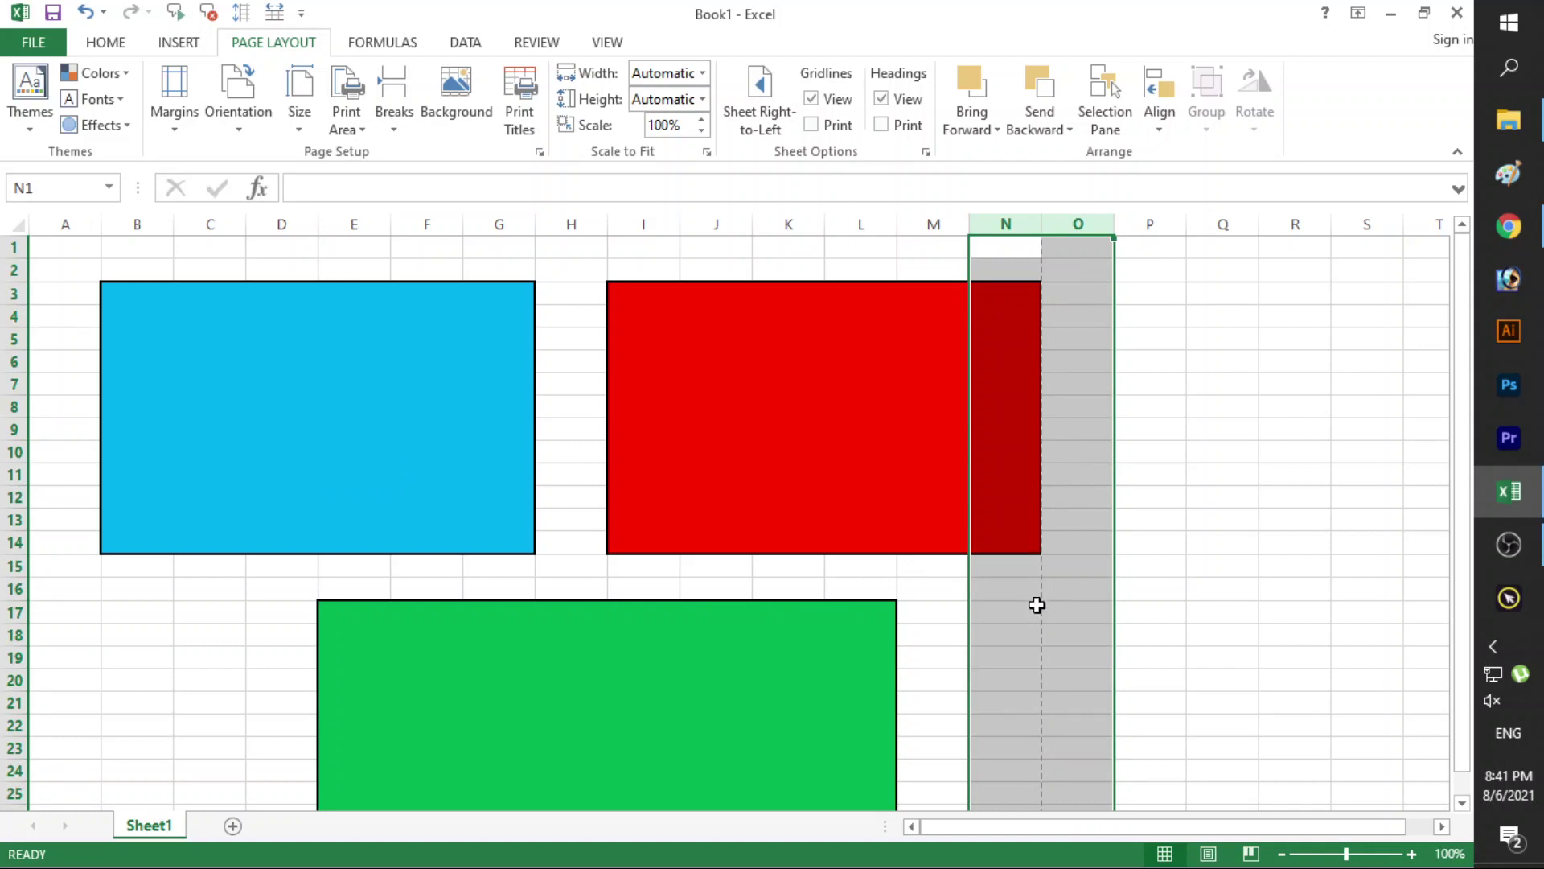
scroll(822, 528, down, 1)
scroll(822, 529, down, 1)
scroll(822, 528, down, 2)
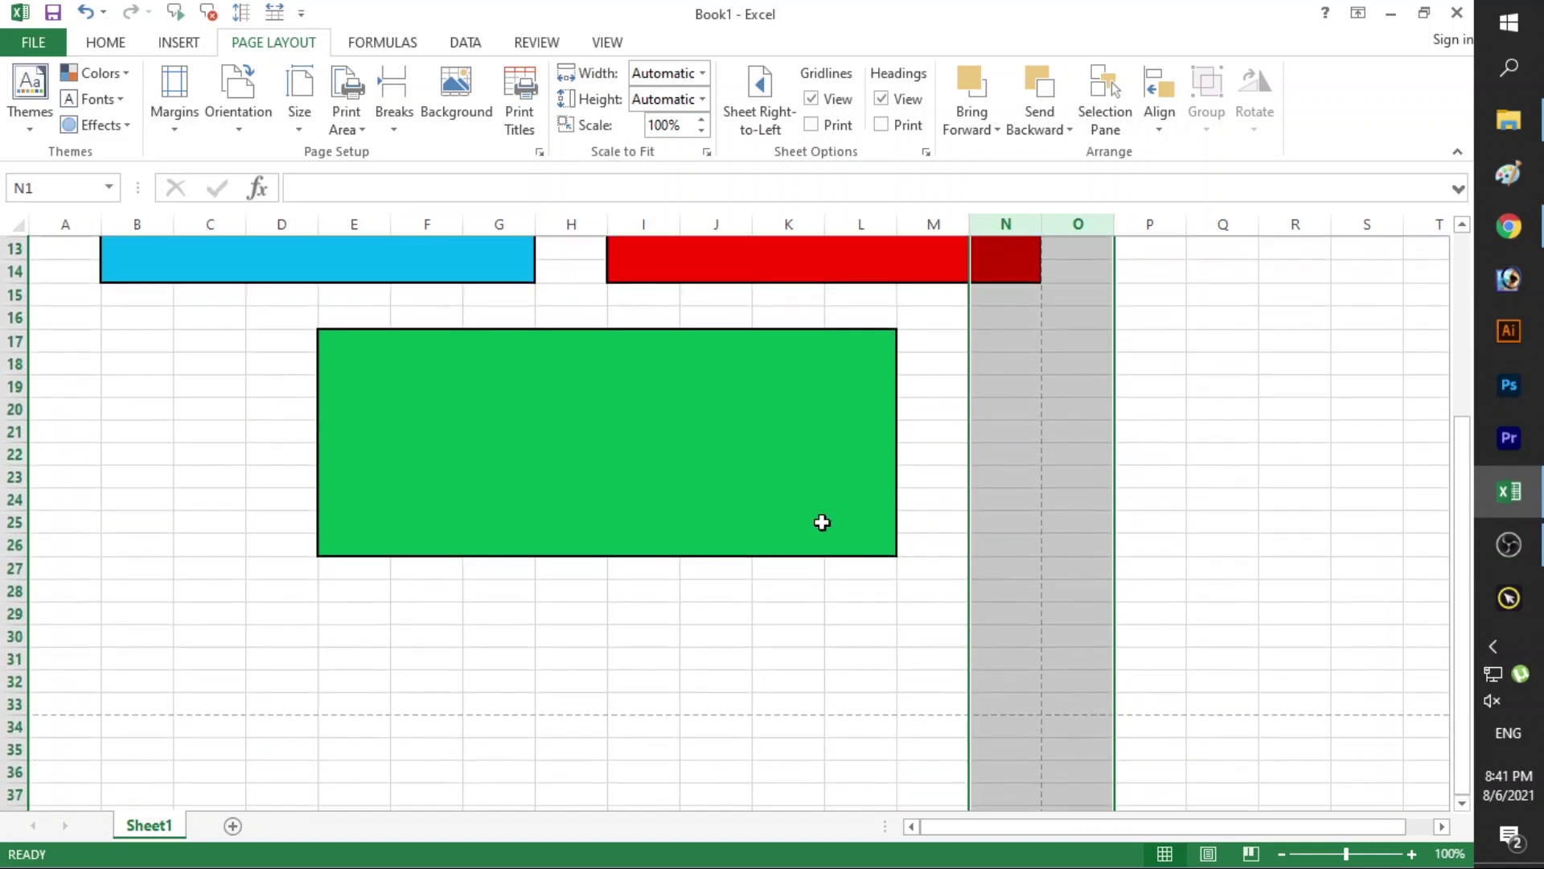
scroll(822, 528, down, 2)
click(14, 565)
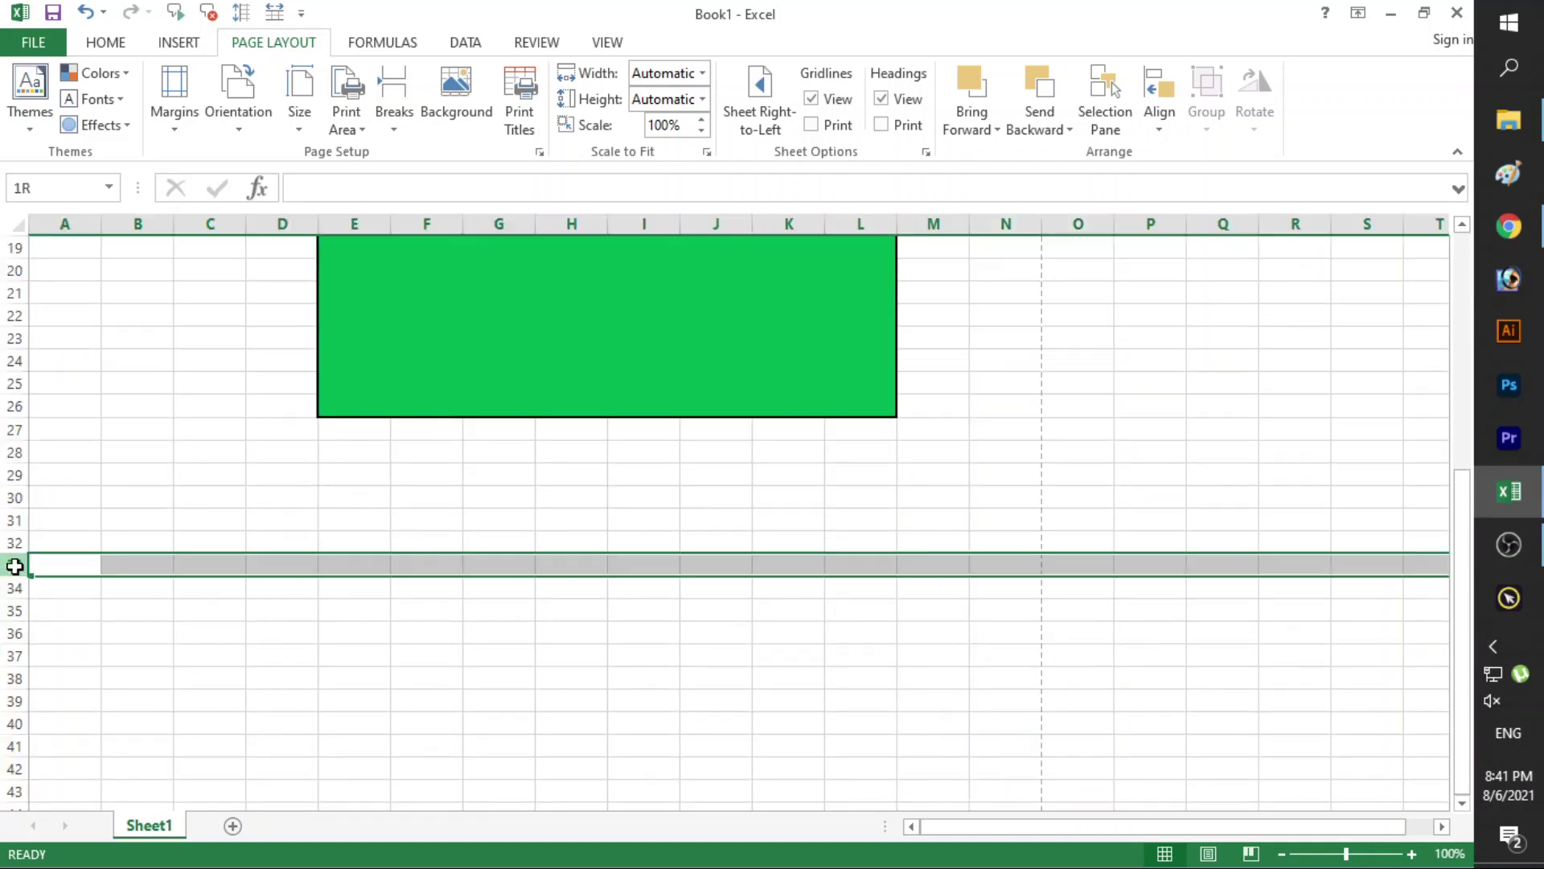
drag(15, 565, 14, 588)
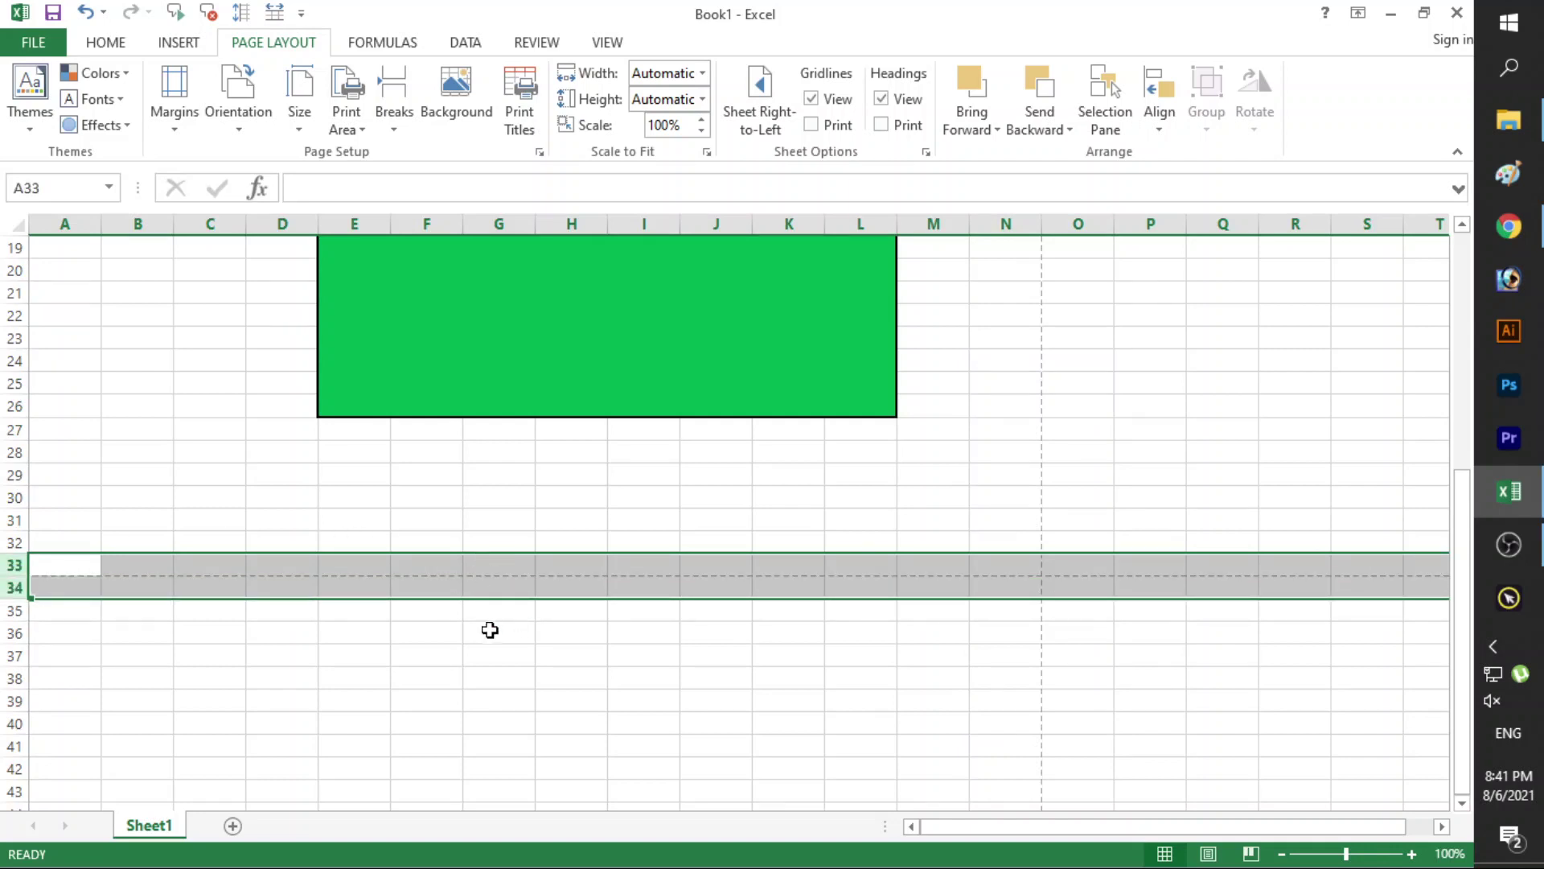
scroll(654, 580, up, 6)
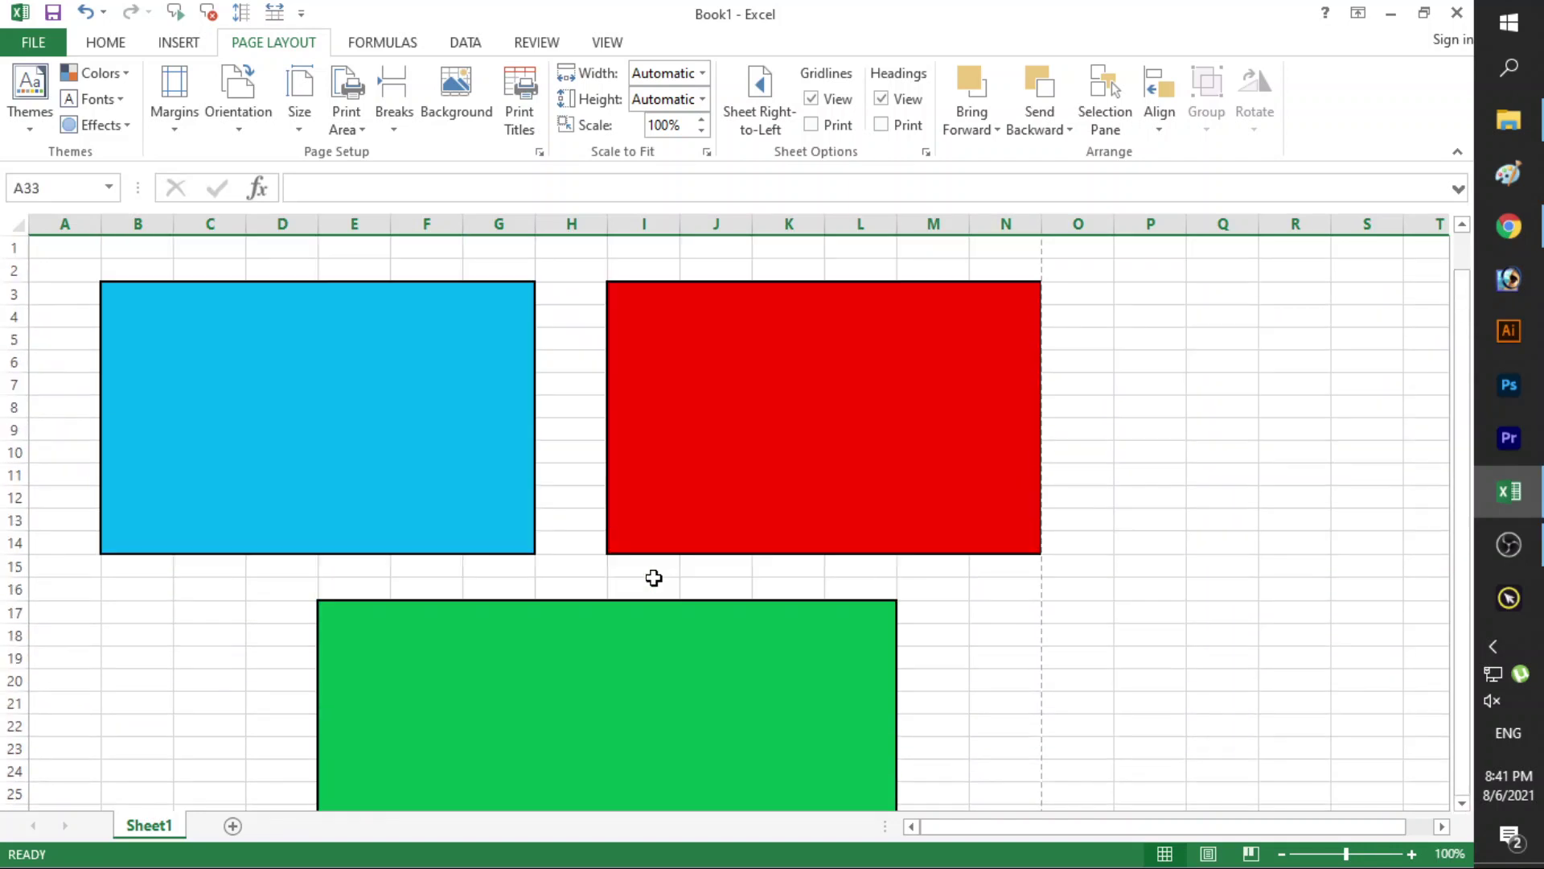
click(256, 127)
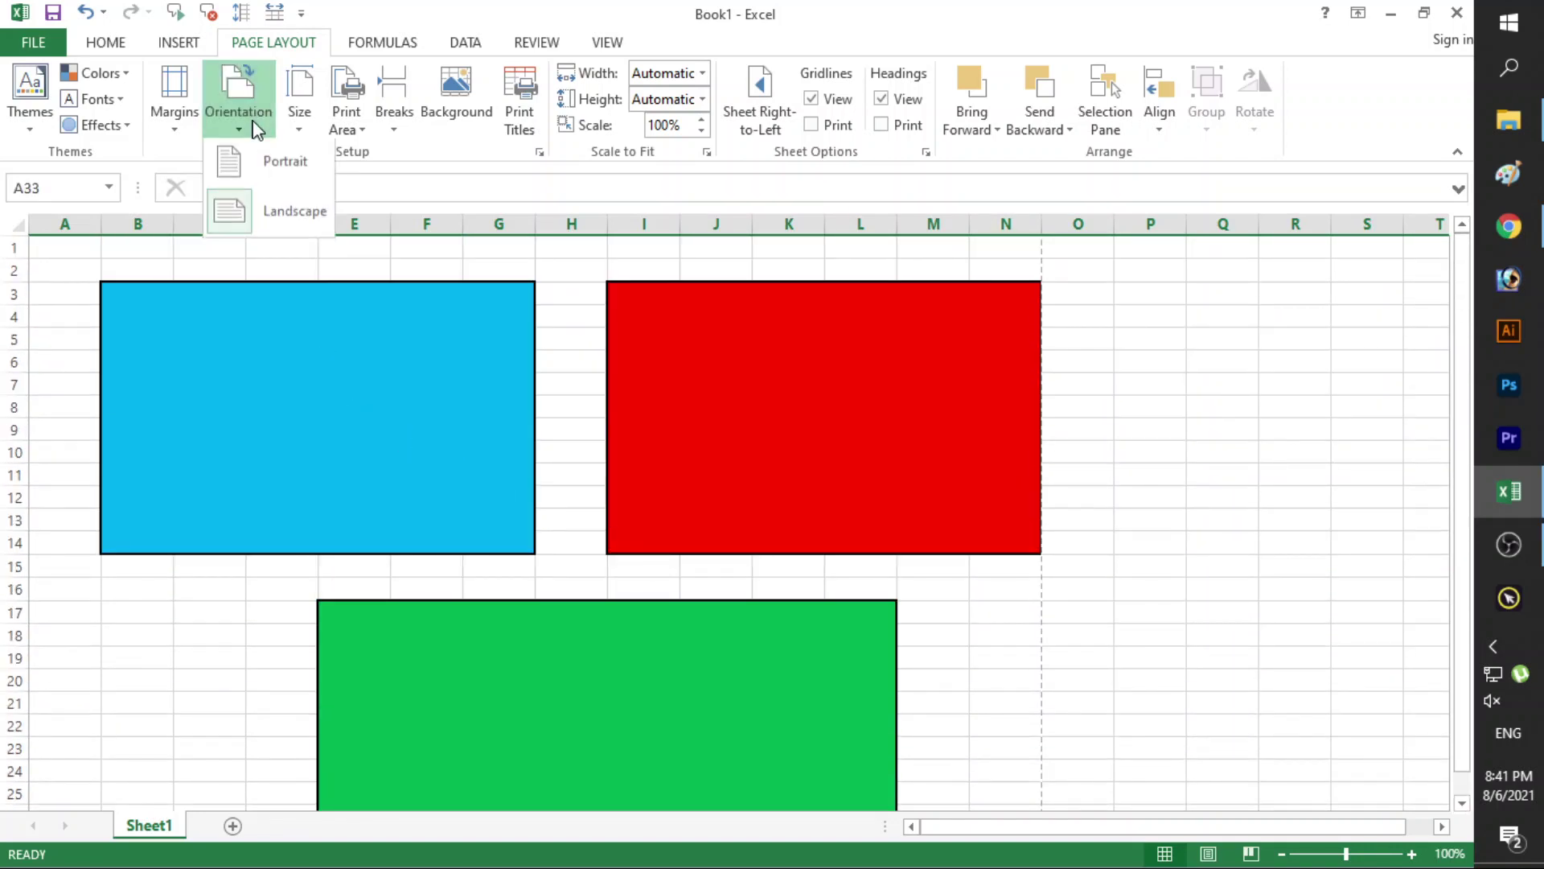
click(258, 226)
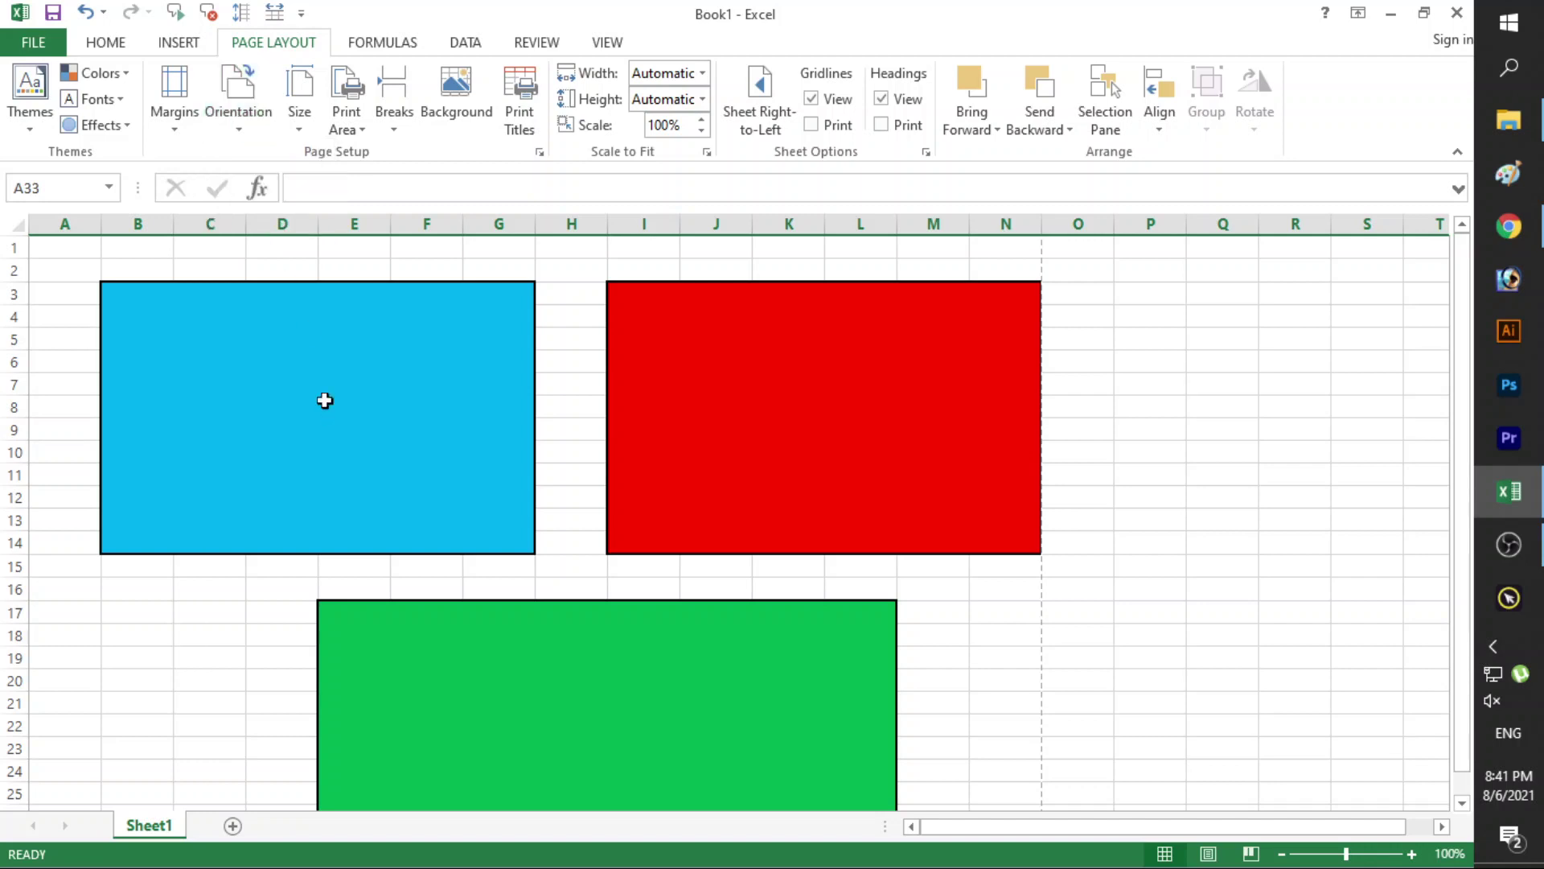
click(401, 143)
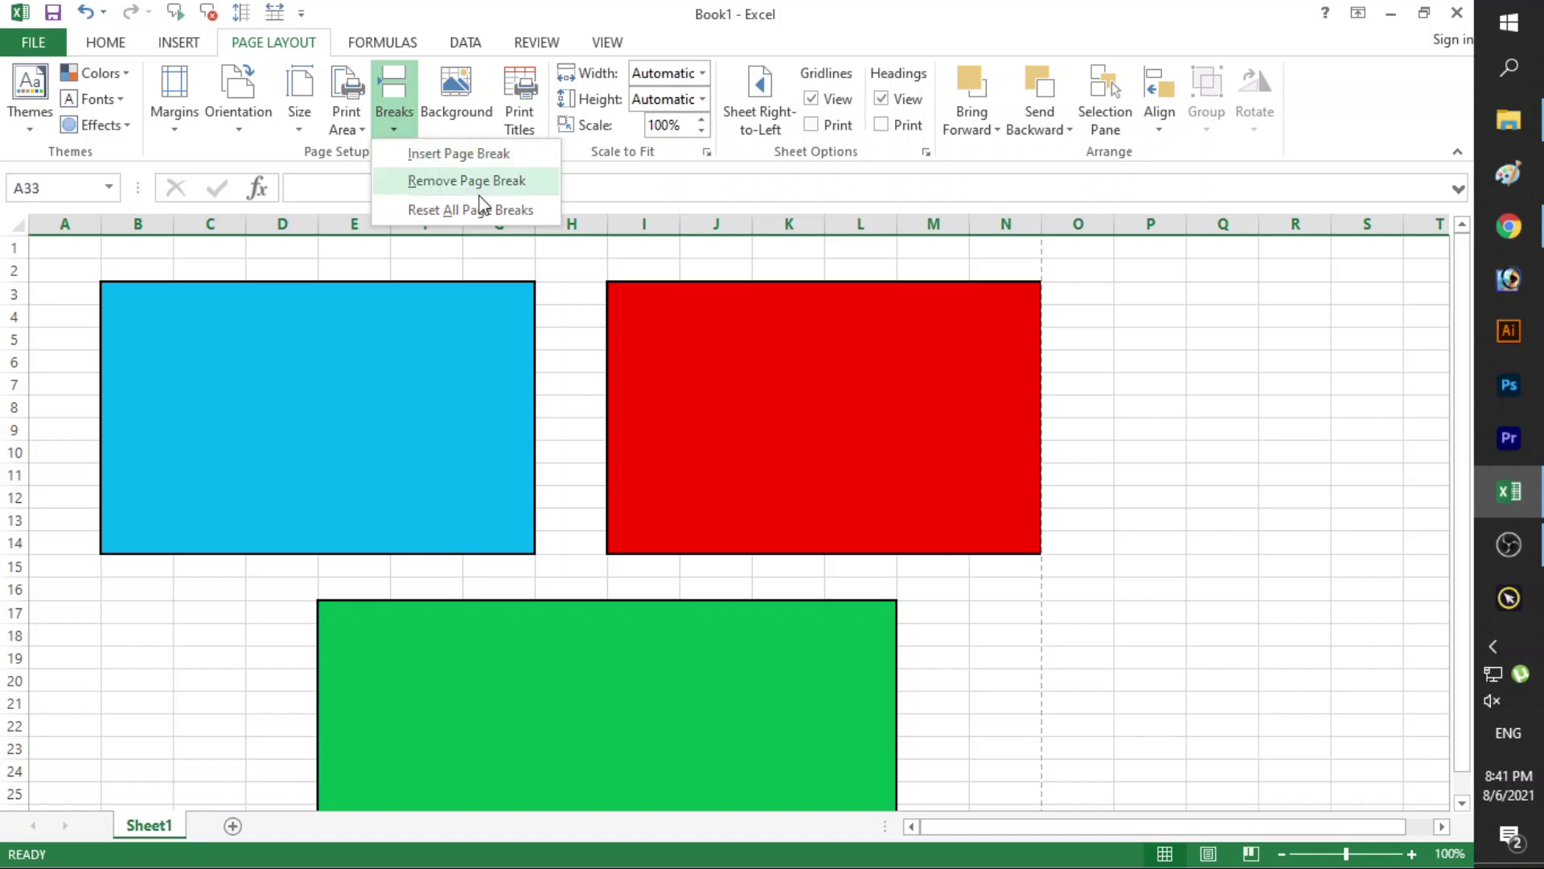
click(563, 384)
click(593, 382)
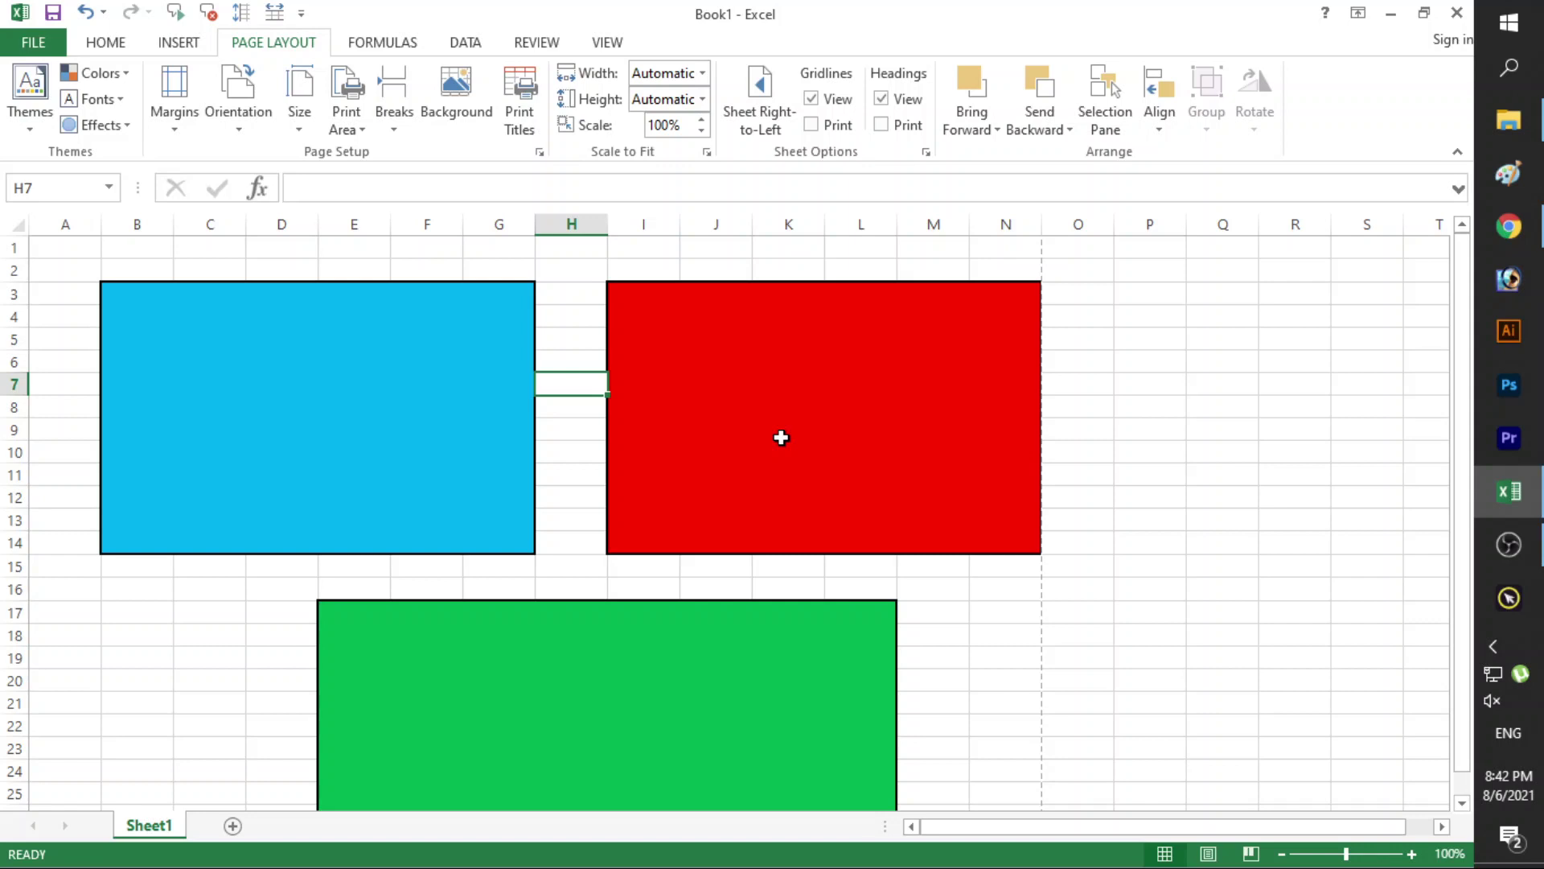
click(485, 405)
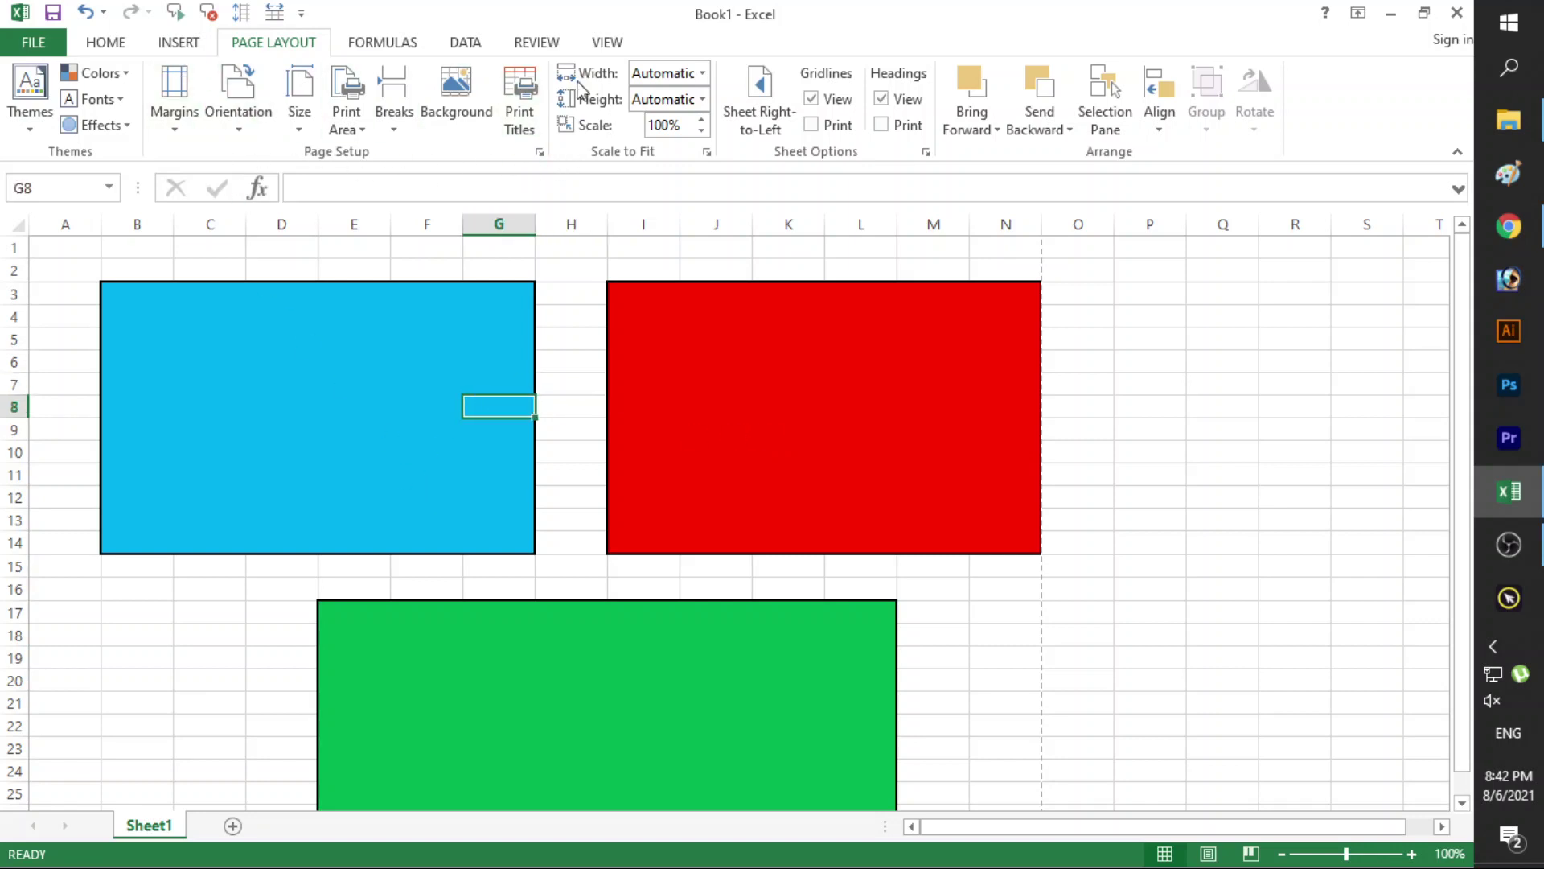
In Page Setup, keep scaling at 100% normal size and view the Margins settings.
click(539, 153)
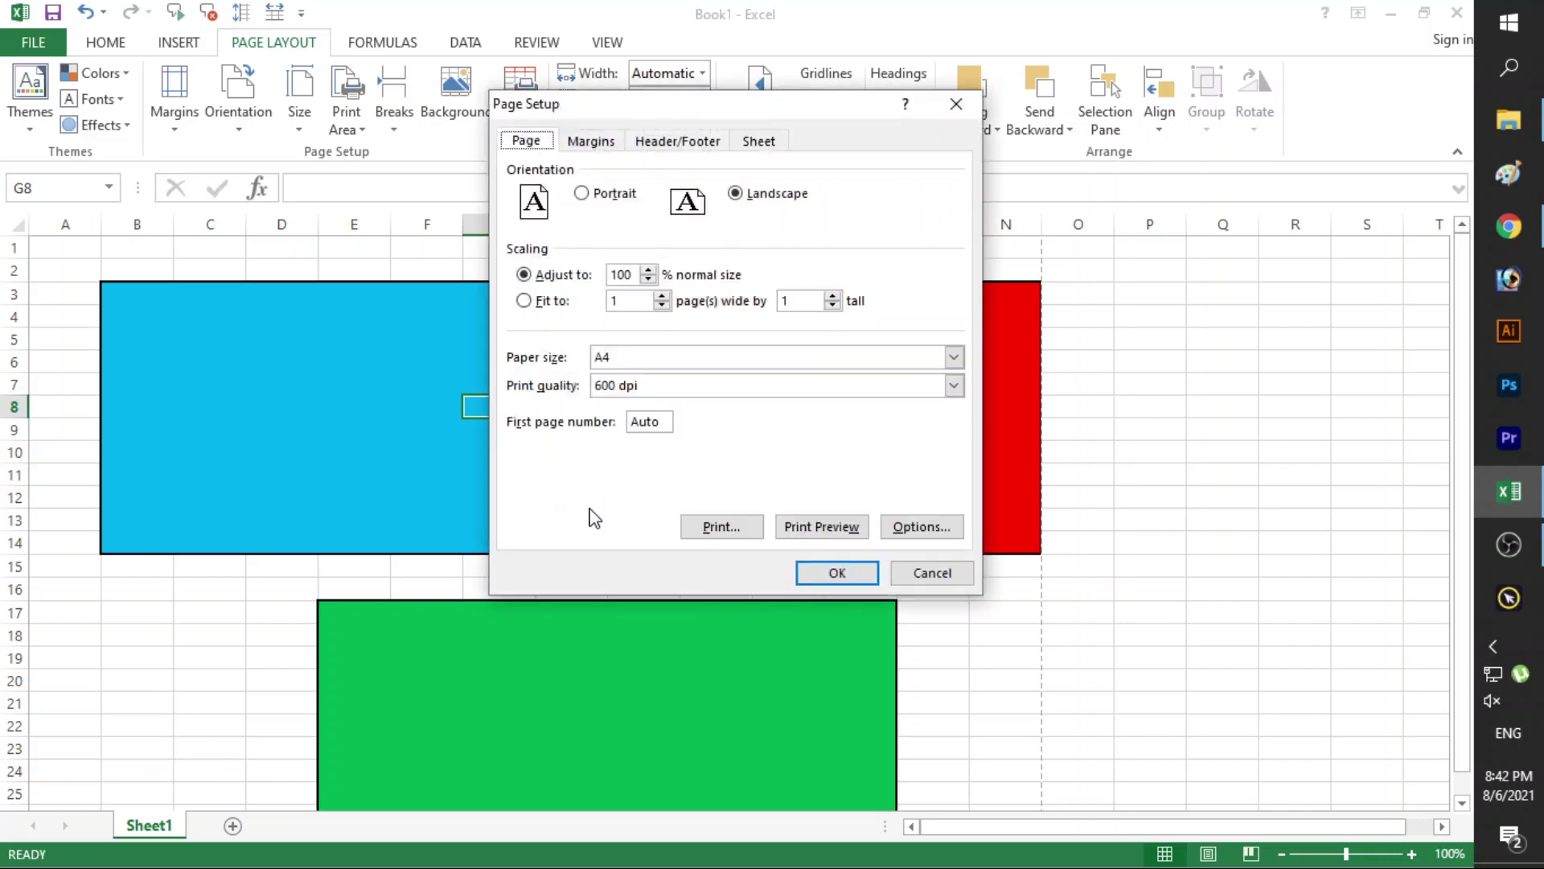
drag(655, 111, 486, 140)
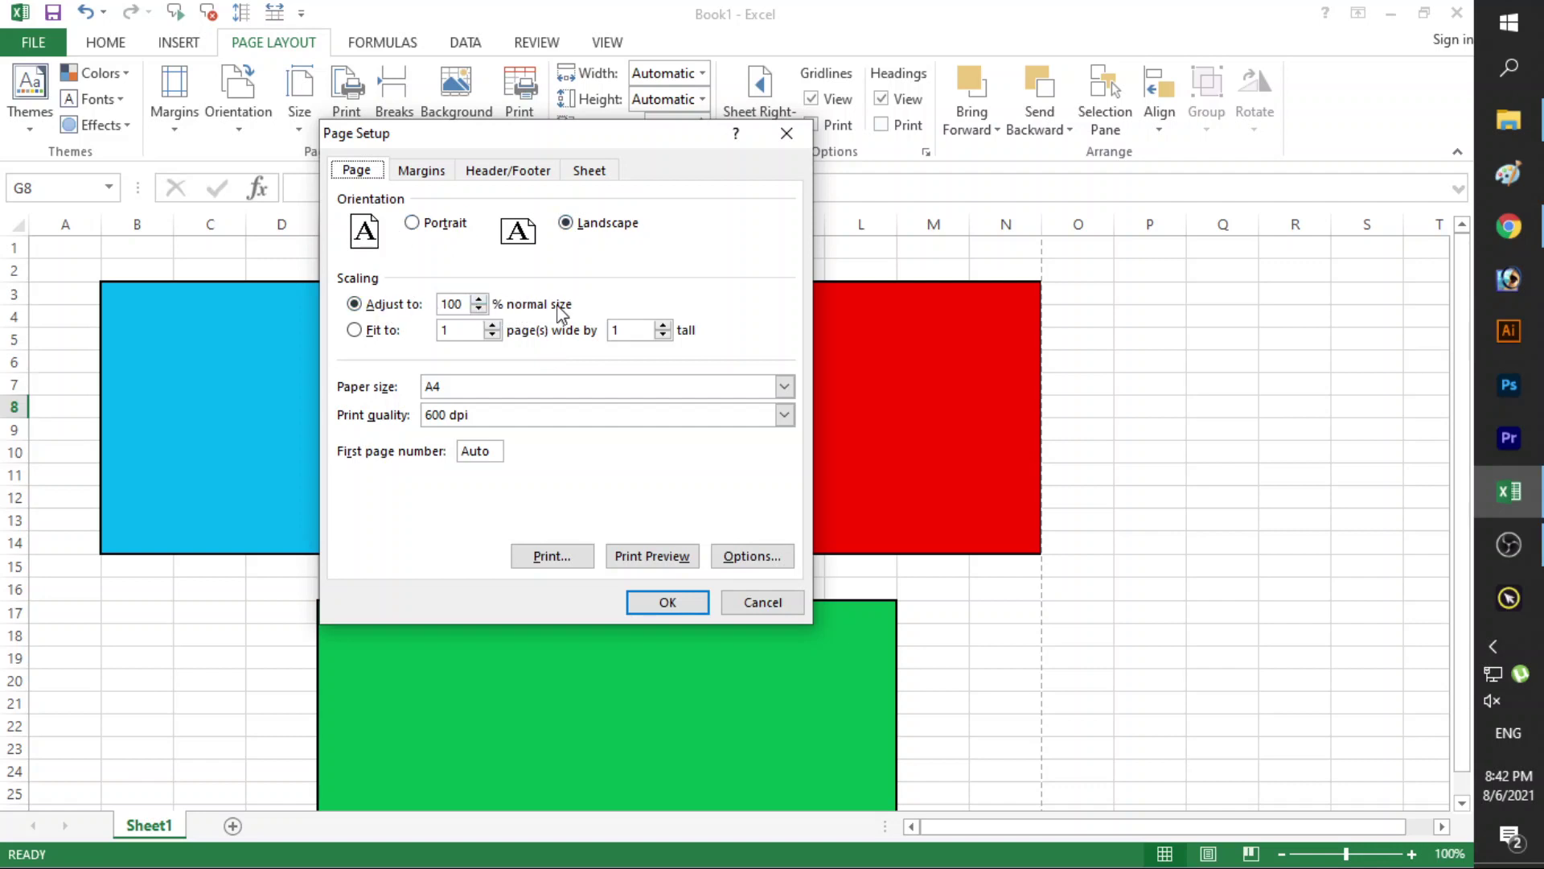
click(356, 331)
click(354, 304)
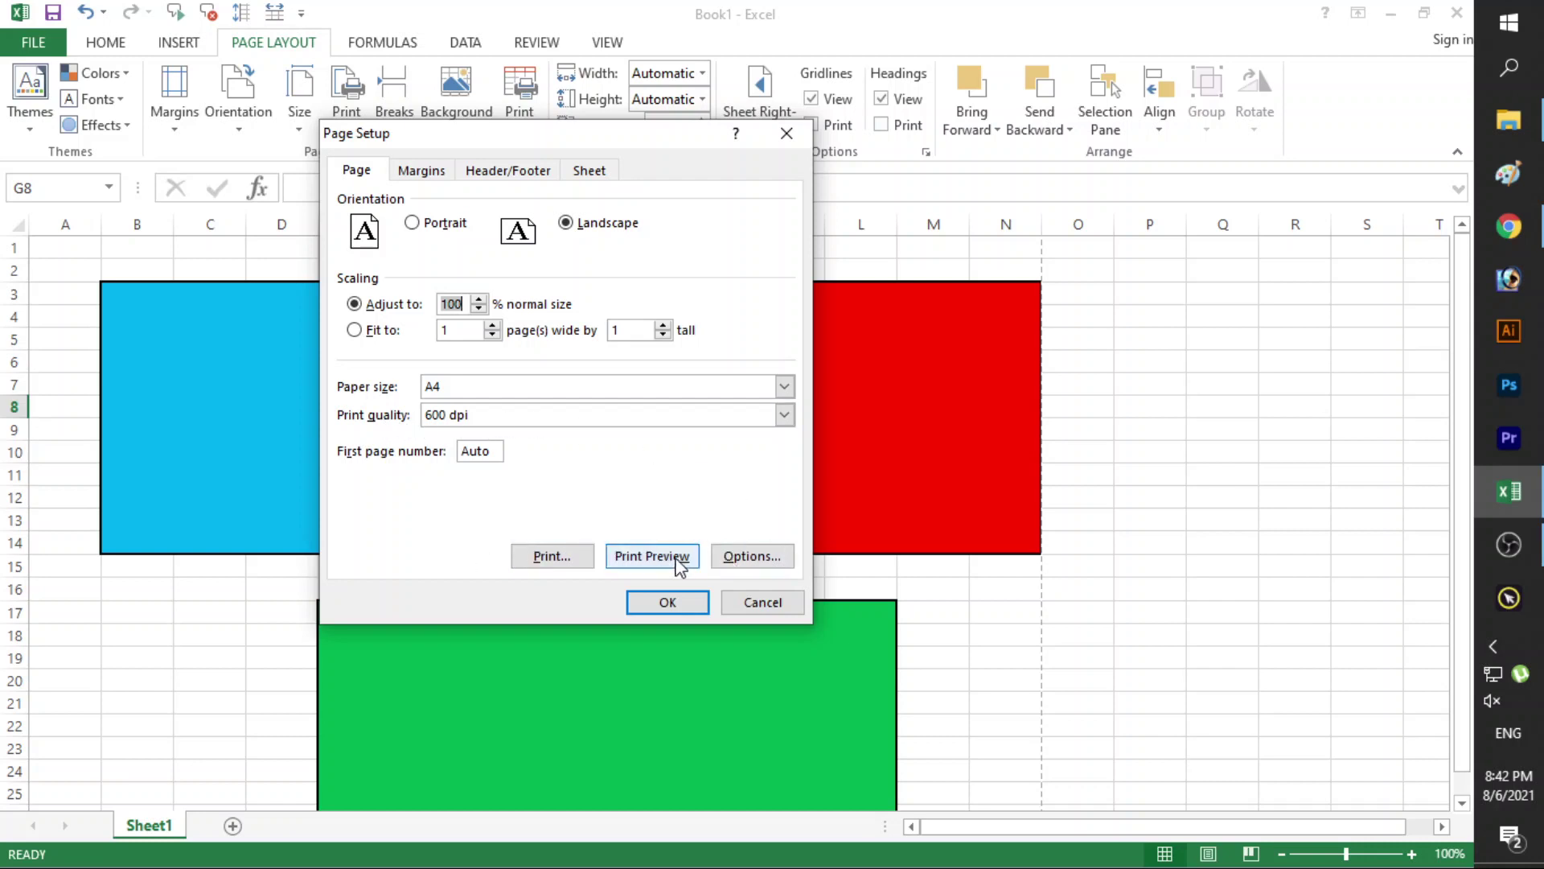
click(420, 172)
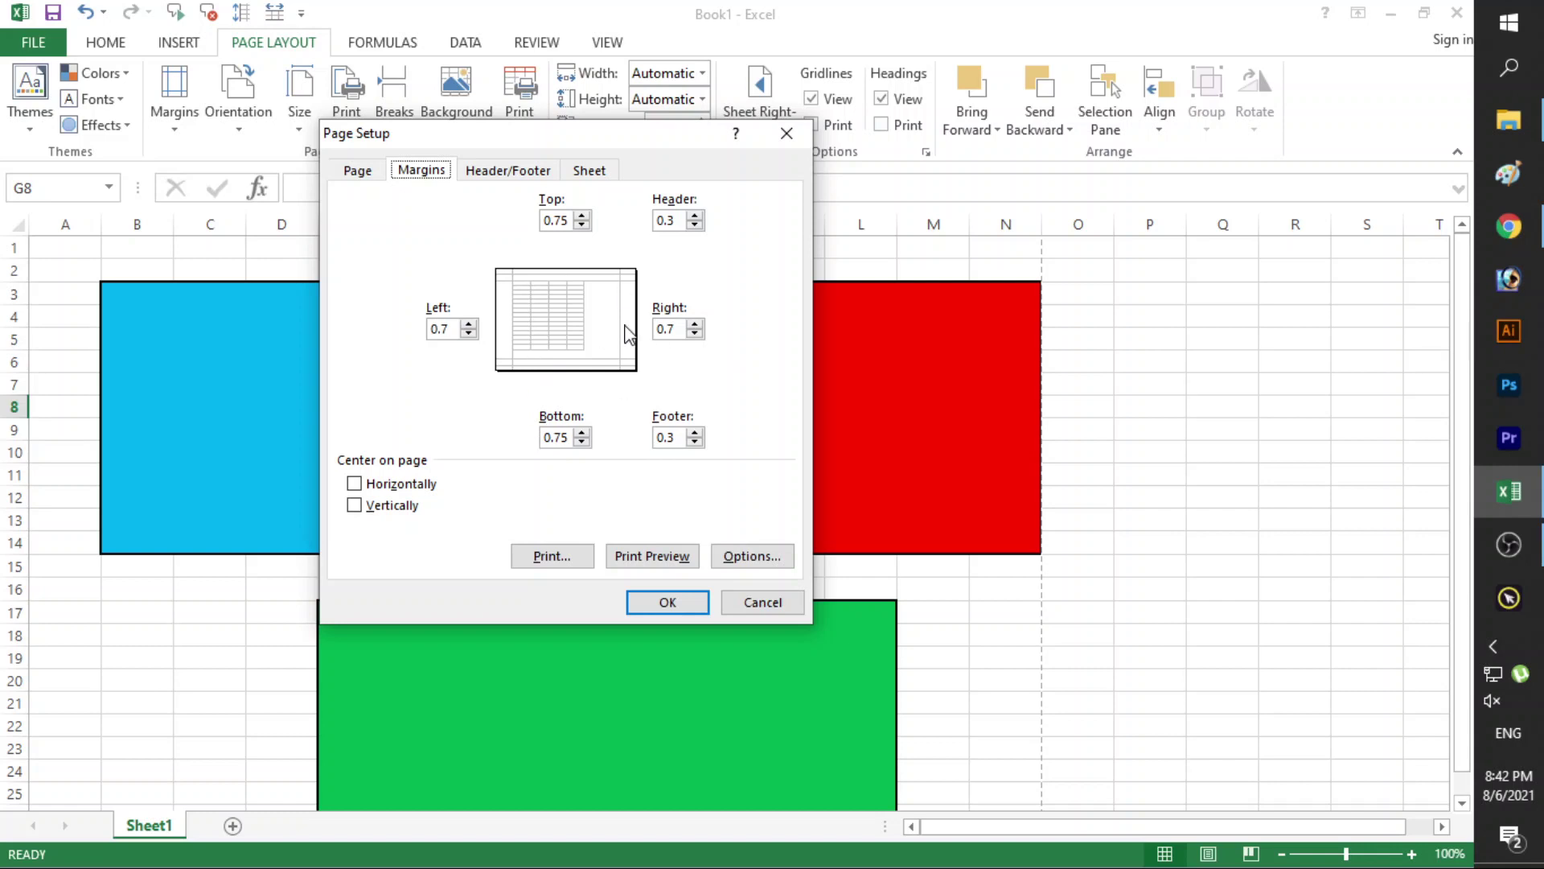
Centre the printout horizontally but not vertically, then view the Header/Footer settings.
double_click(582, 216)
click(354, 485)
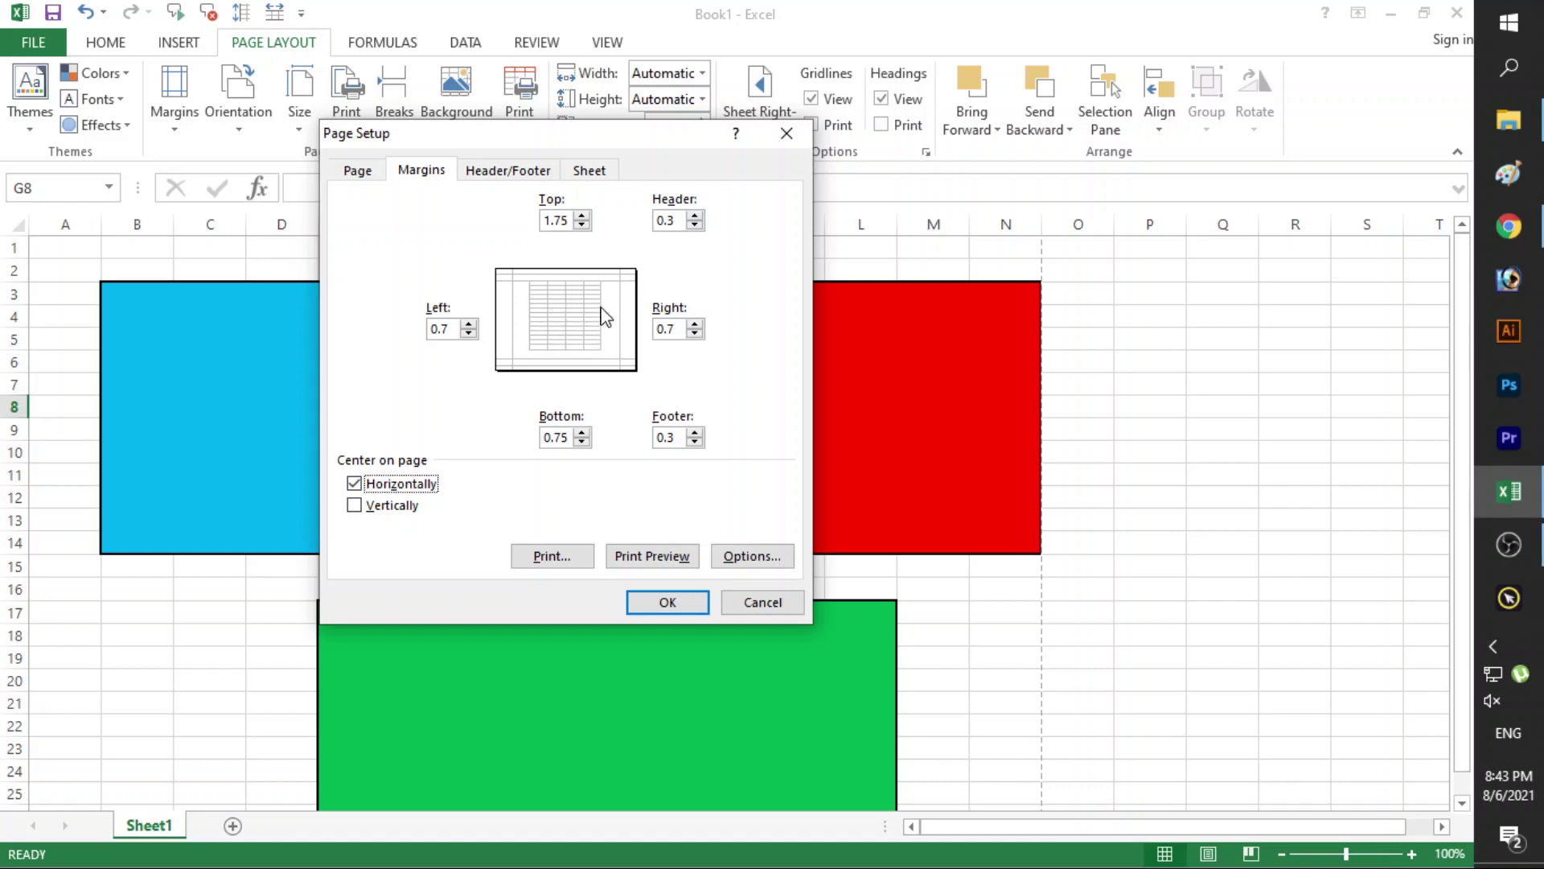
click(358, 509)
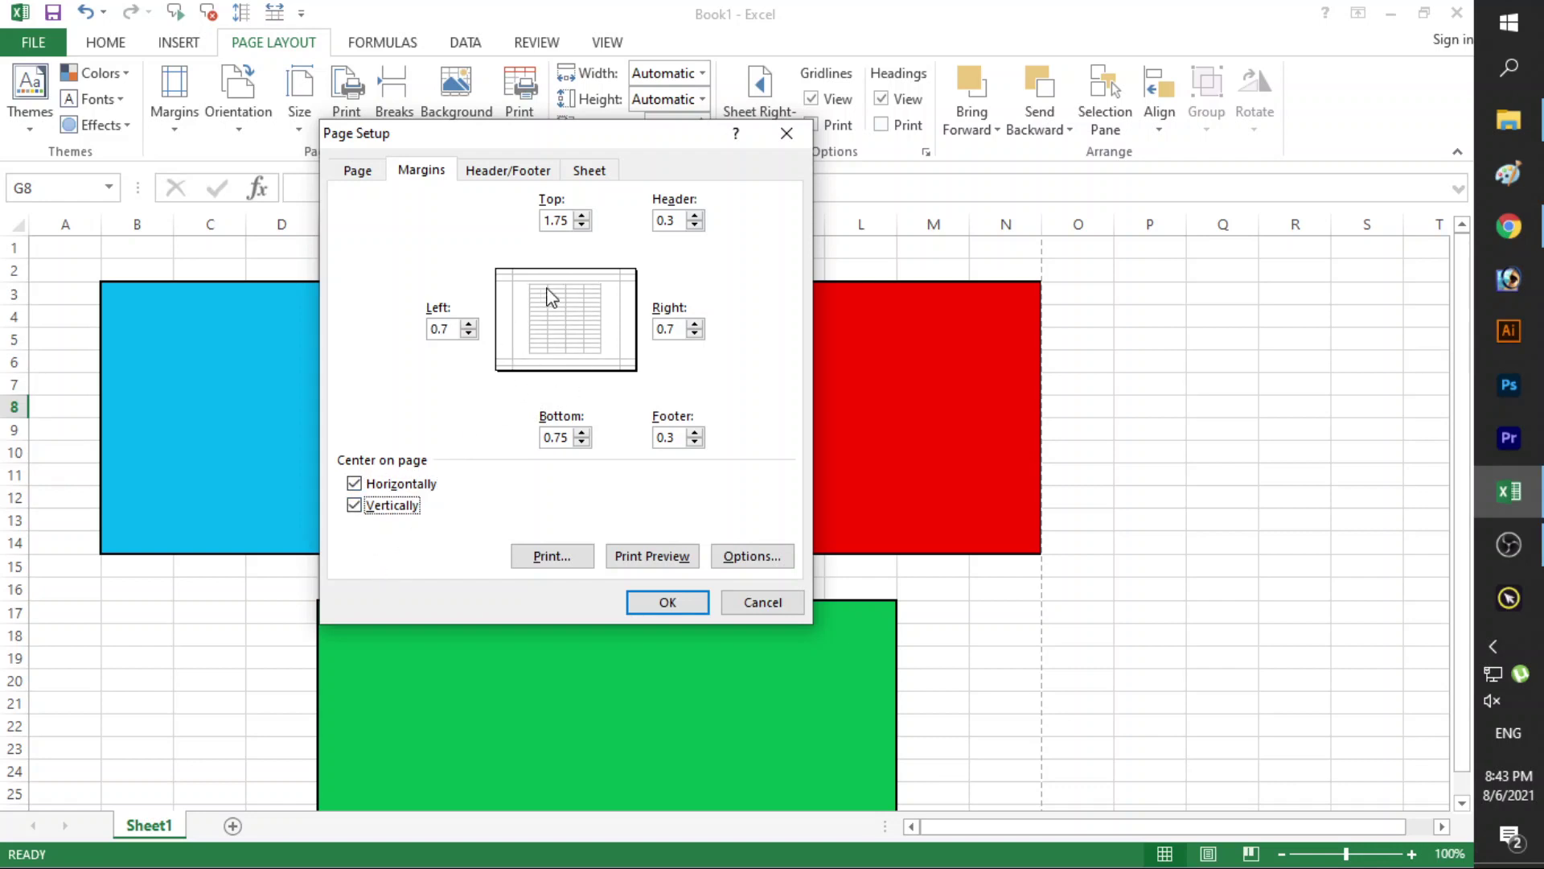
click(582, 225)
click(581, 225)
click(582, 225)
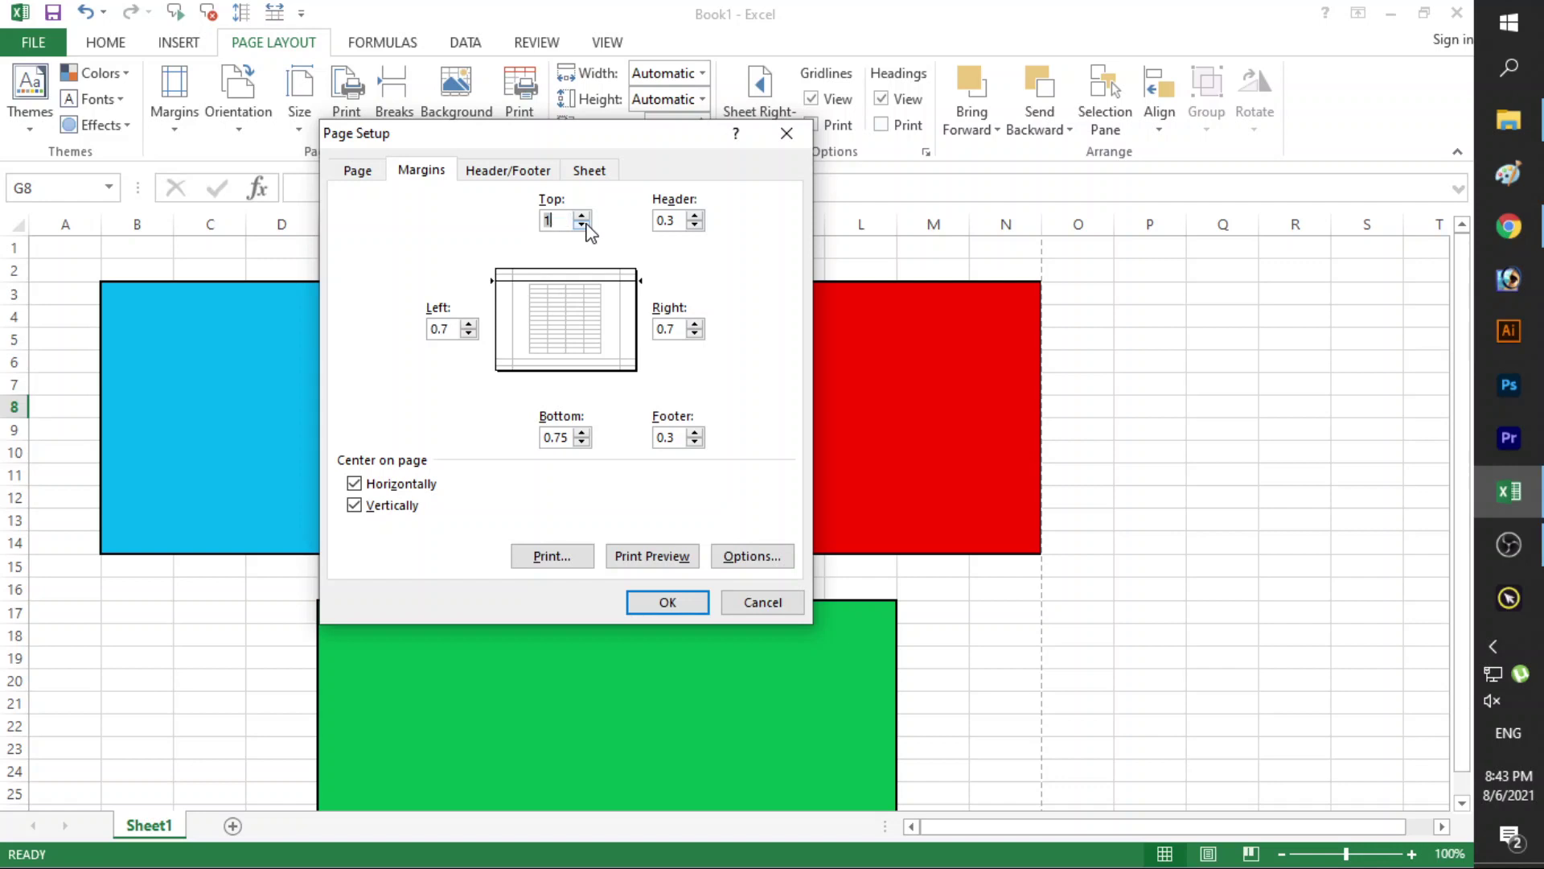
click(581, 225)
click(582, 225)
click(355, 506)
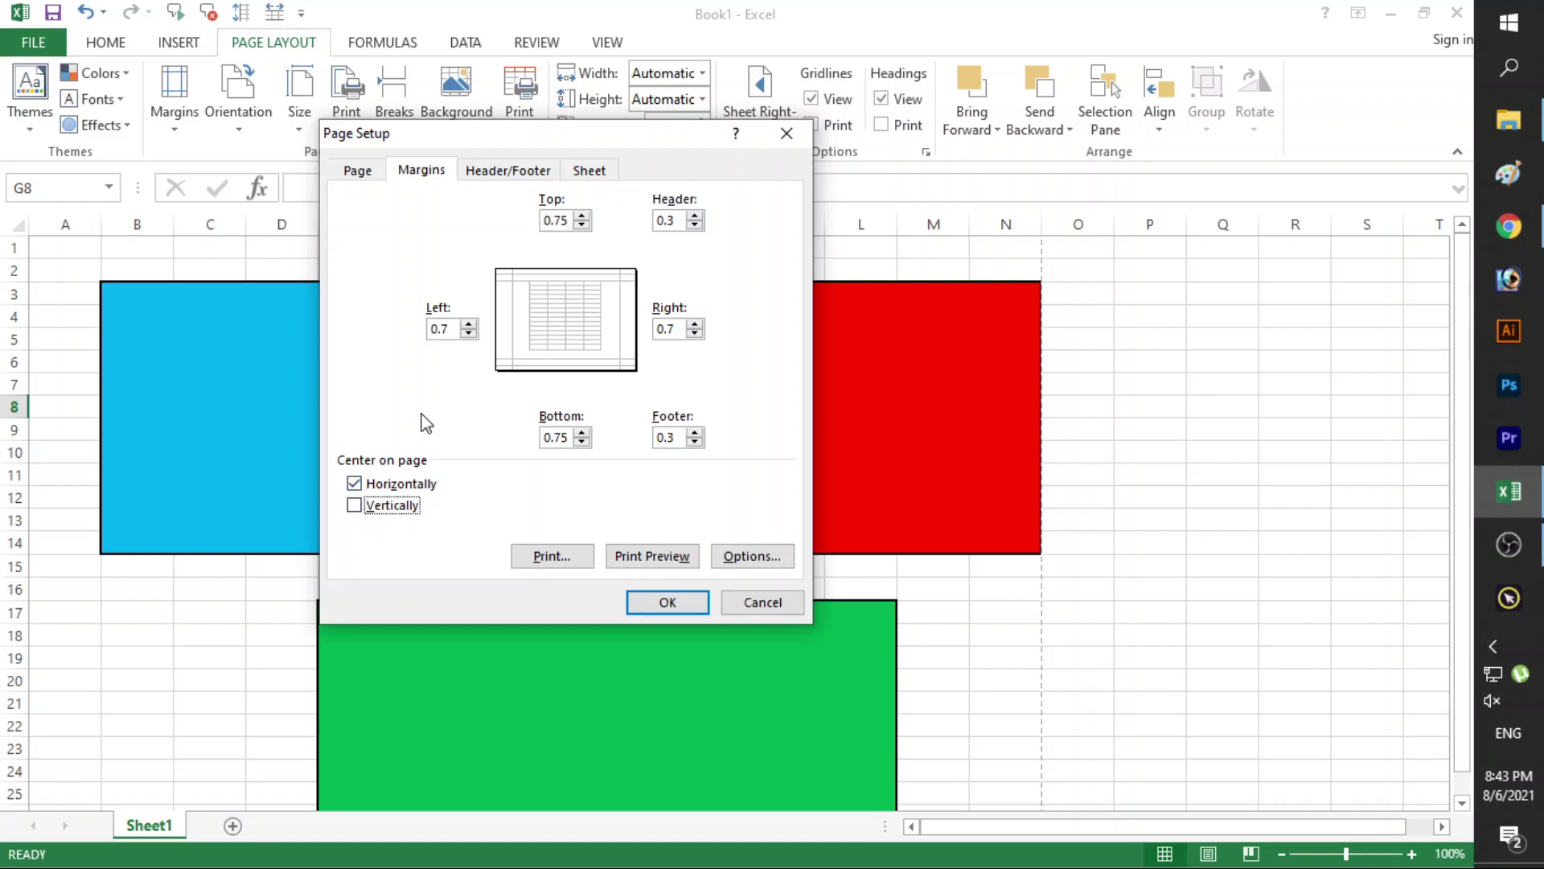
click(500, 172)
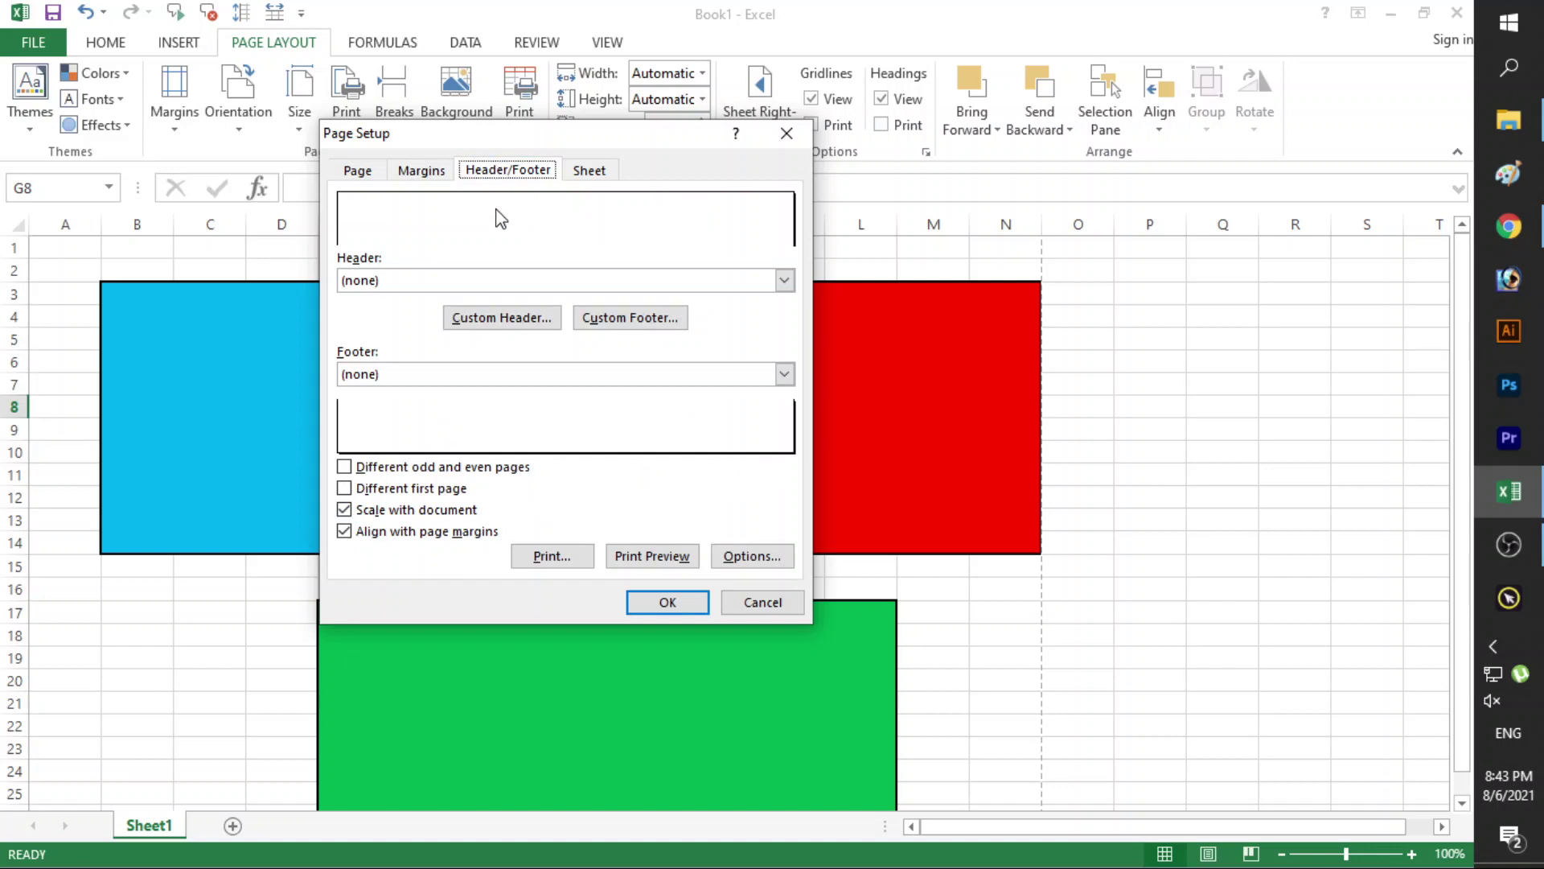
Confirm the landscape A4 settings on the Page tab and close Page Setup with OK.
click(357, 170)
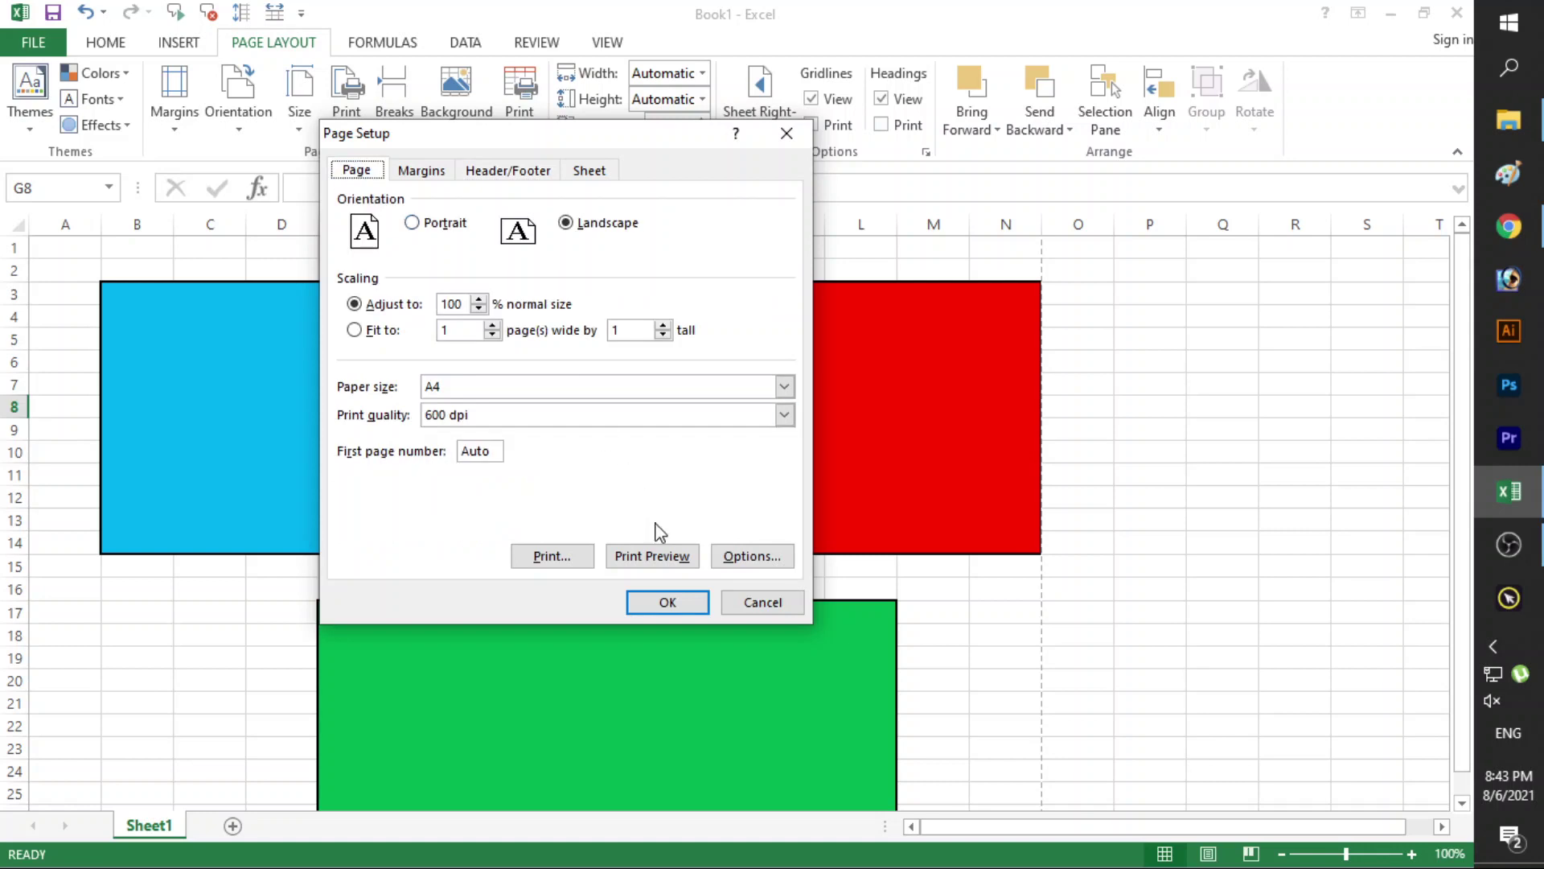
click(674, 605)
click(631, 426)
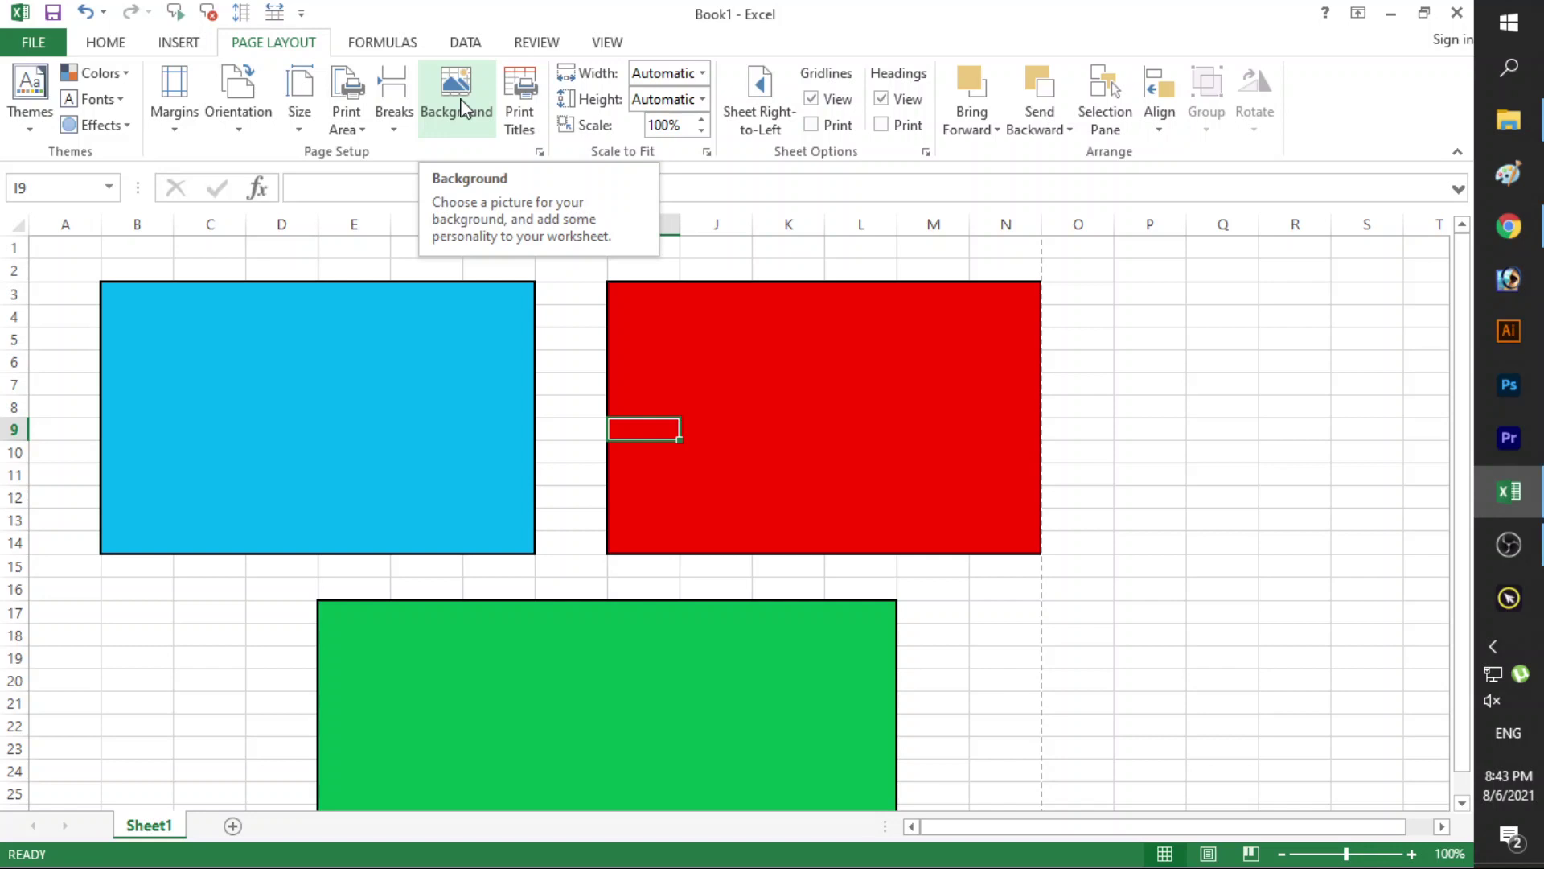
Select a sheet cell and show the View ribbon options.
click(467, 101)
click(425, 384)
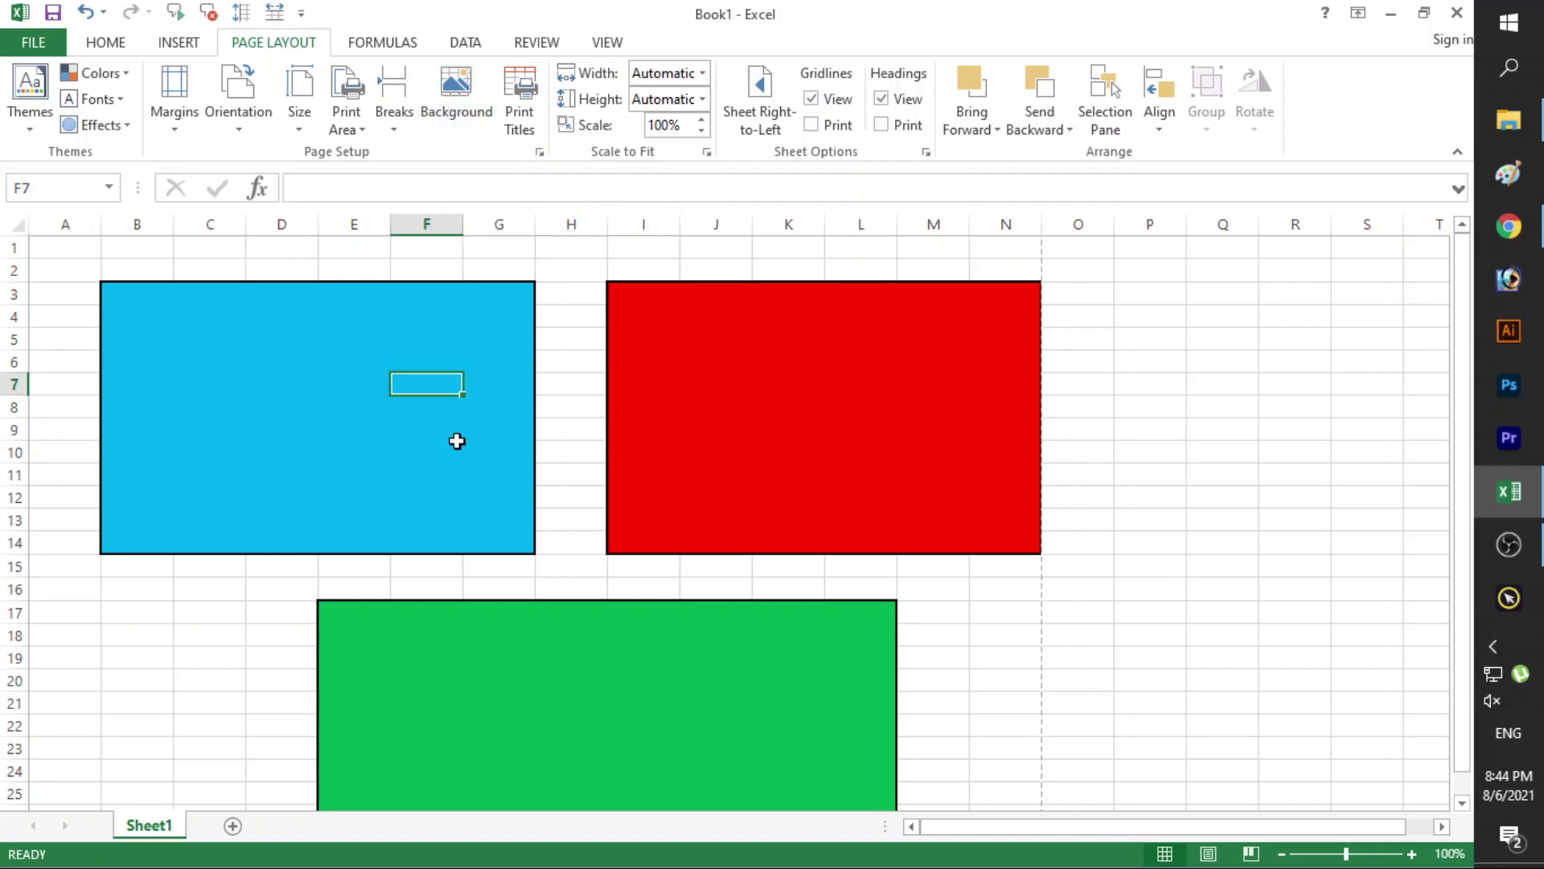
click(607, 44)
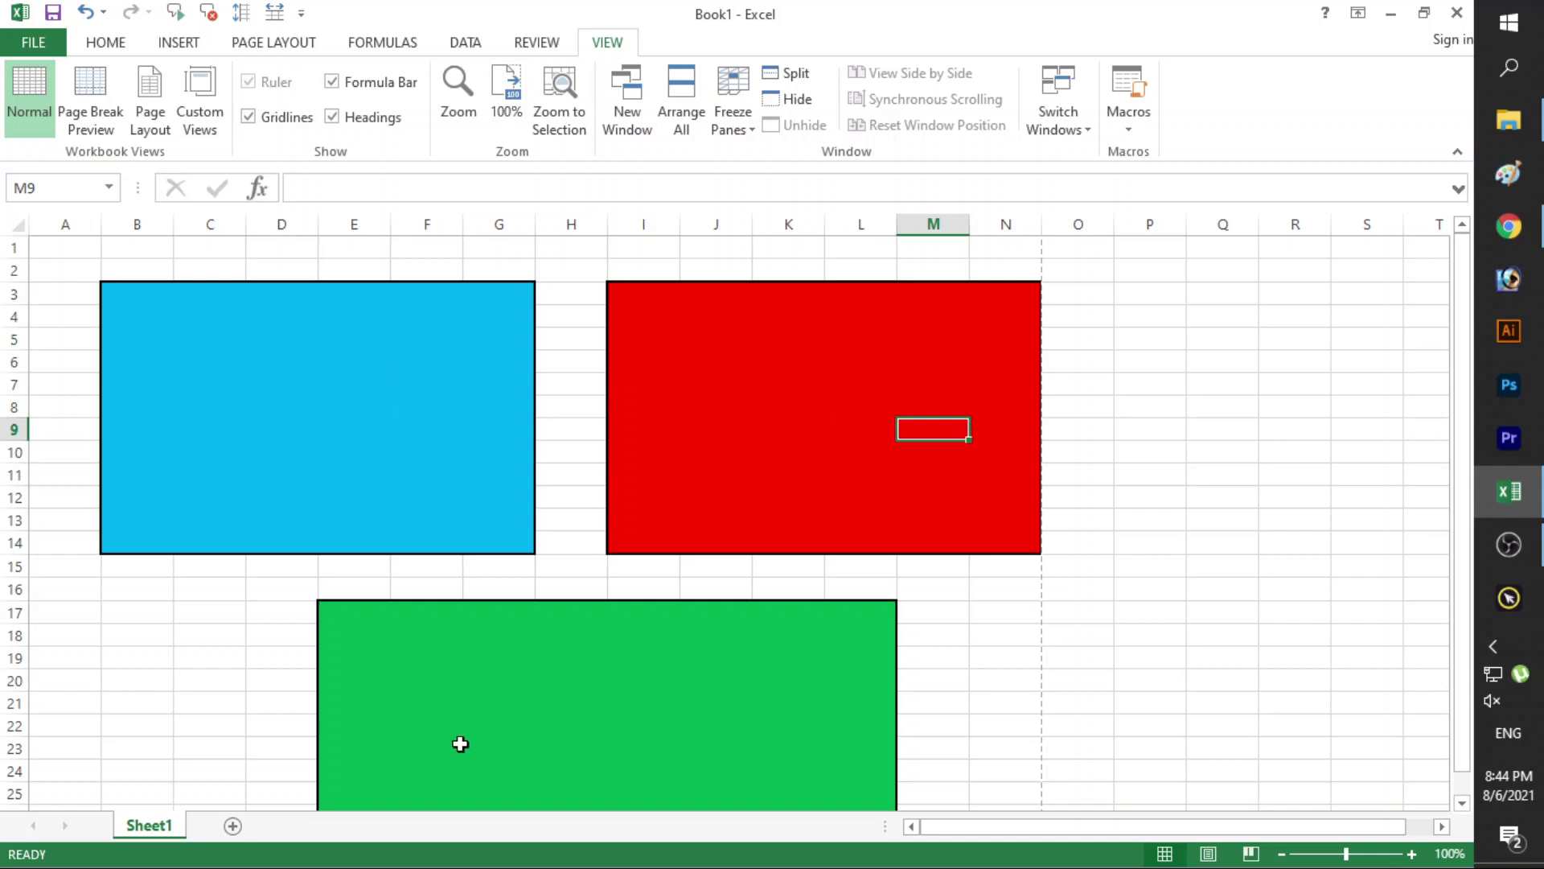
click(24, 98)
click(74, 245)
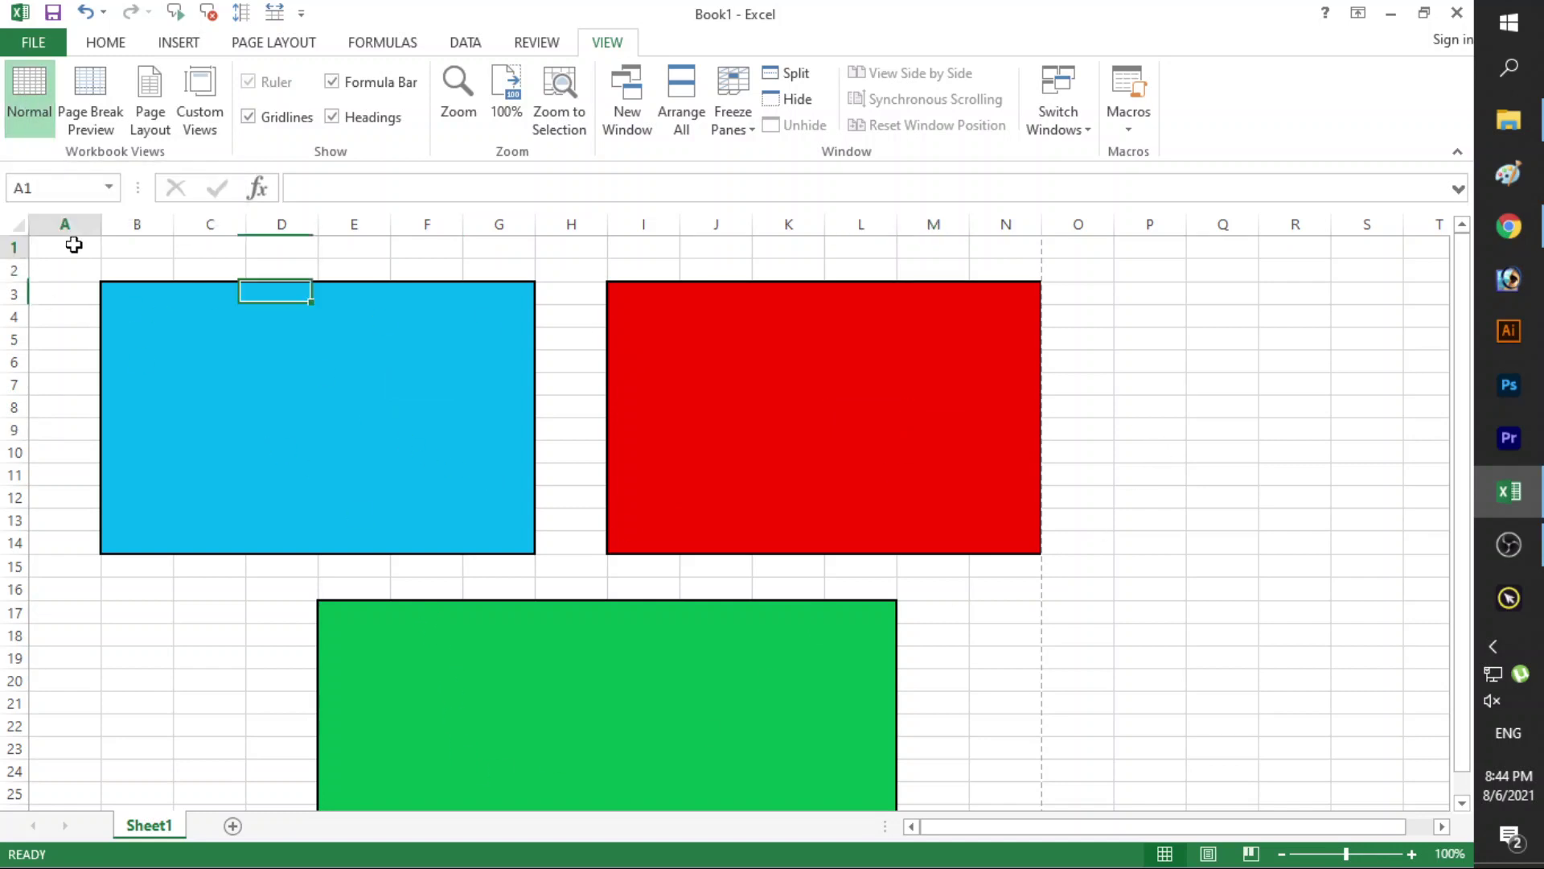
drag(74, 246, 1365, 703)
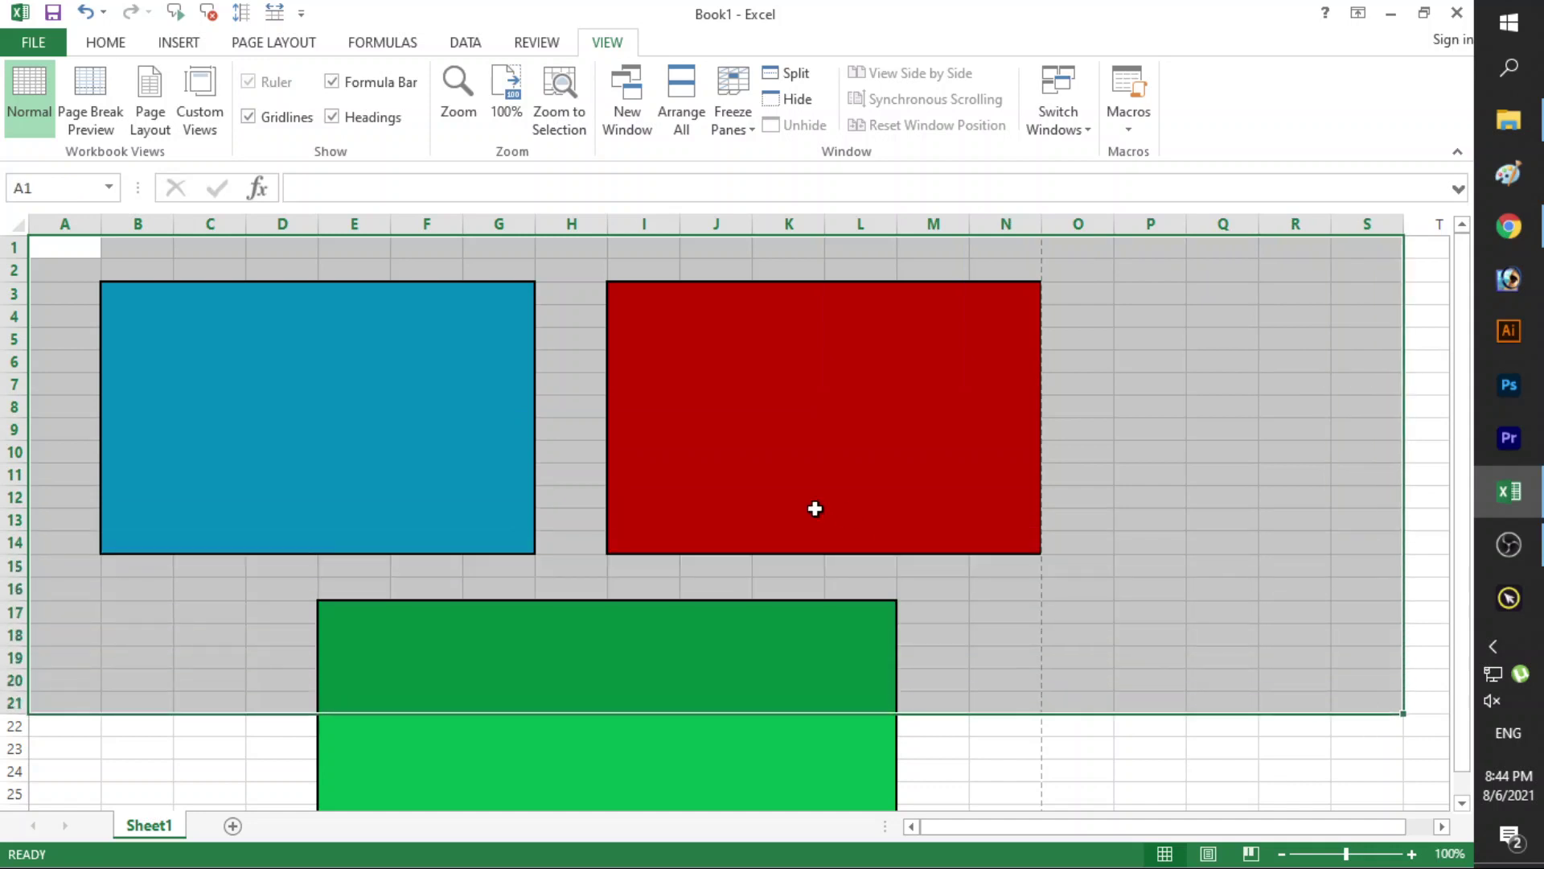
click(735, 476)
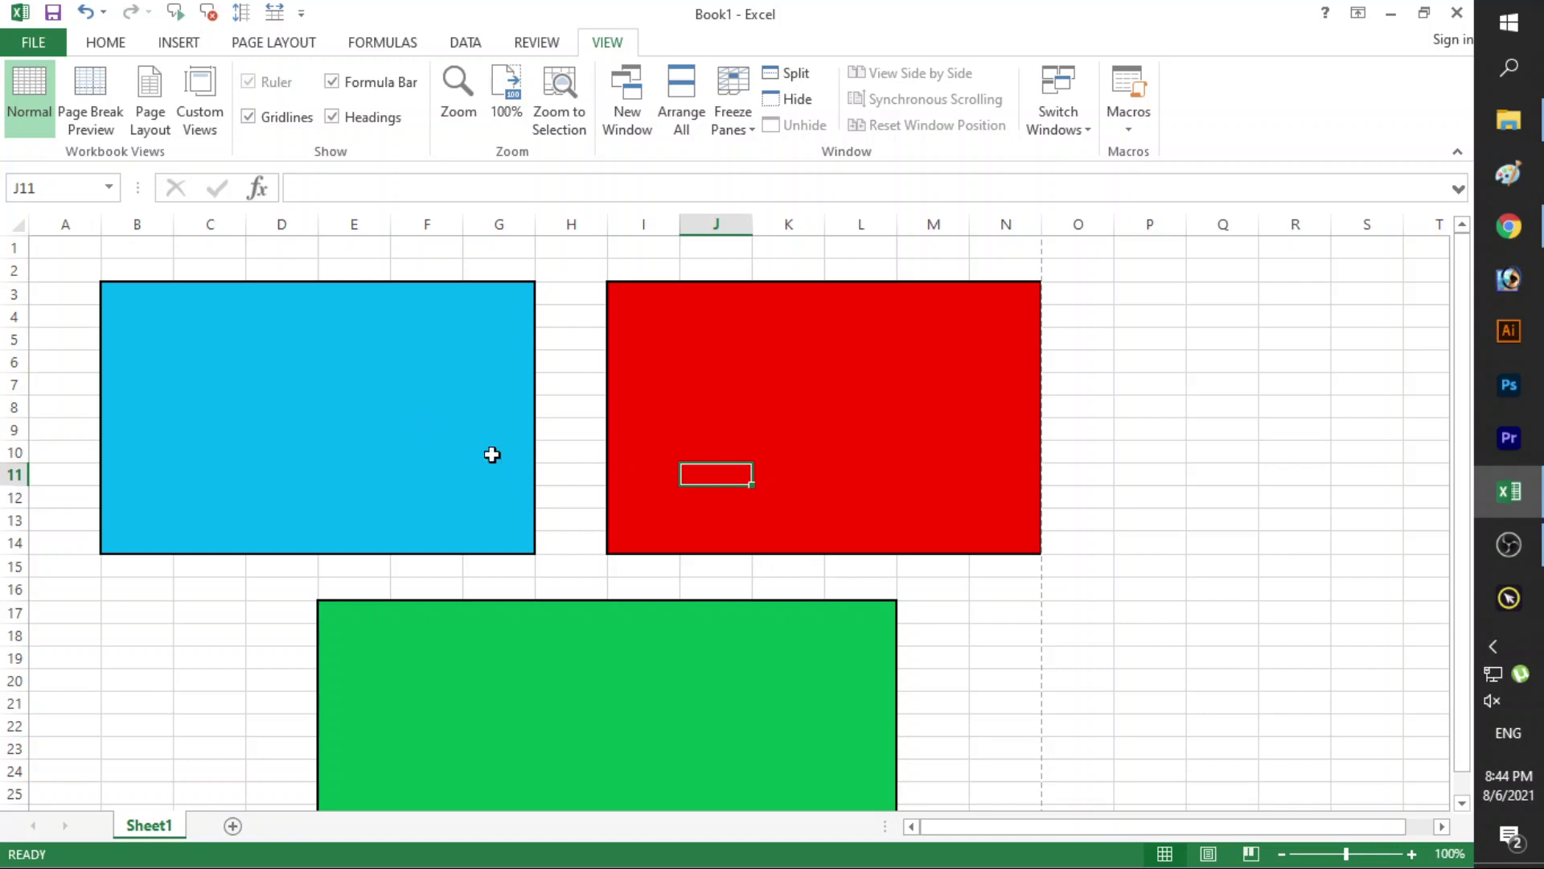
click(438, 428)
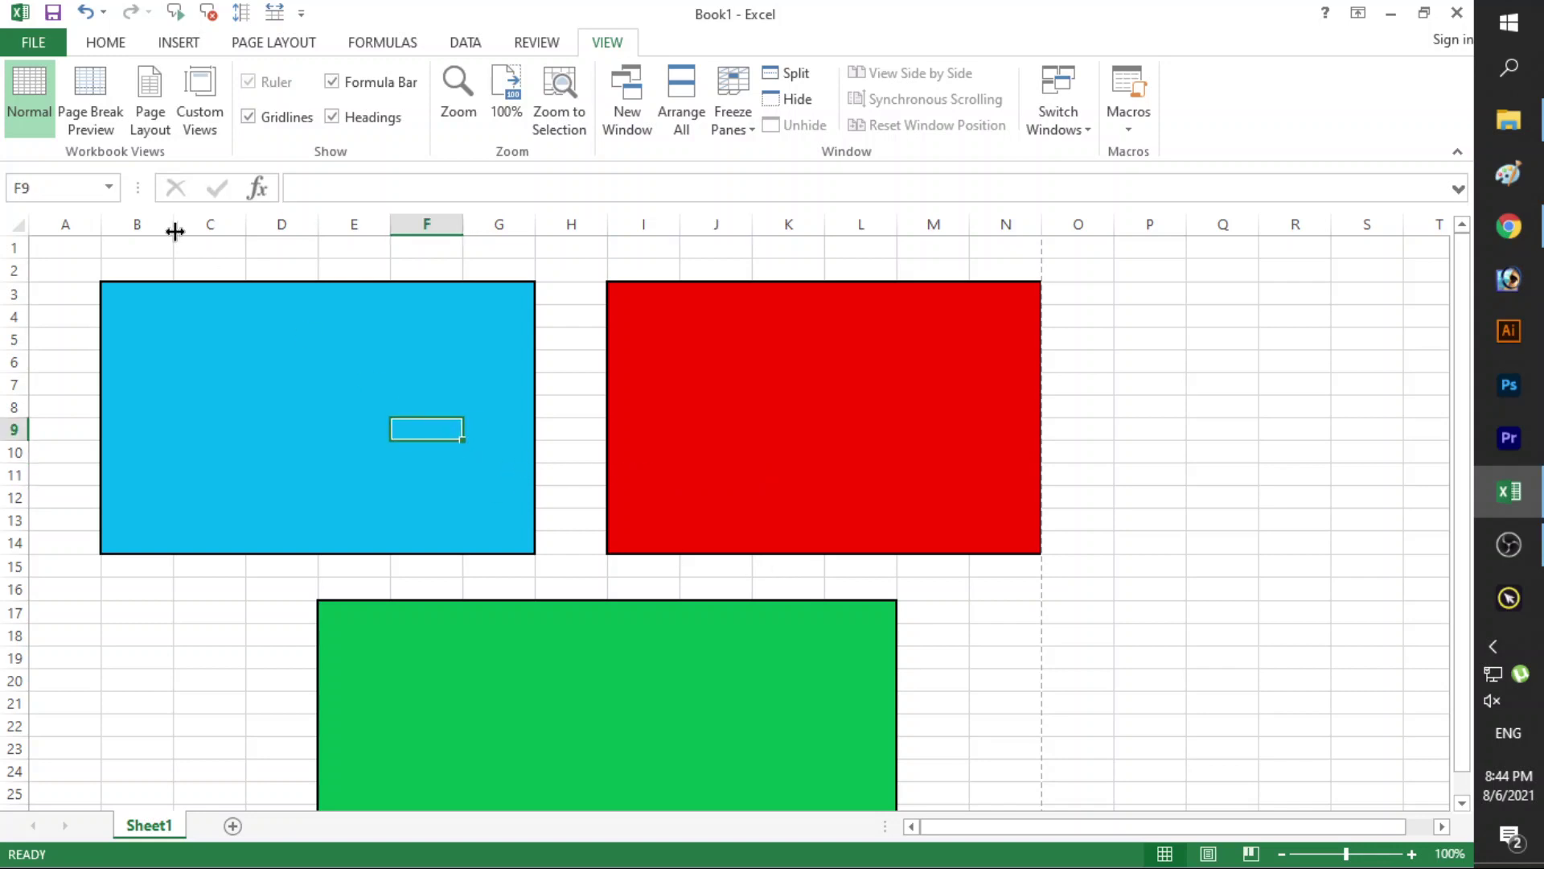
Switch to Page Break Preview and move the top print boundary down to row 3.
click(104, 89)
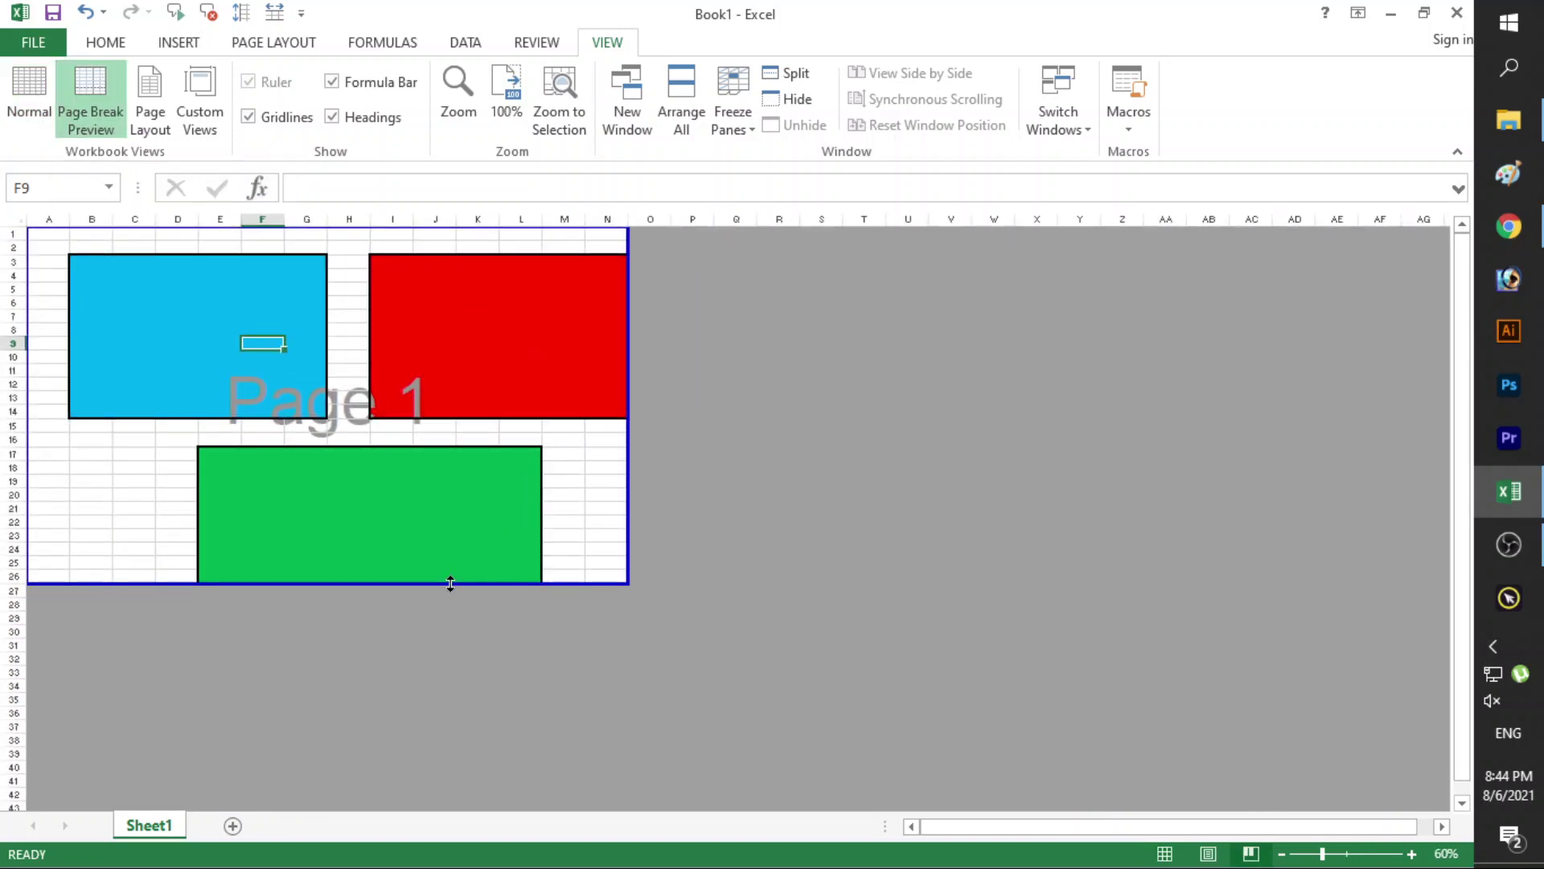
mouse_move(449, 583)
mouse_down()
mouse_move(449, 609)
mouse_move(443, 582)
mouse_up()
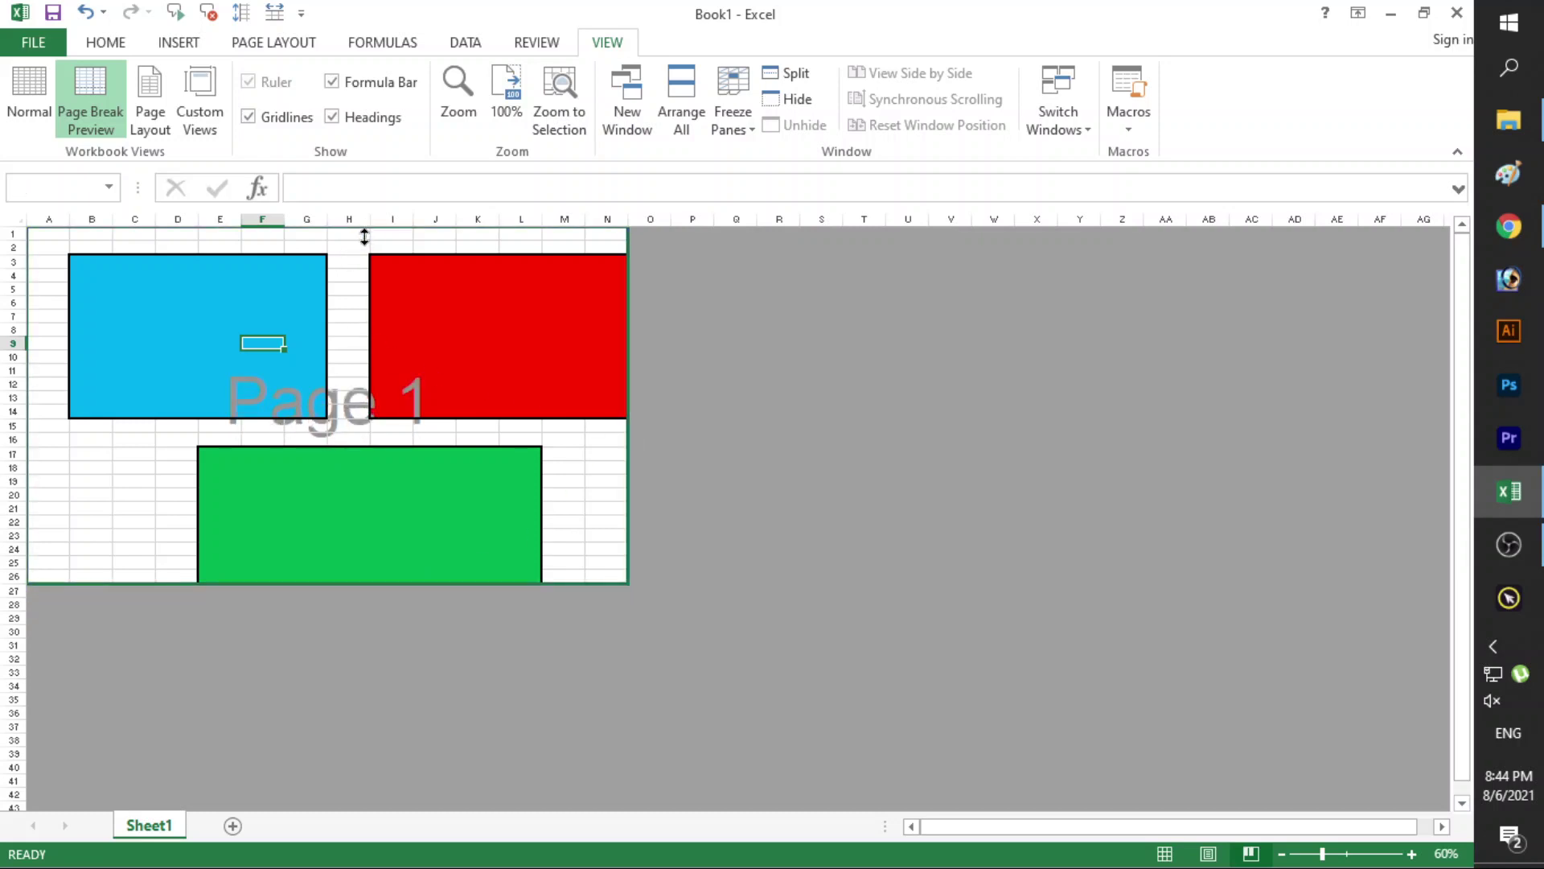
drag(366, 228, 366, 254)
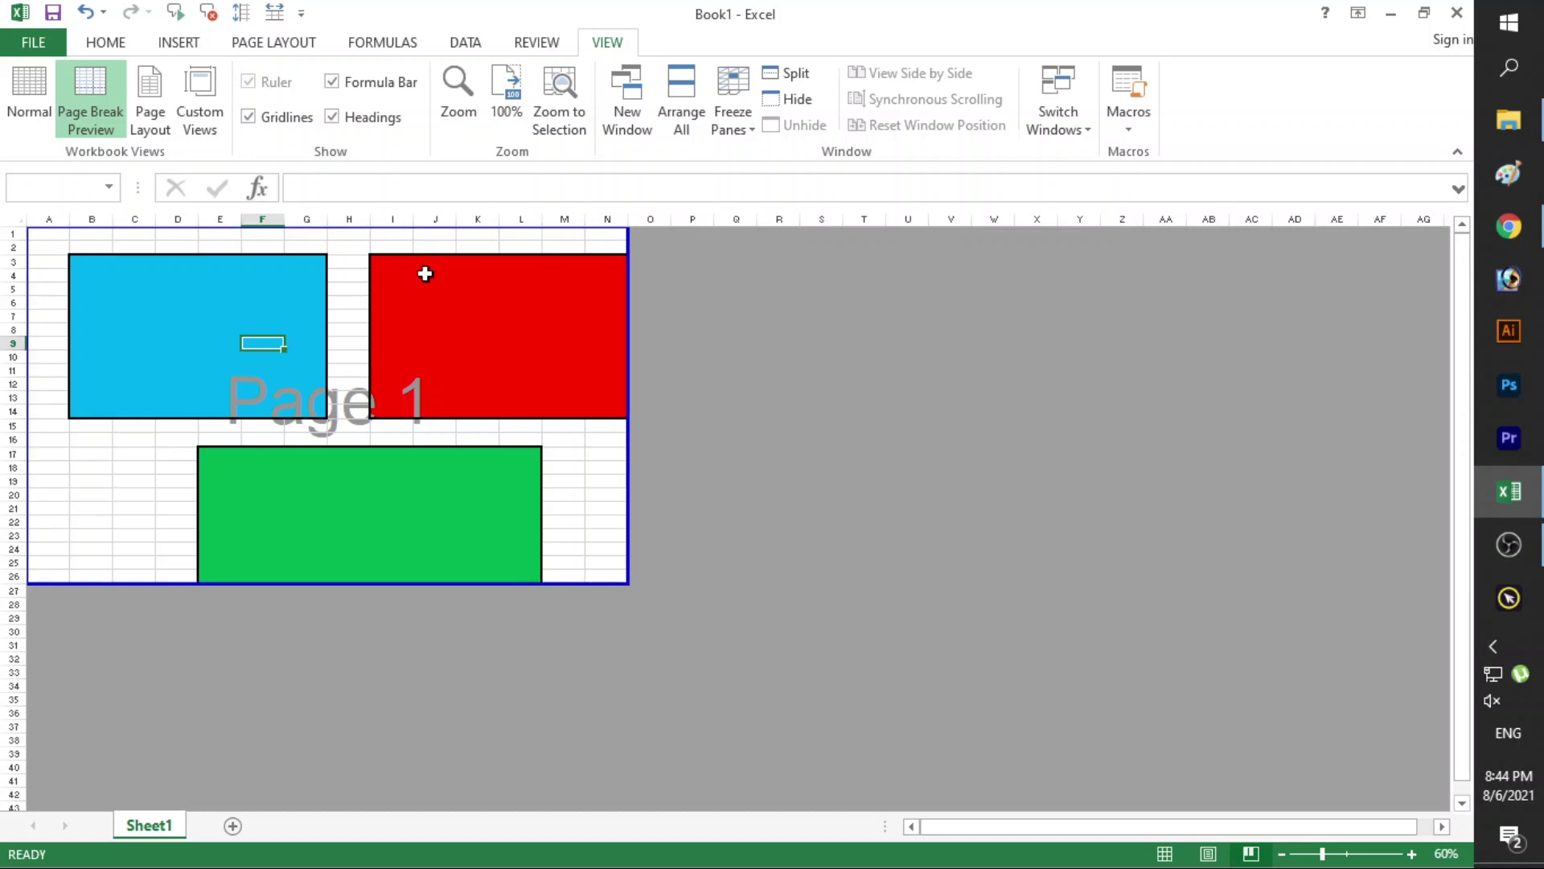
click(406, 331)
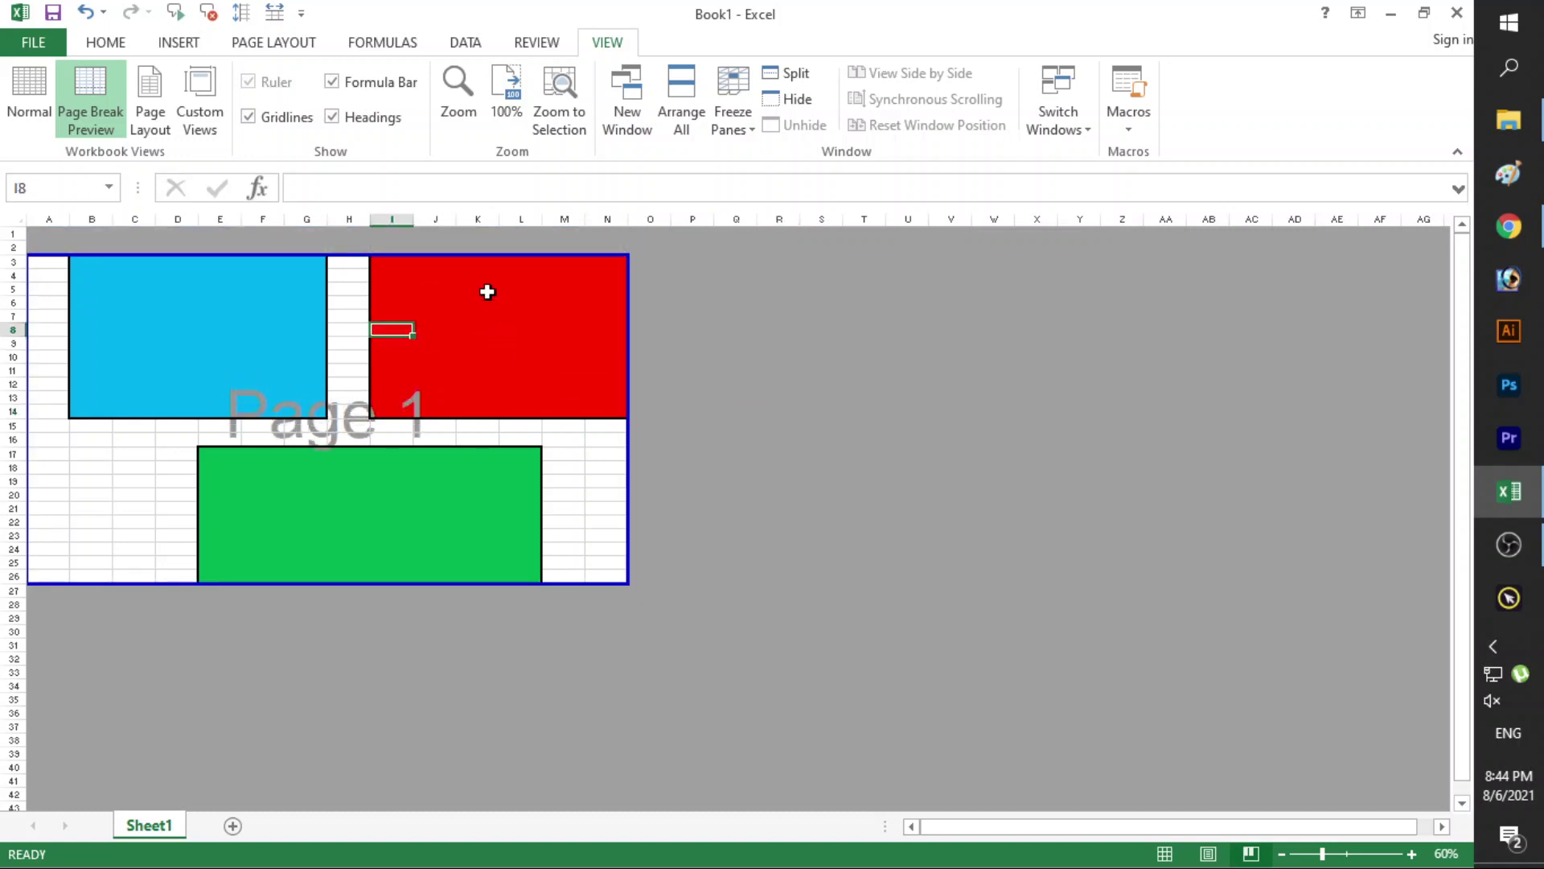
click(357, 274)
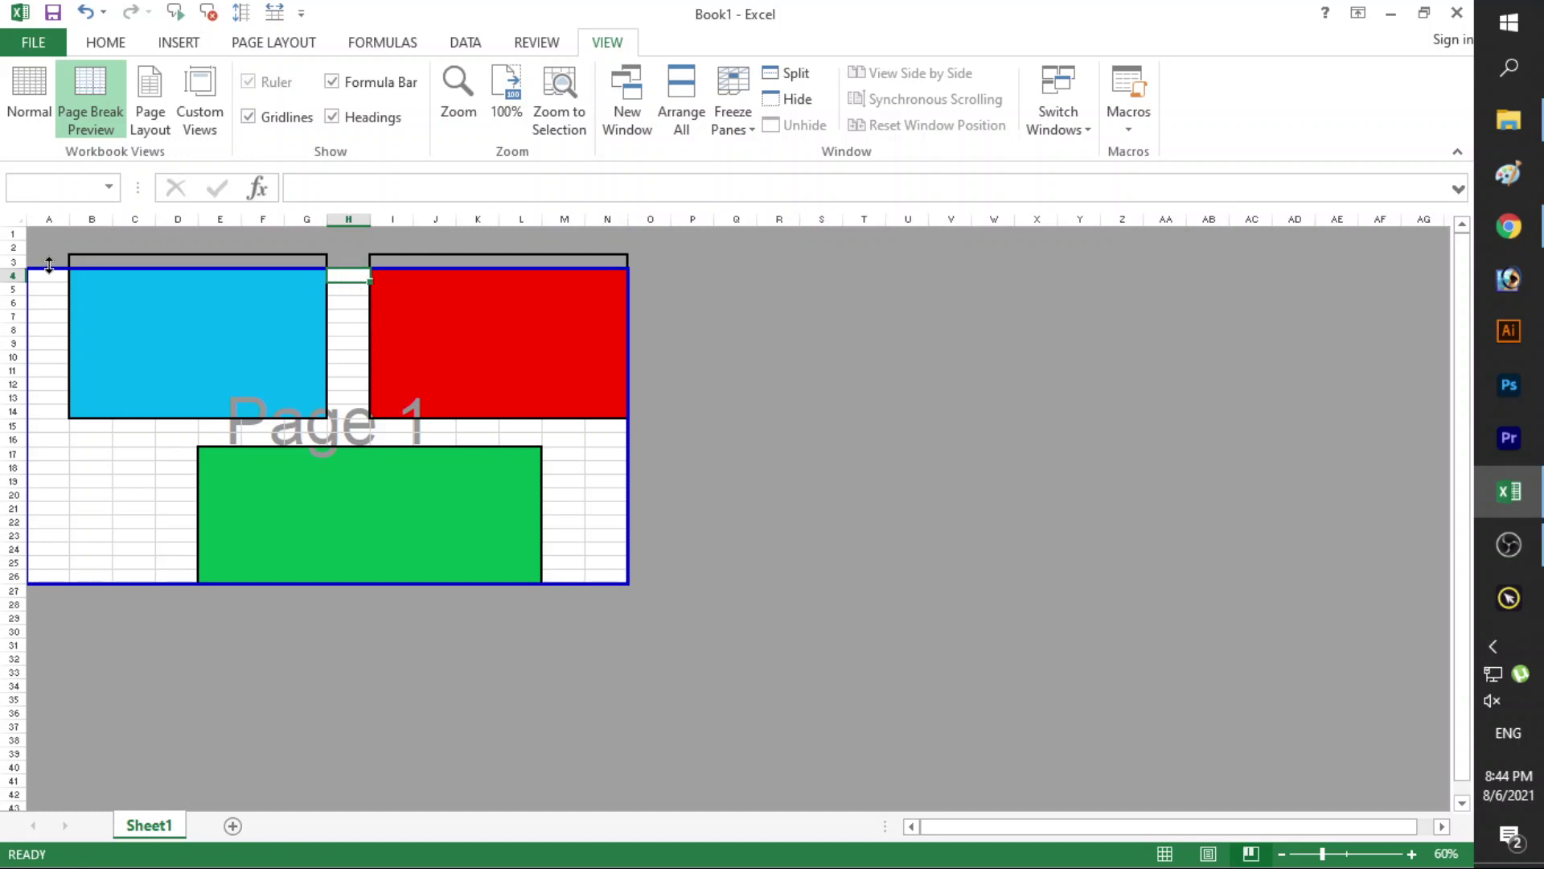
drag(49, 266, 50, 253)
click(431, 410)
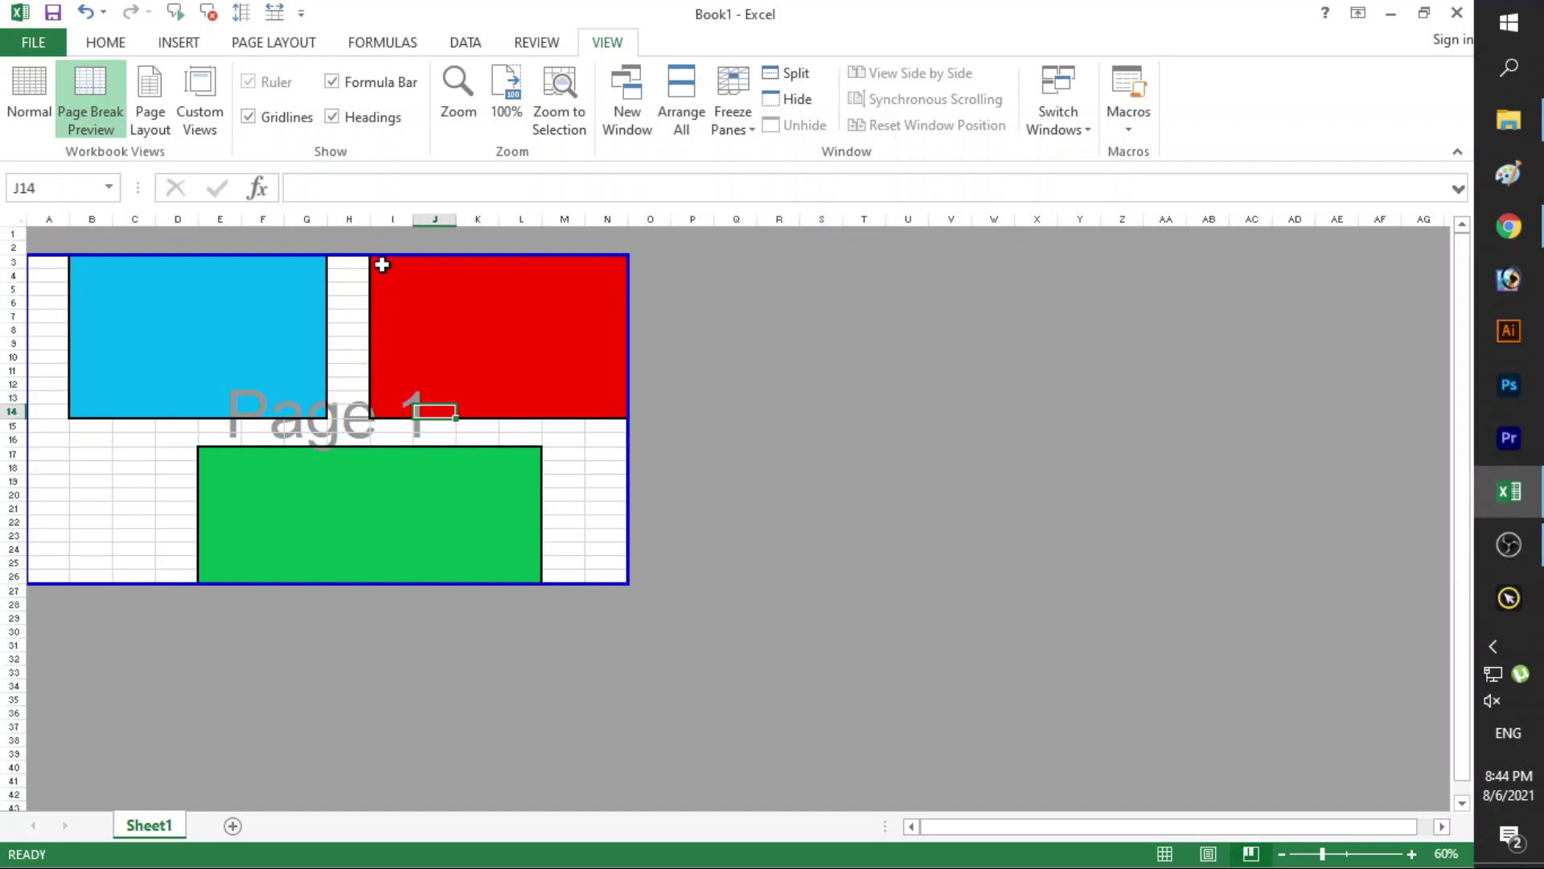
Select the cells behind the red rectangle, checking them in Normal view before returning to Page Break Preview.
drag(379, 260, 624, 412)
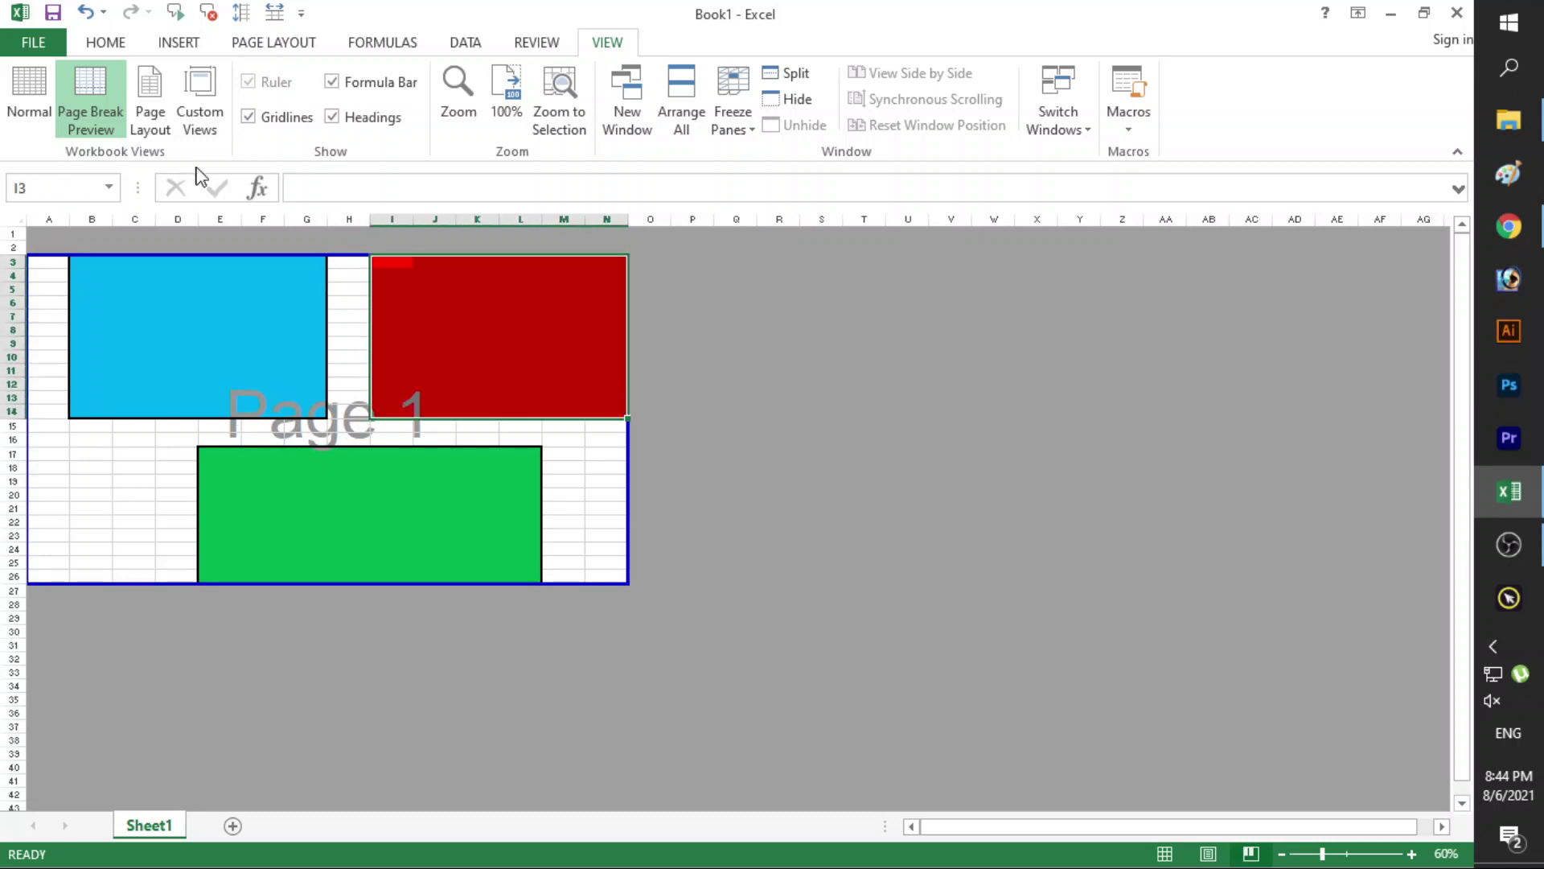
click(605, 425)
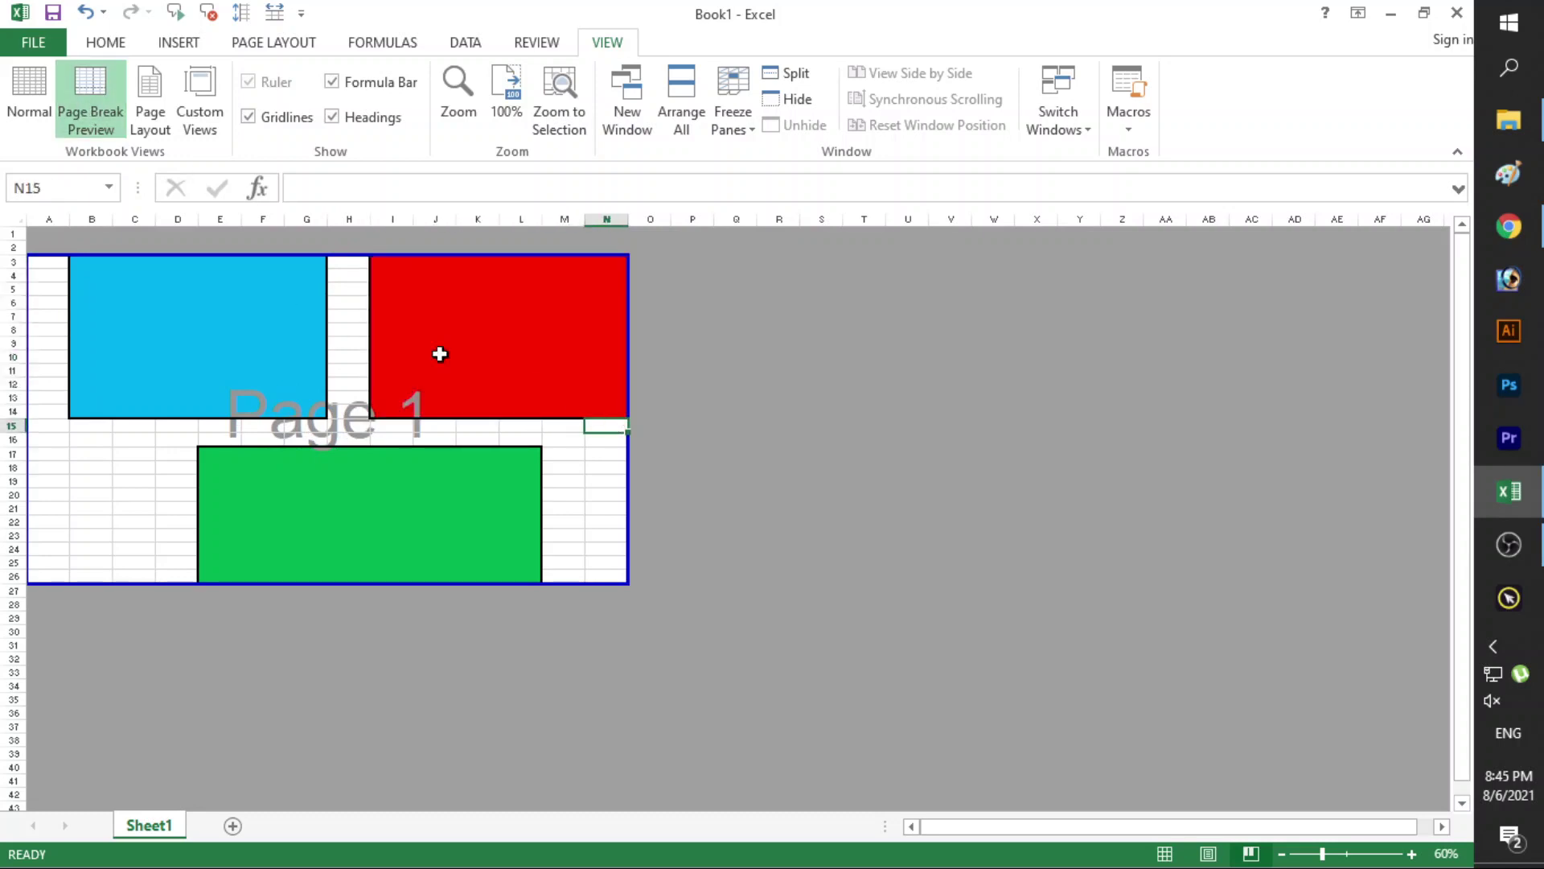
click(44, 77)
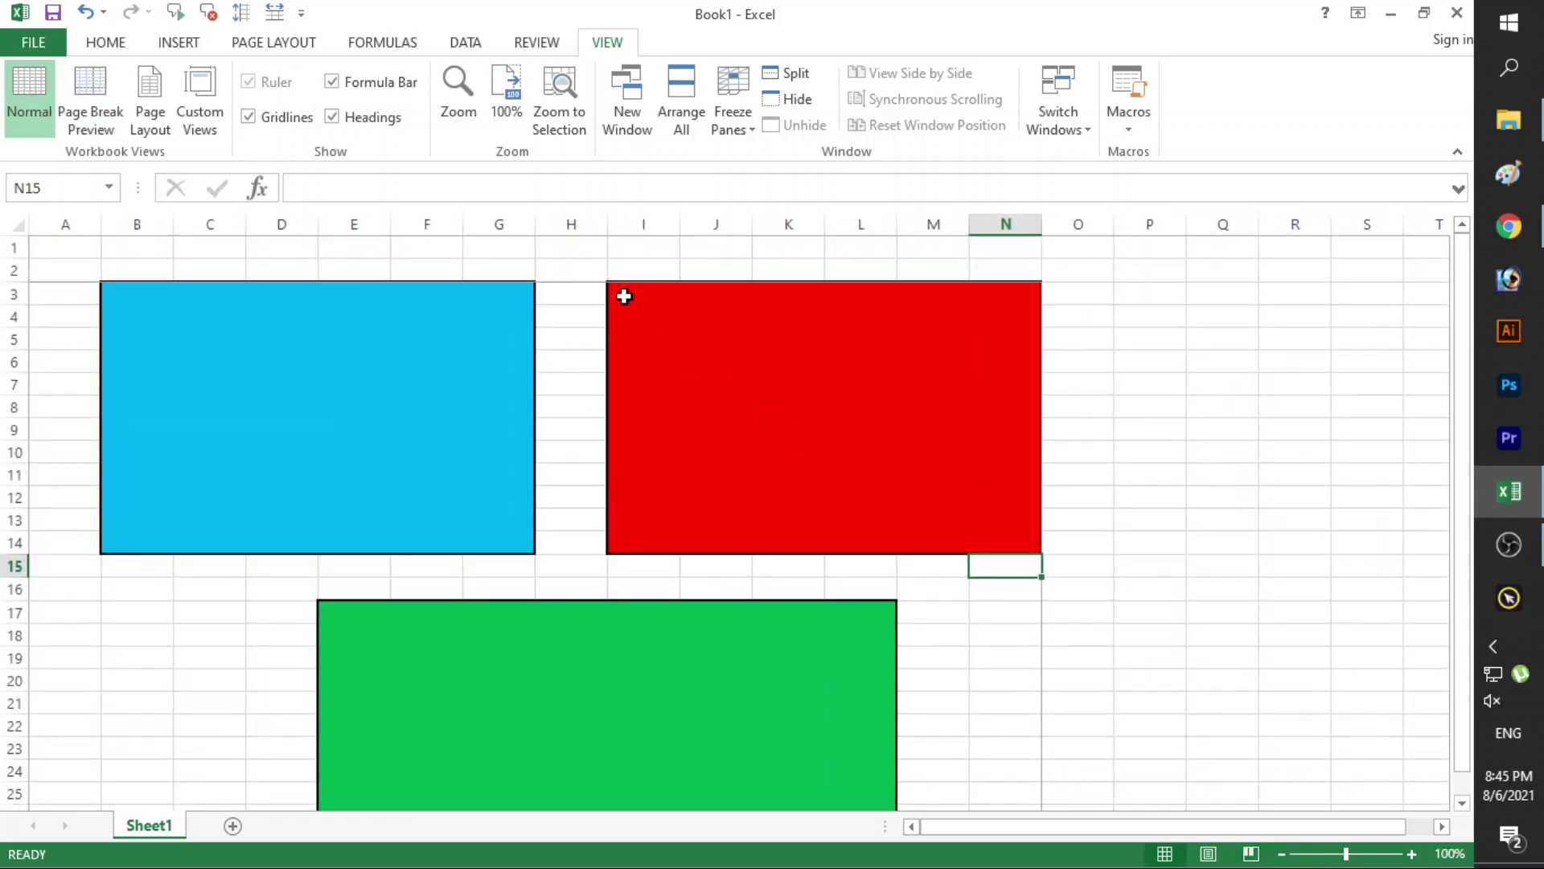
drag(624, 296, 1011, 542)
click(113, 88)
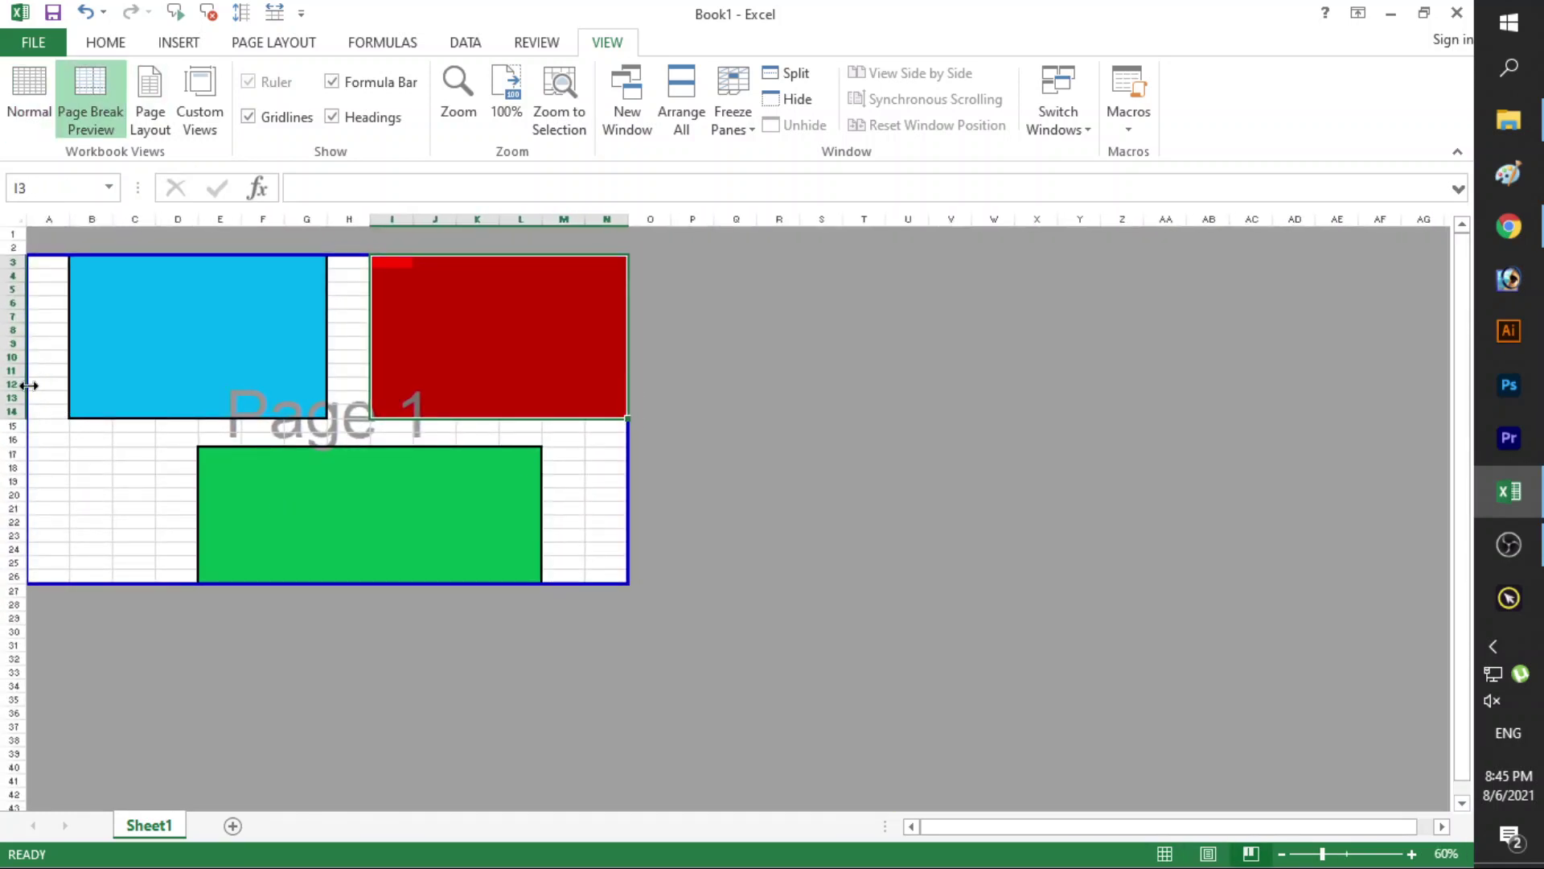
Stretch the print area to A2:O27 by dragging its left, bottom, right and top edges.
drag(29, 385, 69, 385)
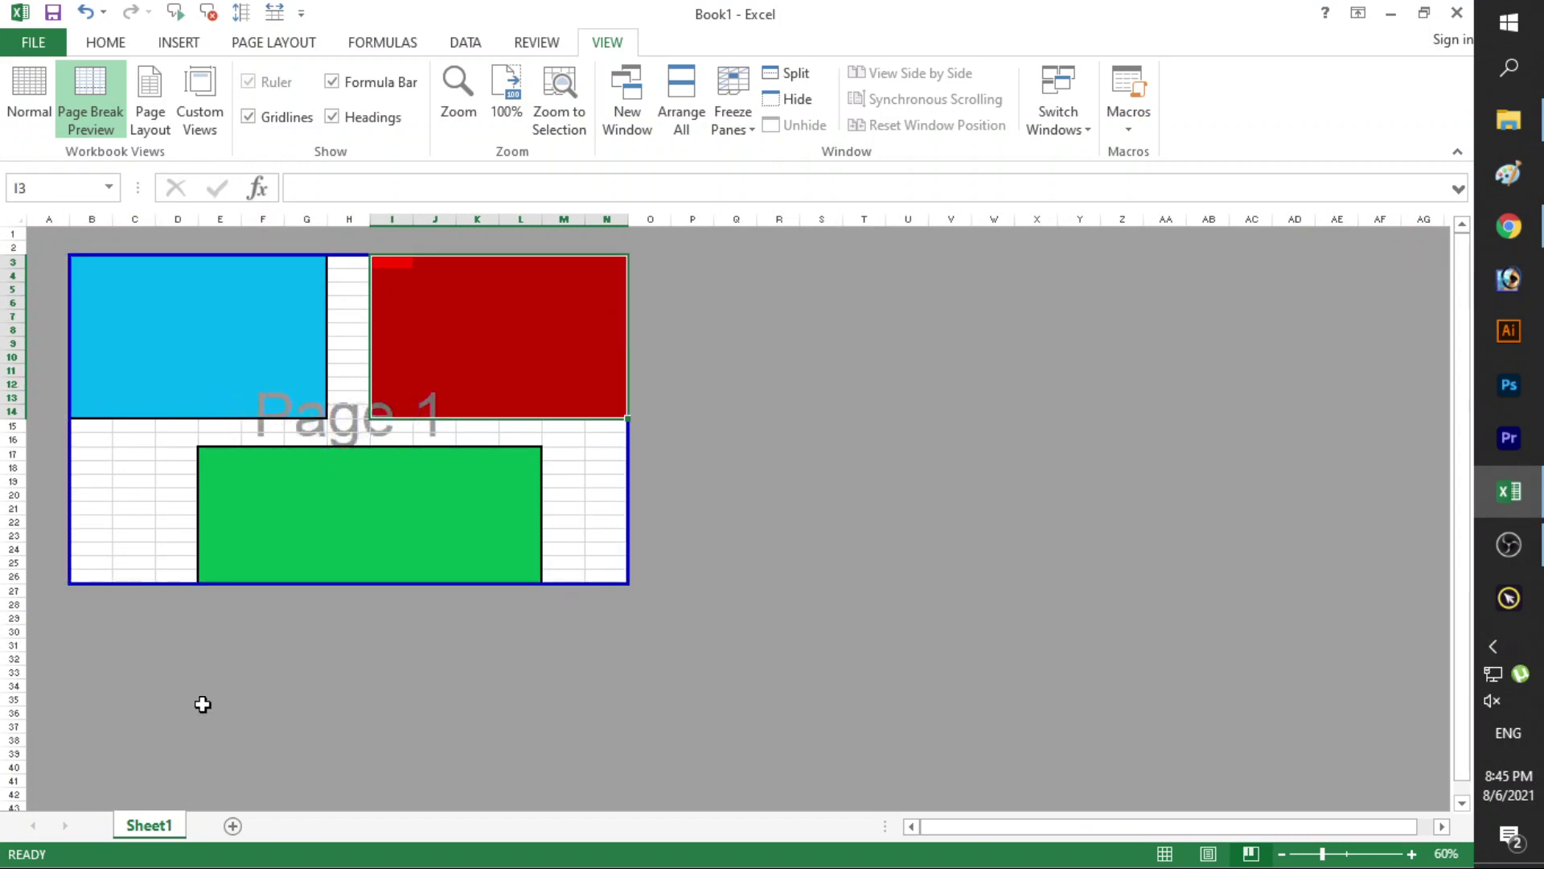
click(202, 704)
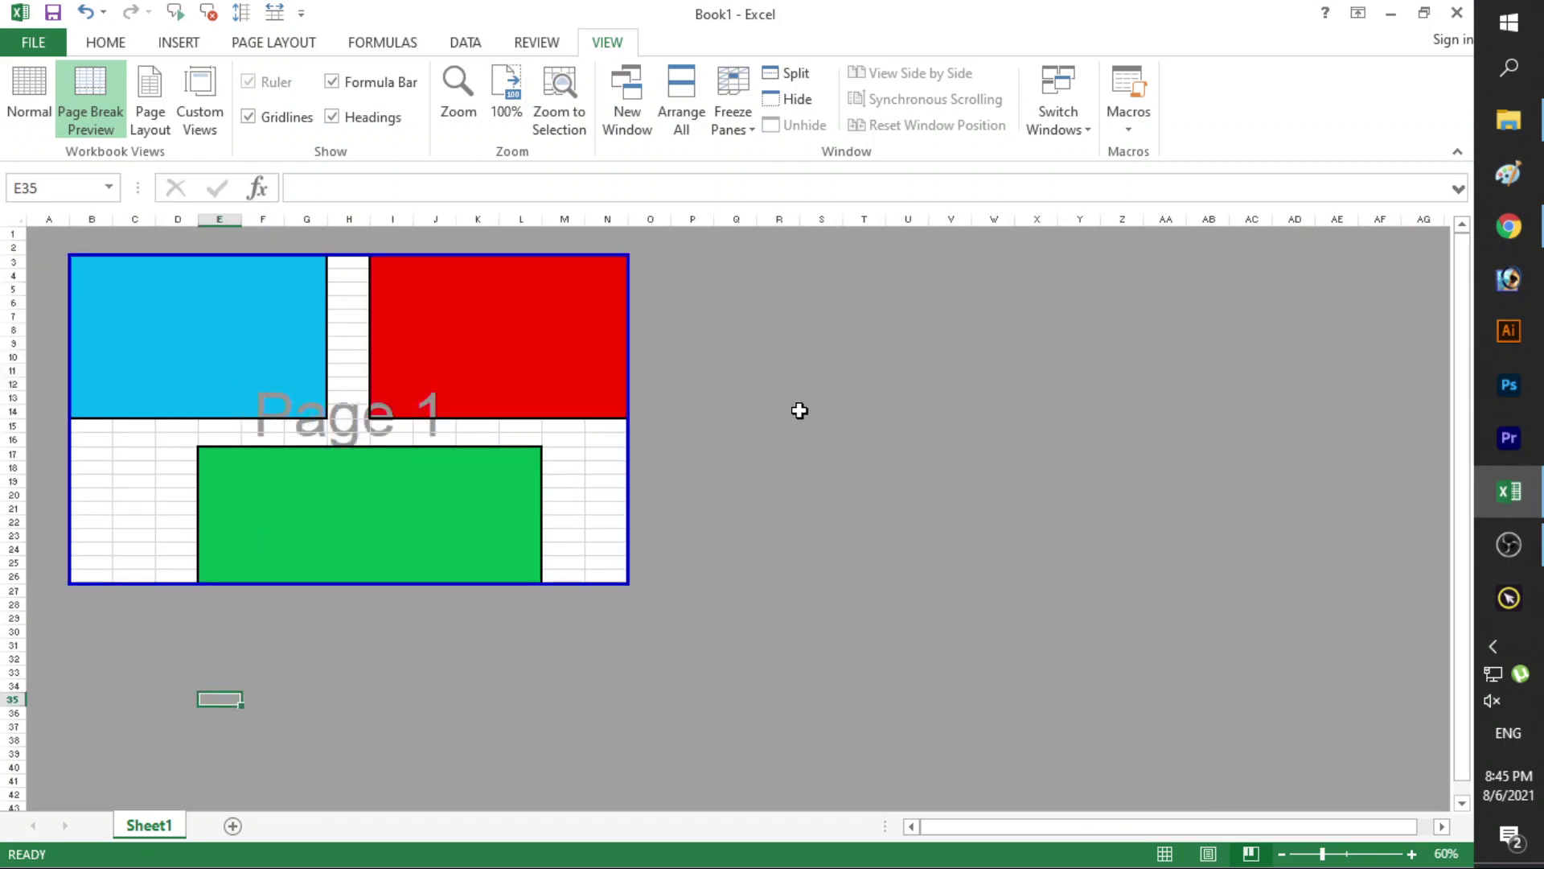
drag(431, 585, 431, 596)
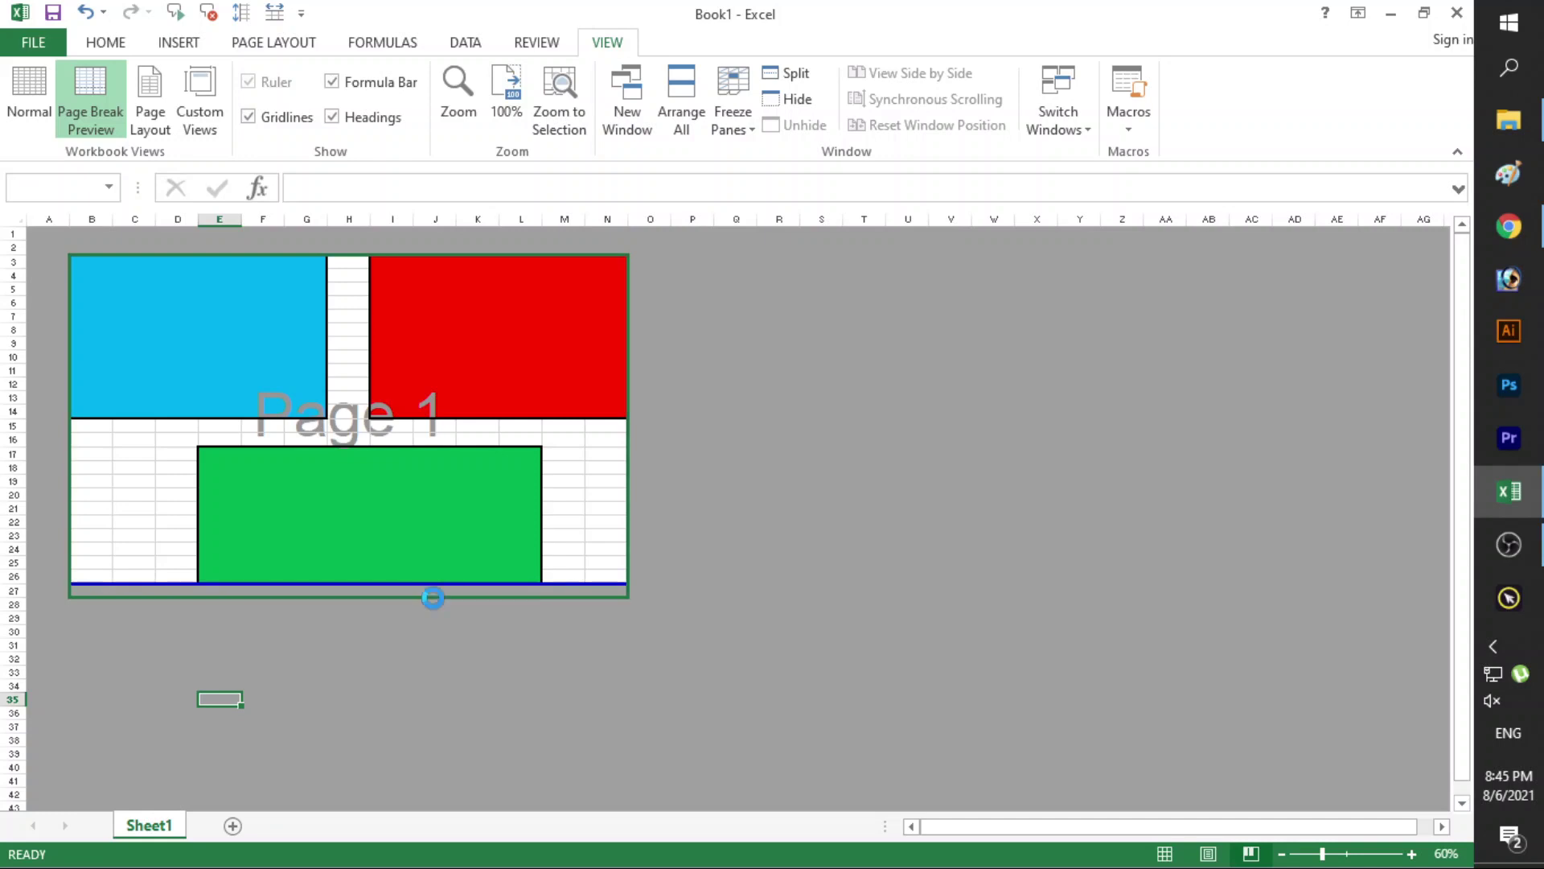
drag(632, 470, 671, 469)
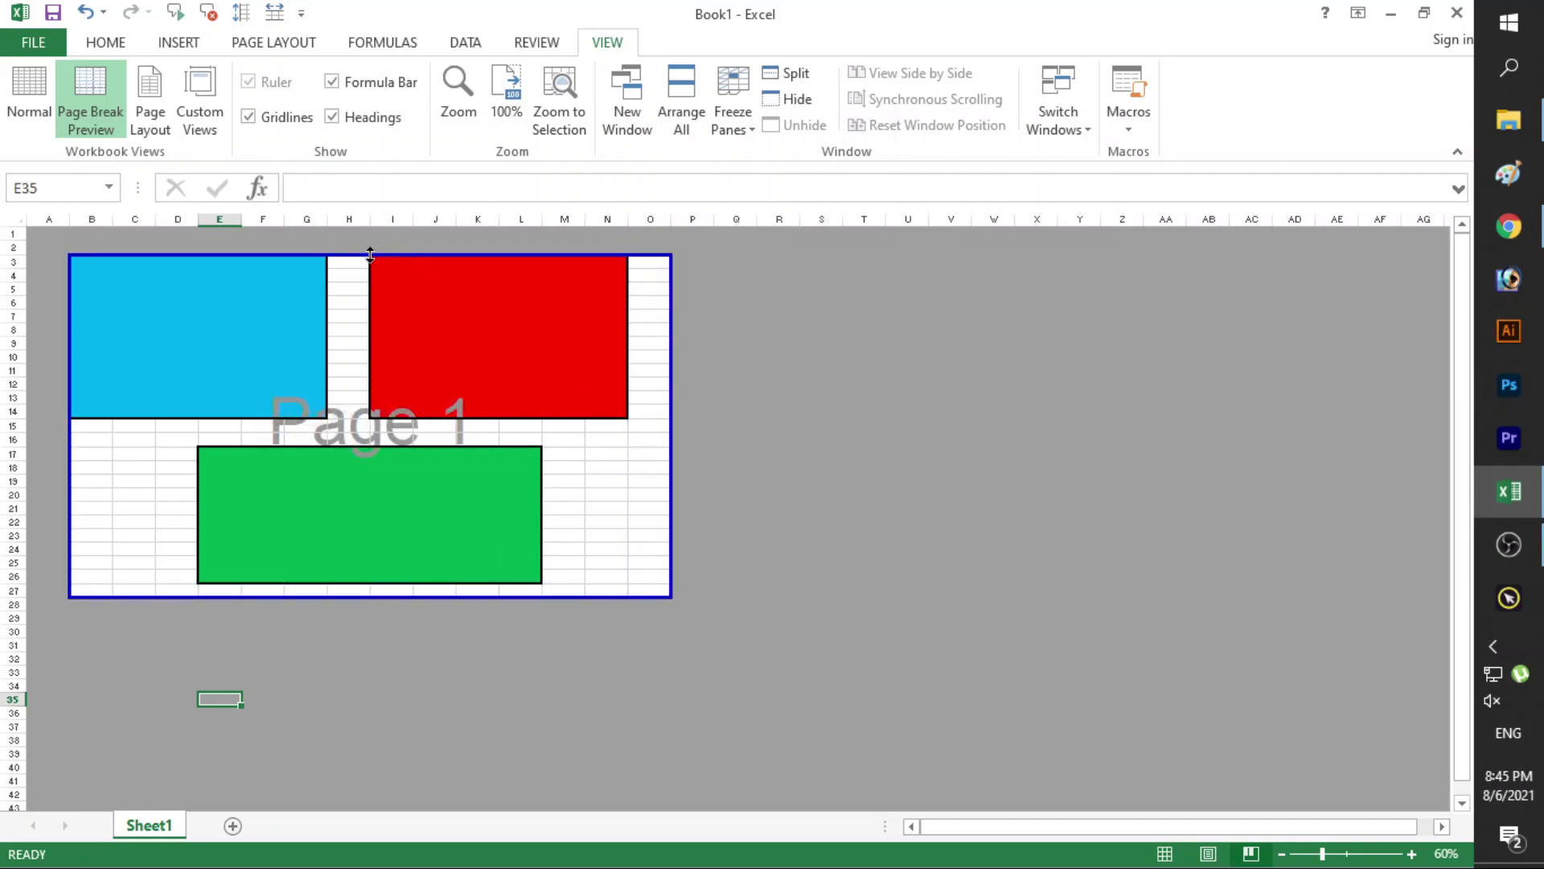
drag(370, 254, 370, 241)
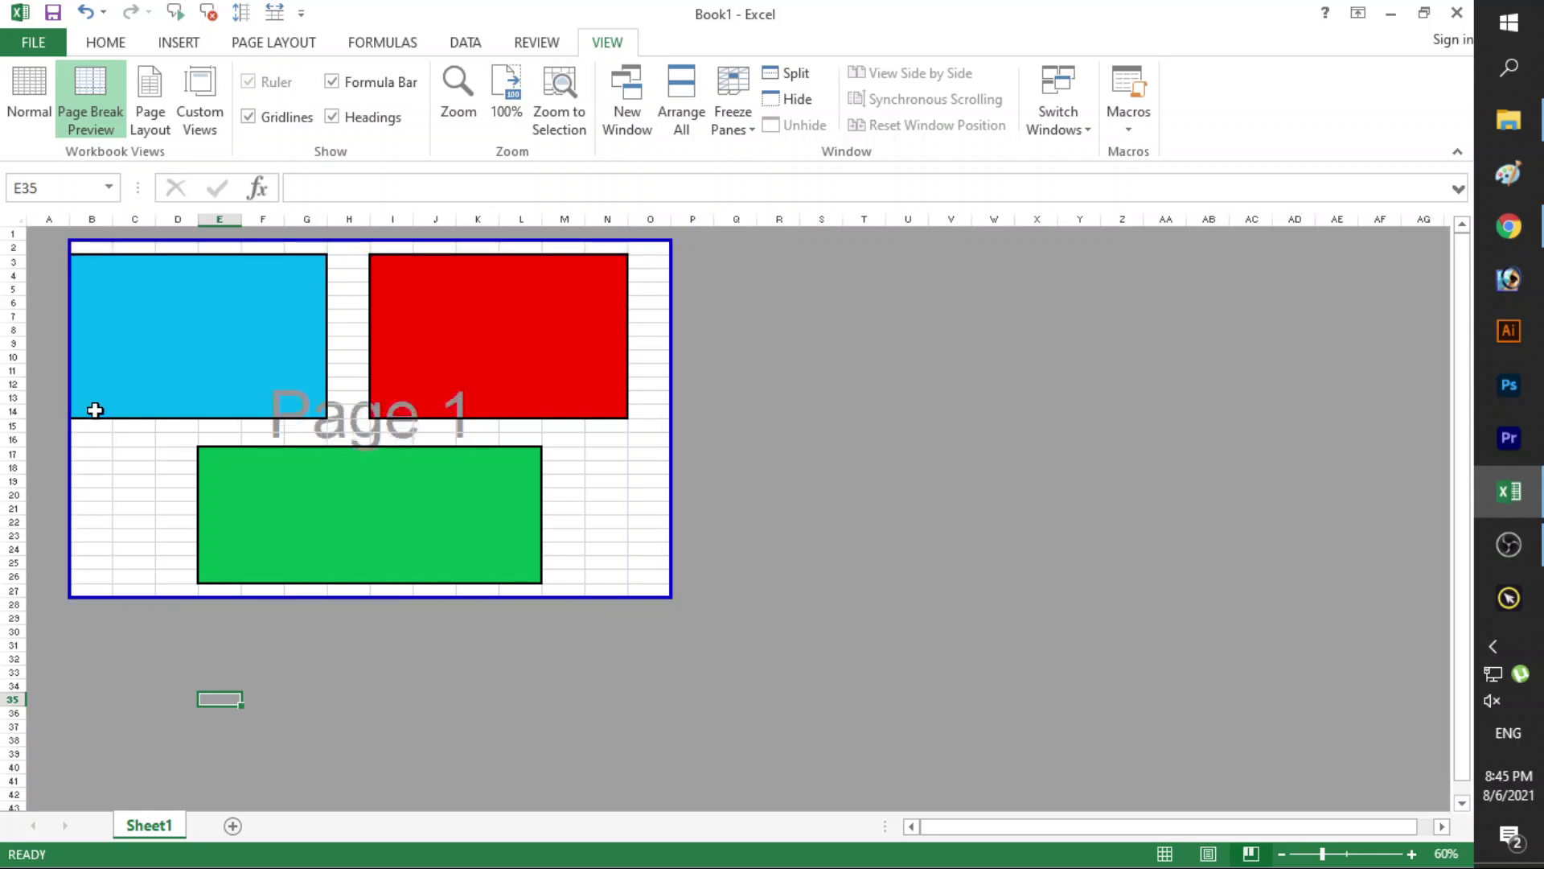
drag(68, 441, 32, 443)
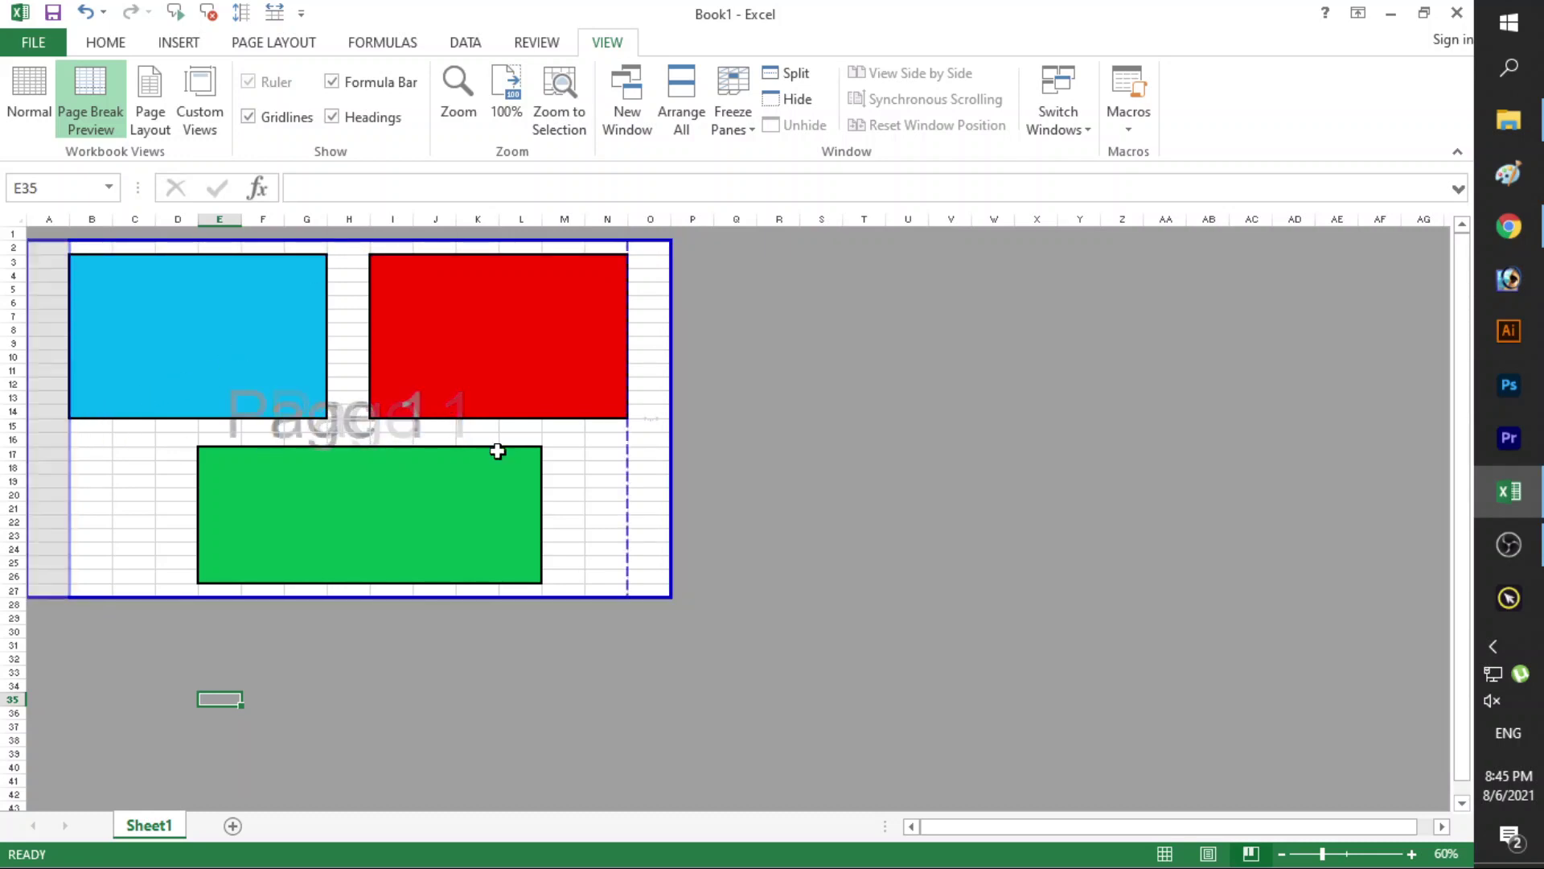
click(948, 456)
drag(759, 312, 963, 428)
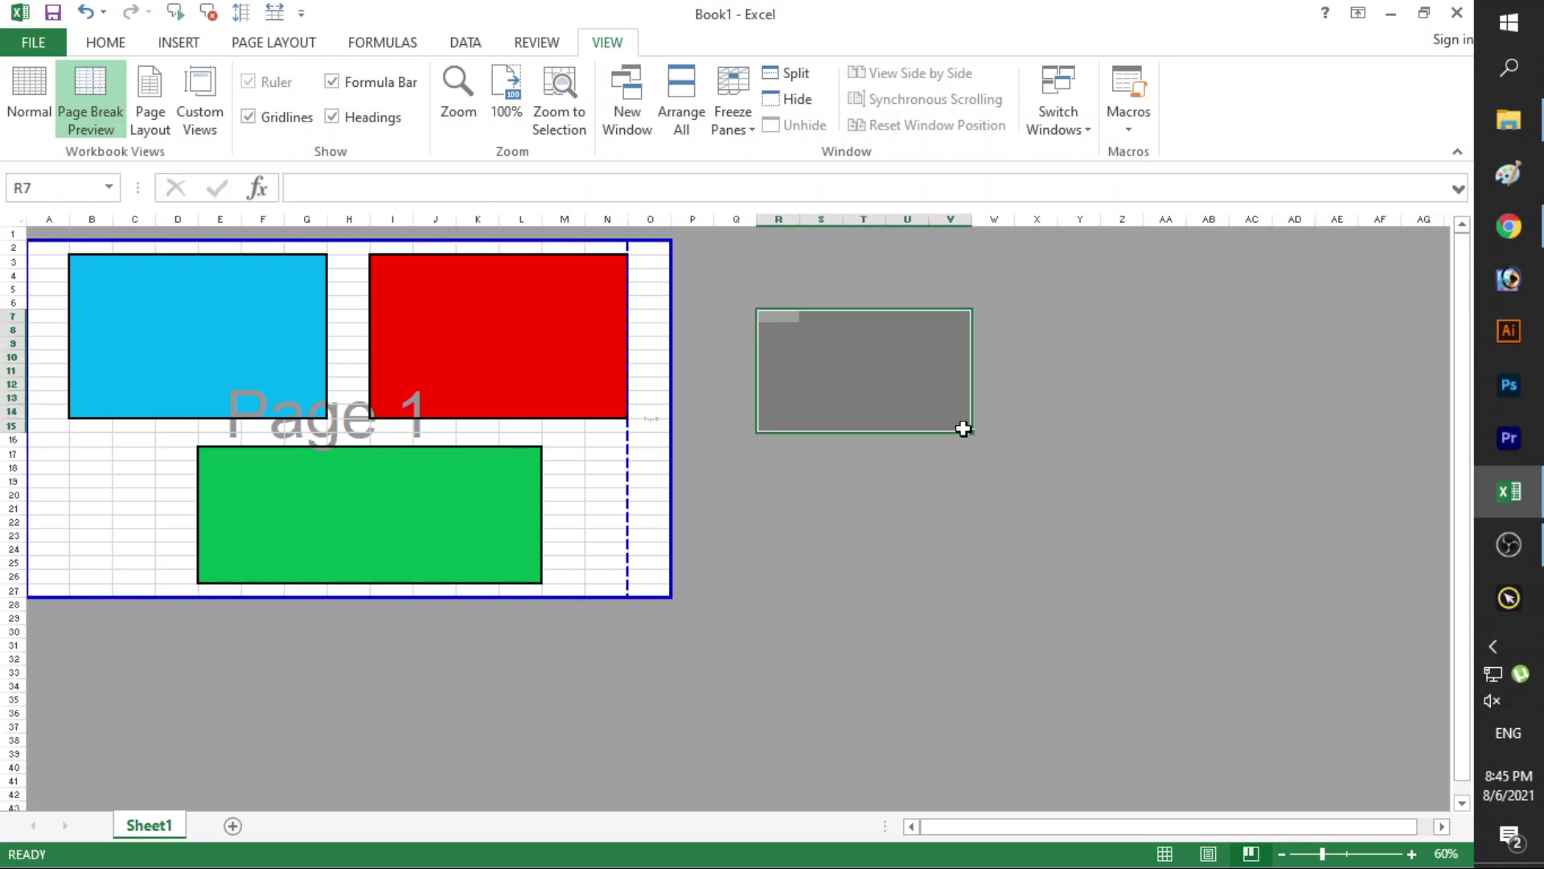
Fill R7:V15 inside the empty rectangle with Yellow and widen the print area to column W.
click(127, 45)
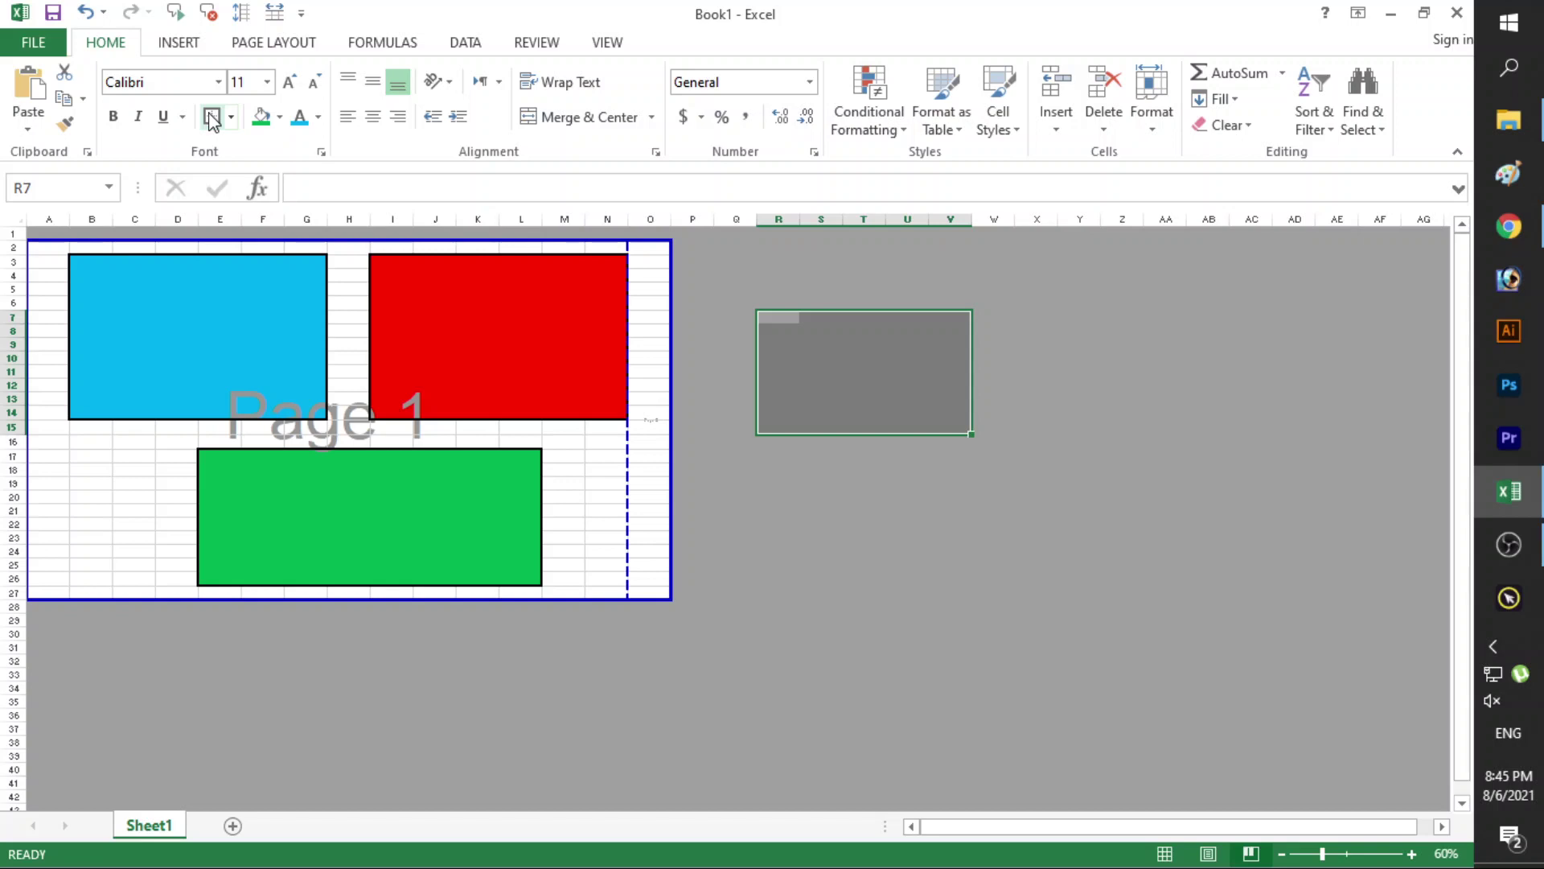
click(911, 355)
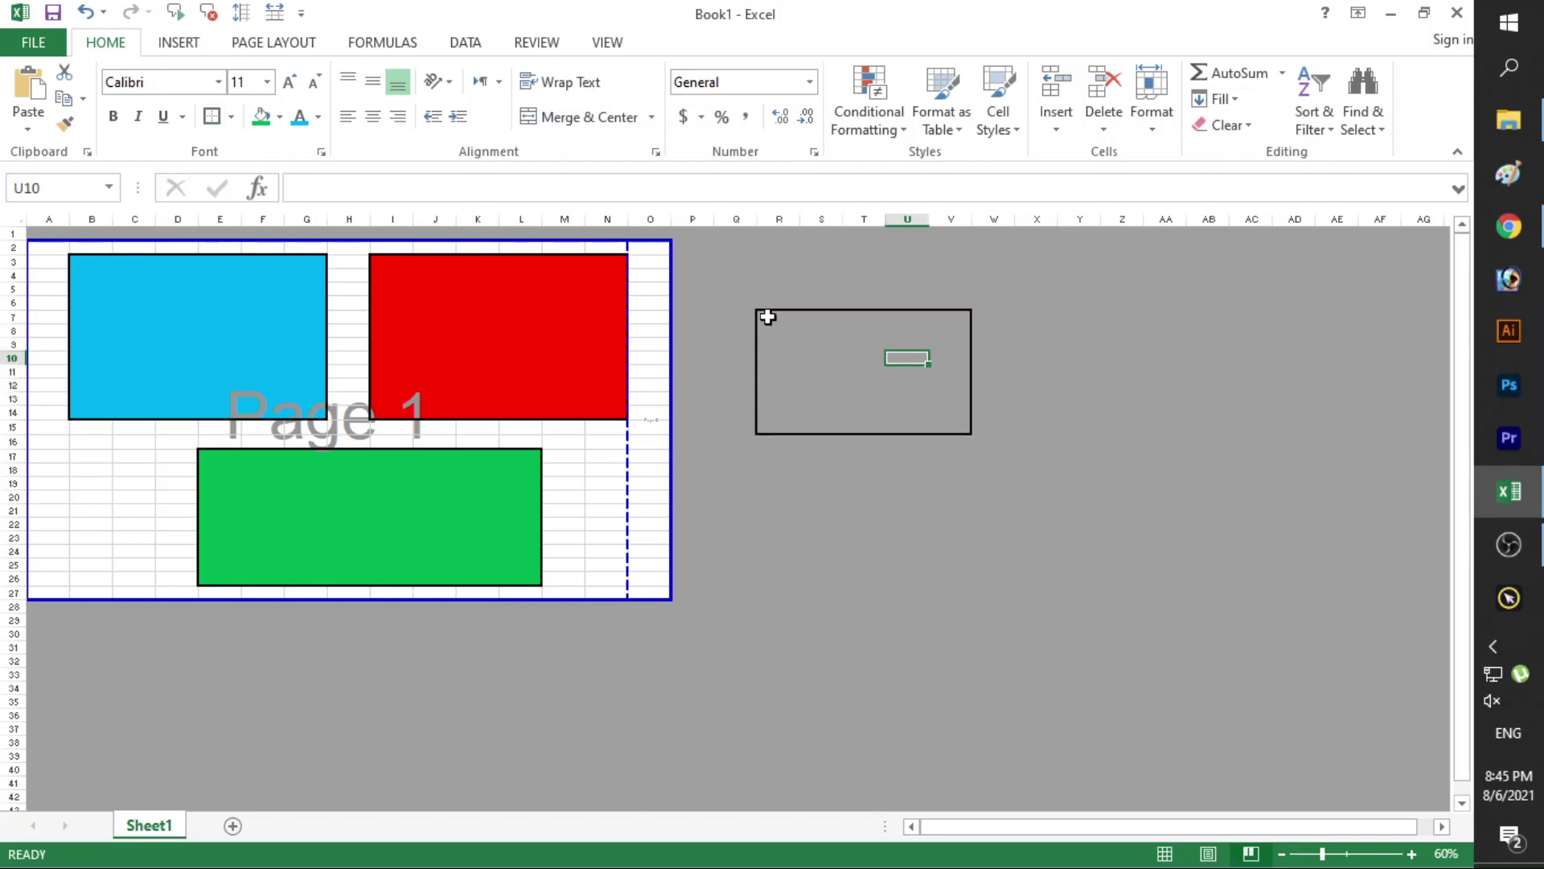
mouse_move(765, 317)
mouse_down()
mouse_move(942, 388)
mouse_move(954, 430)
mouse_up()
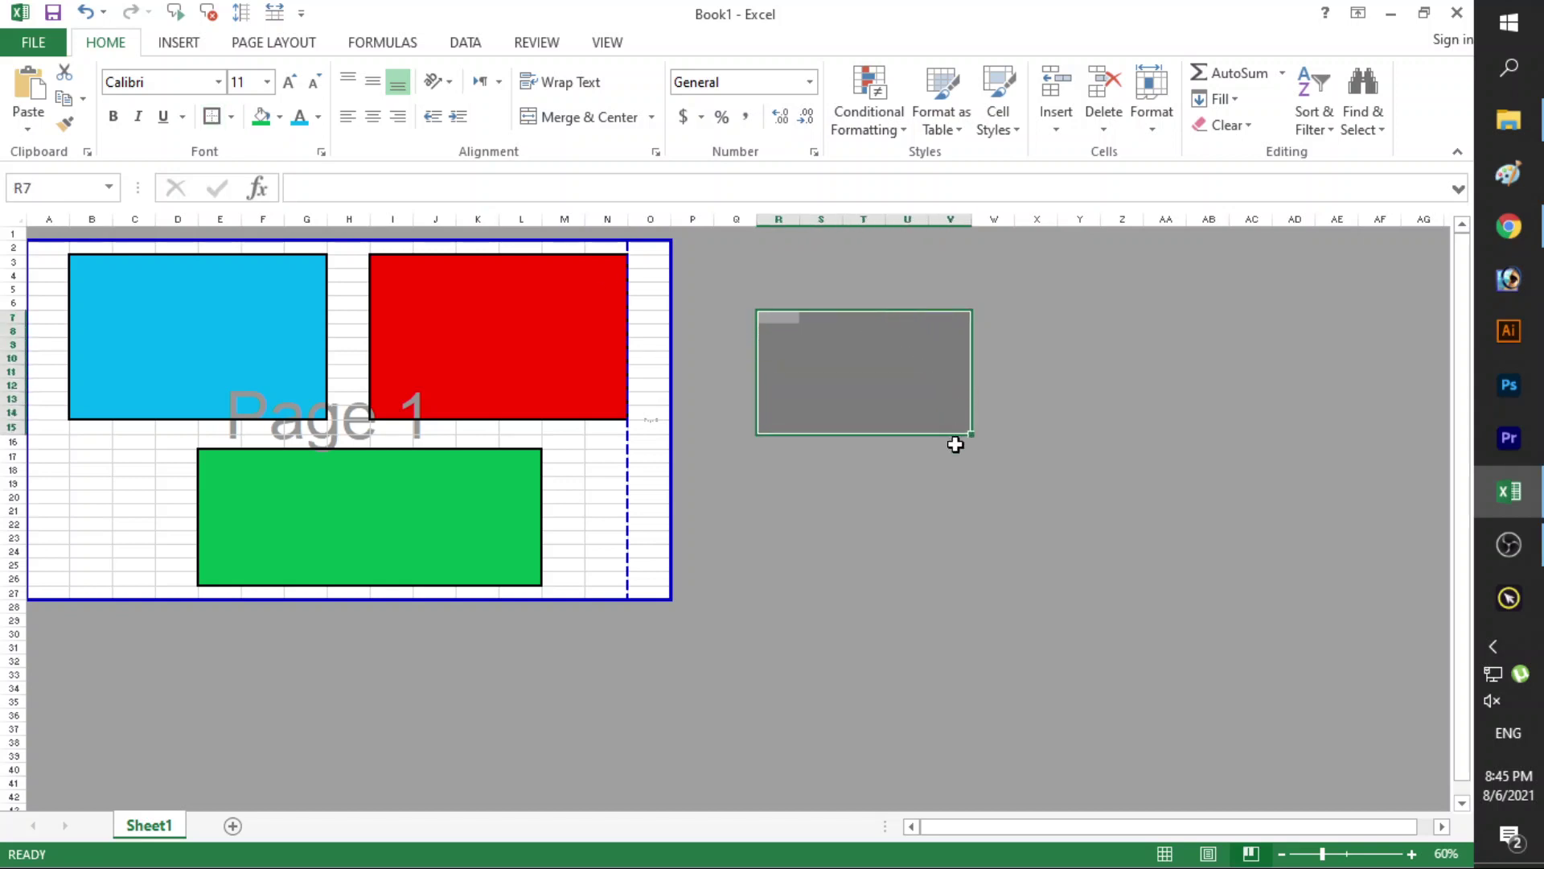
click(280, 119)
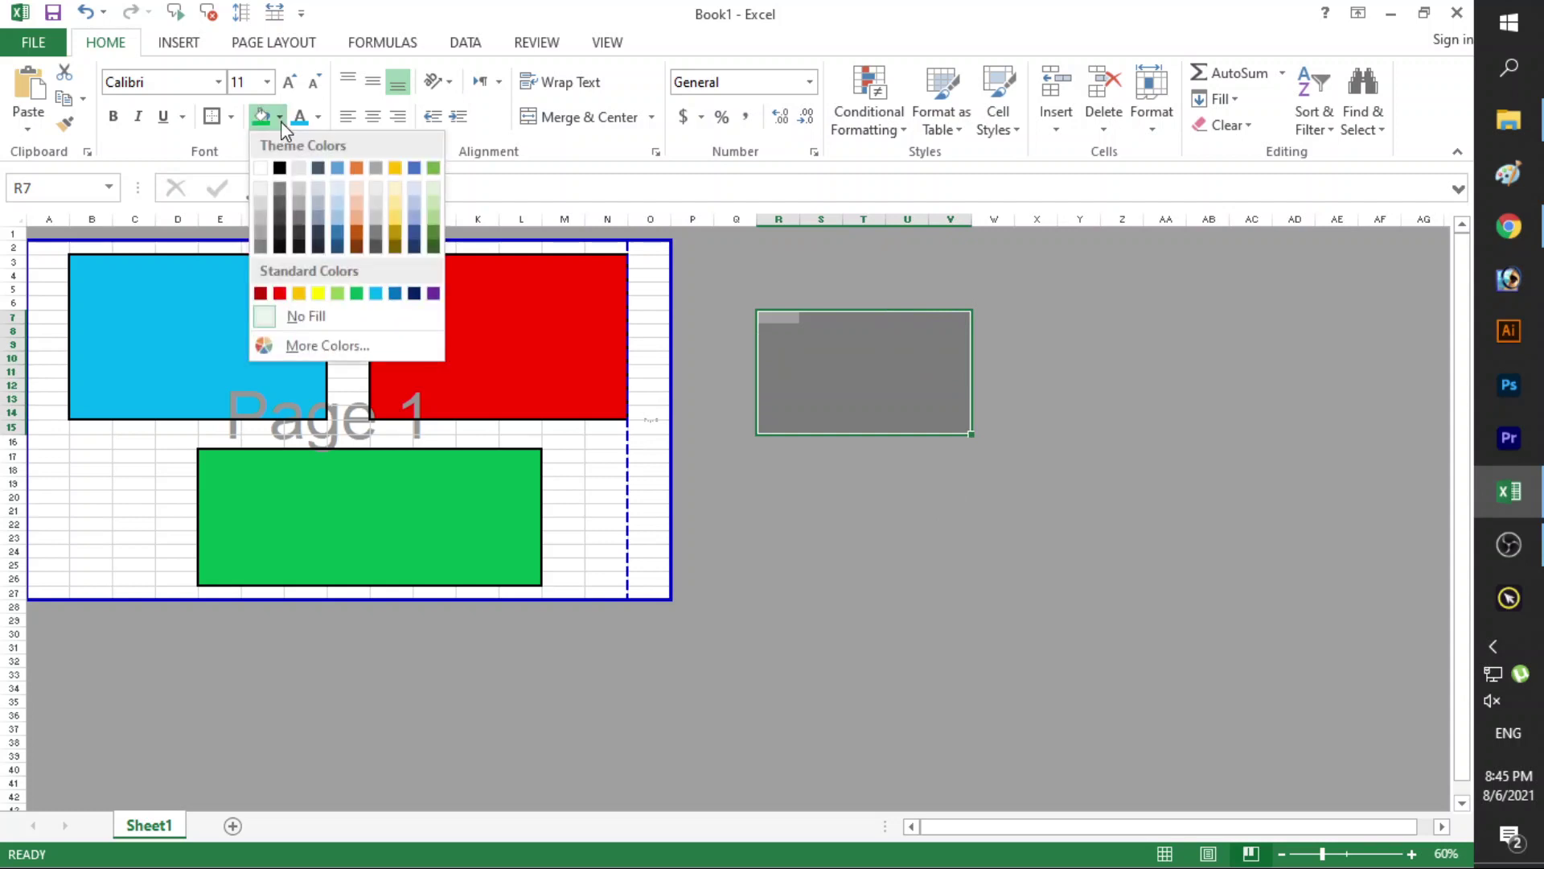
click(321, 295)
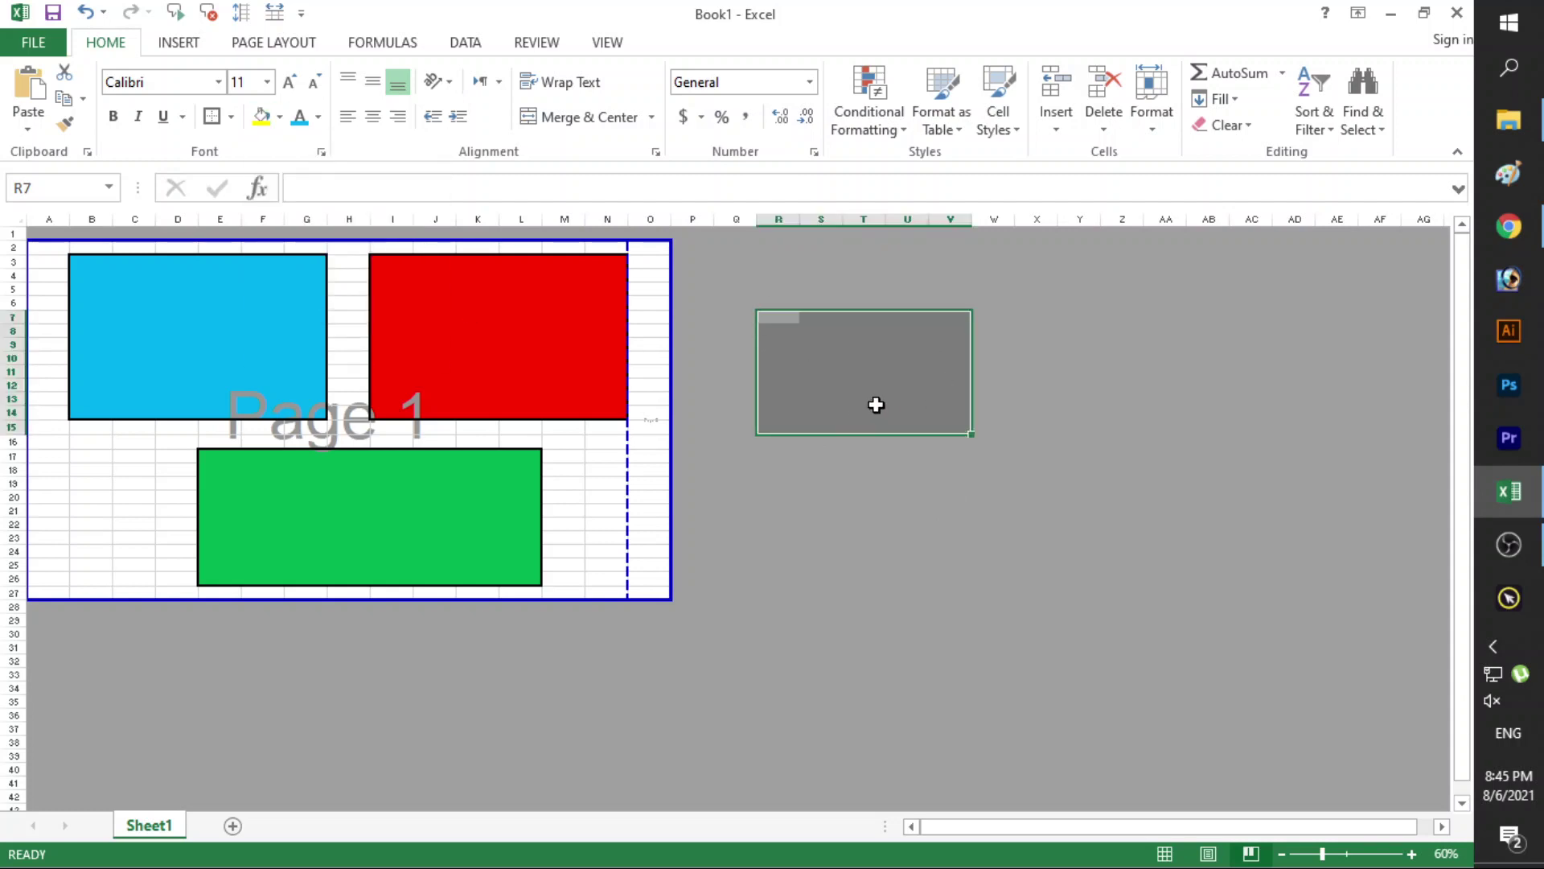
click(668, 479)
drag(668, 479, 1015, 476)
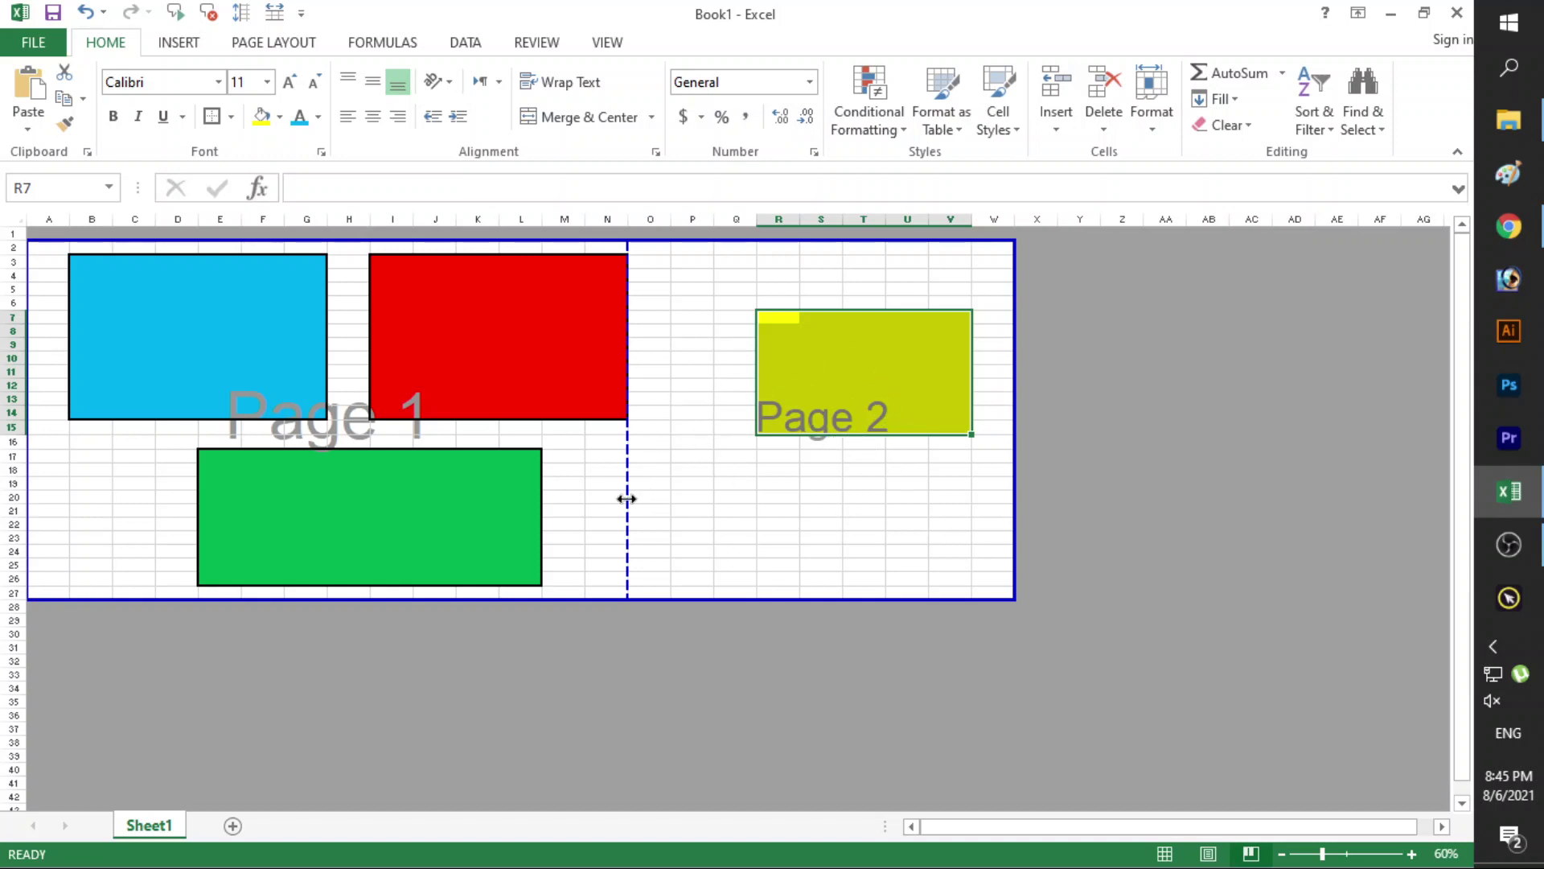
Drag the page break and the print area's right edge past column V to include the yellow box.
drag(626, 499, 1021, 497)
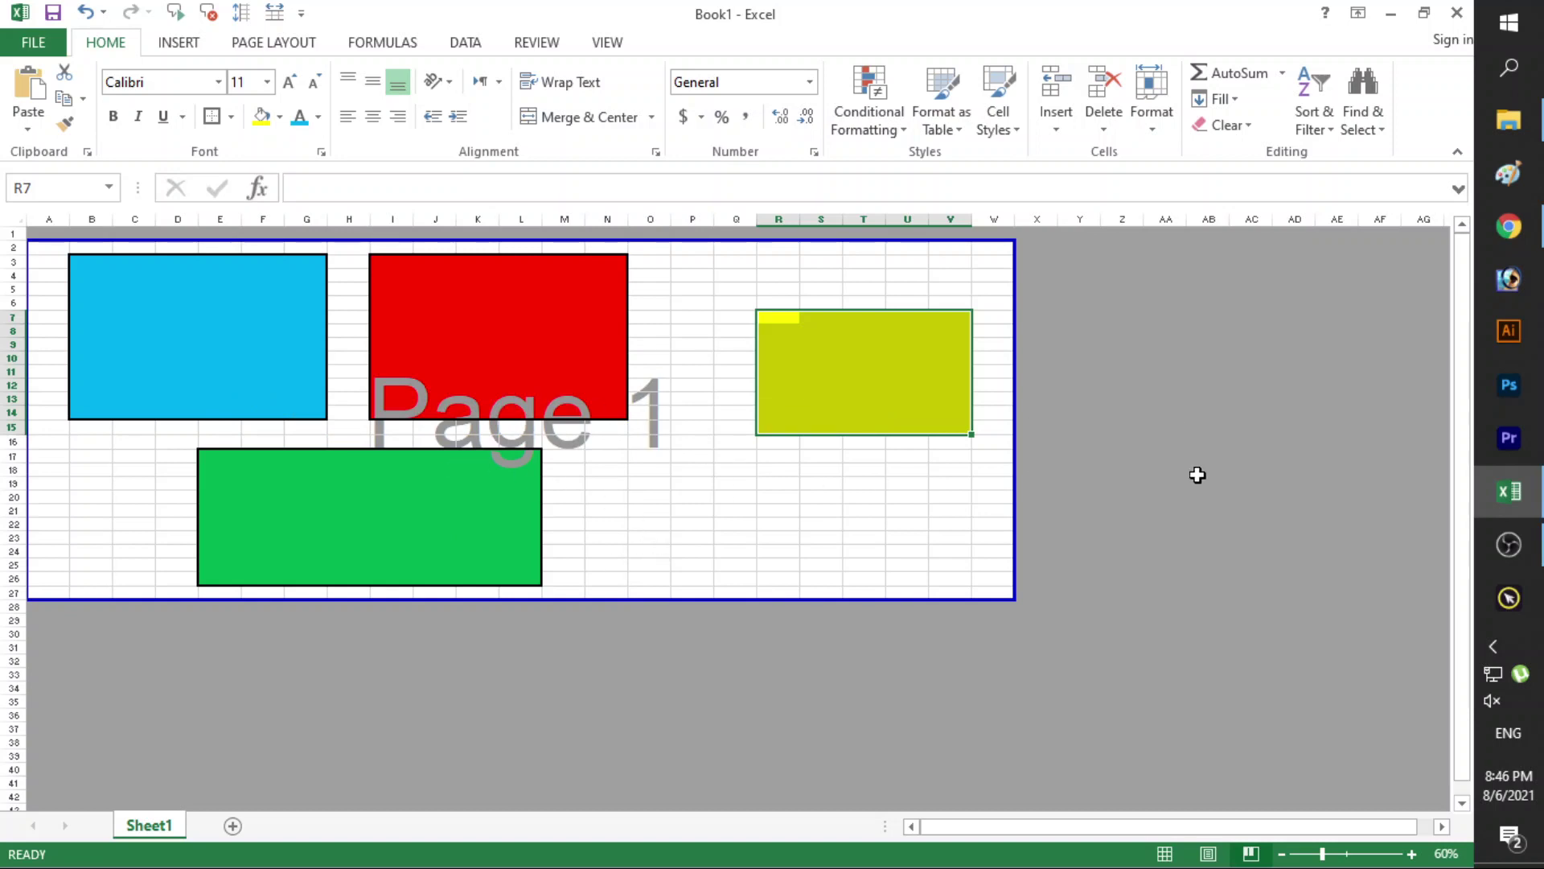
drag(1012, 484, 1351, 487)
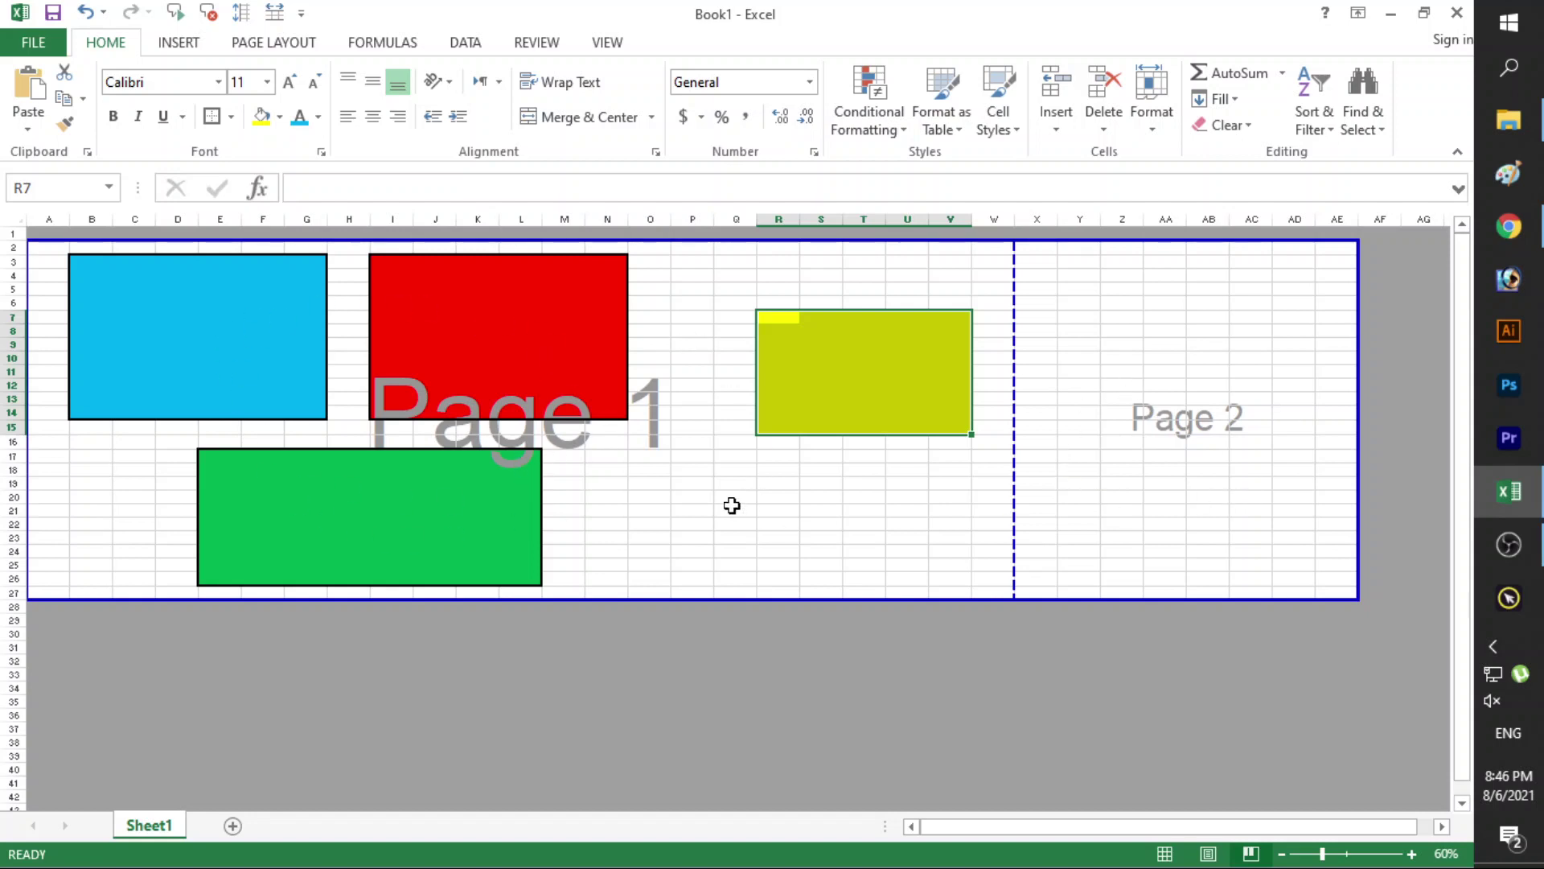
click(784, 482)
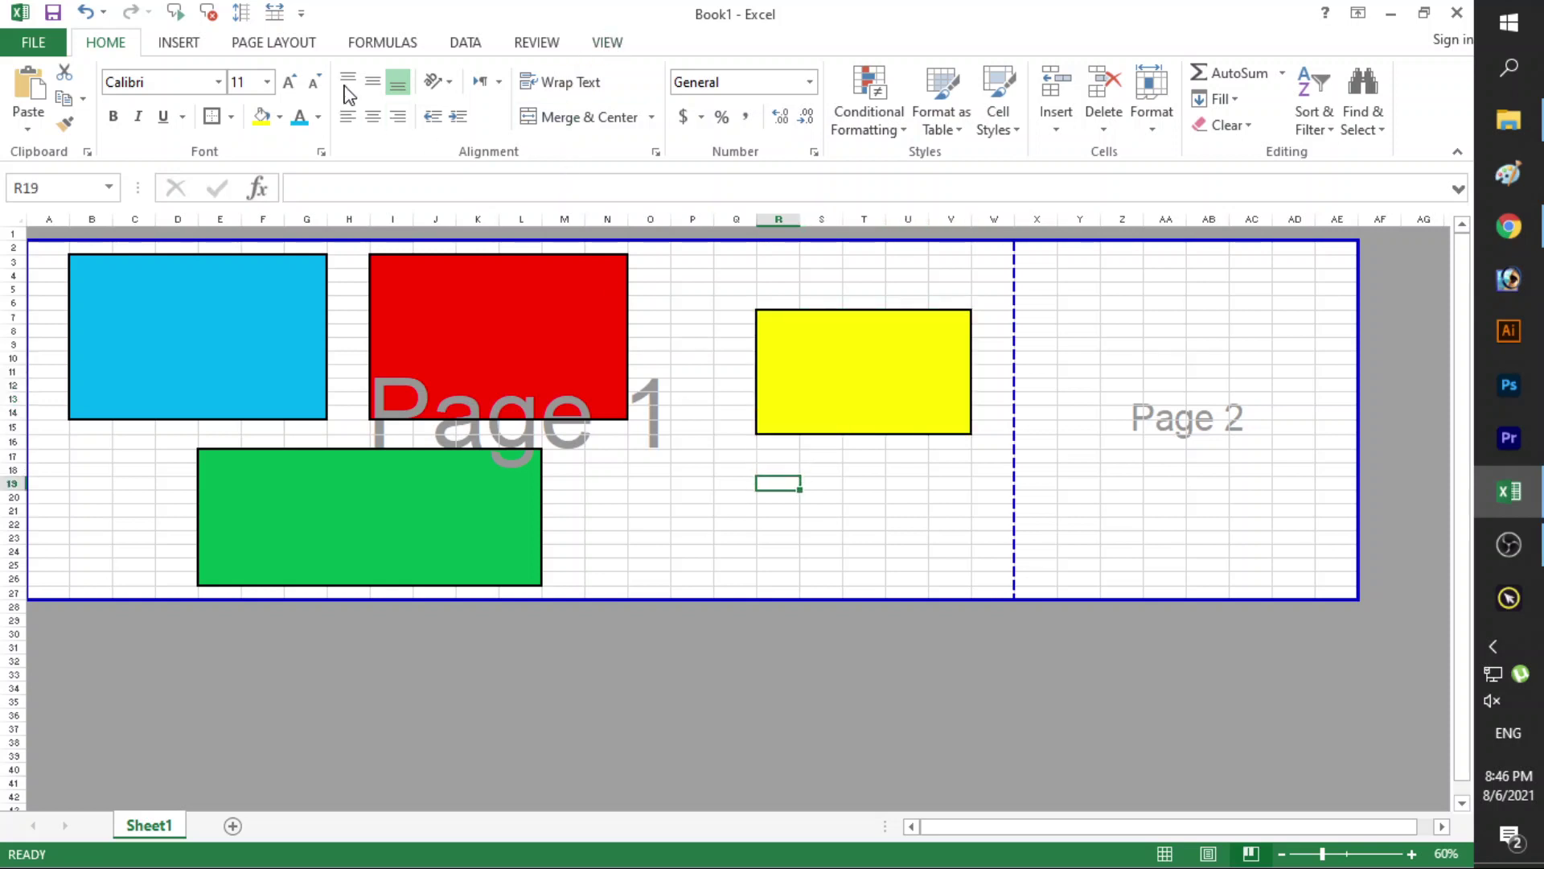
click(607, 42)
Switch to Page Layout view, showing one page holding all four rectangles.
click(30, 89)
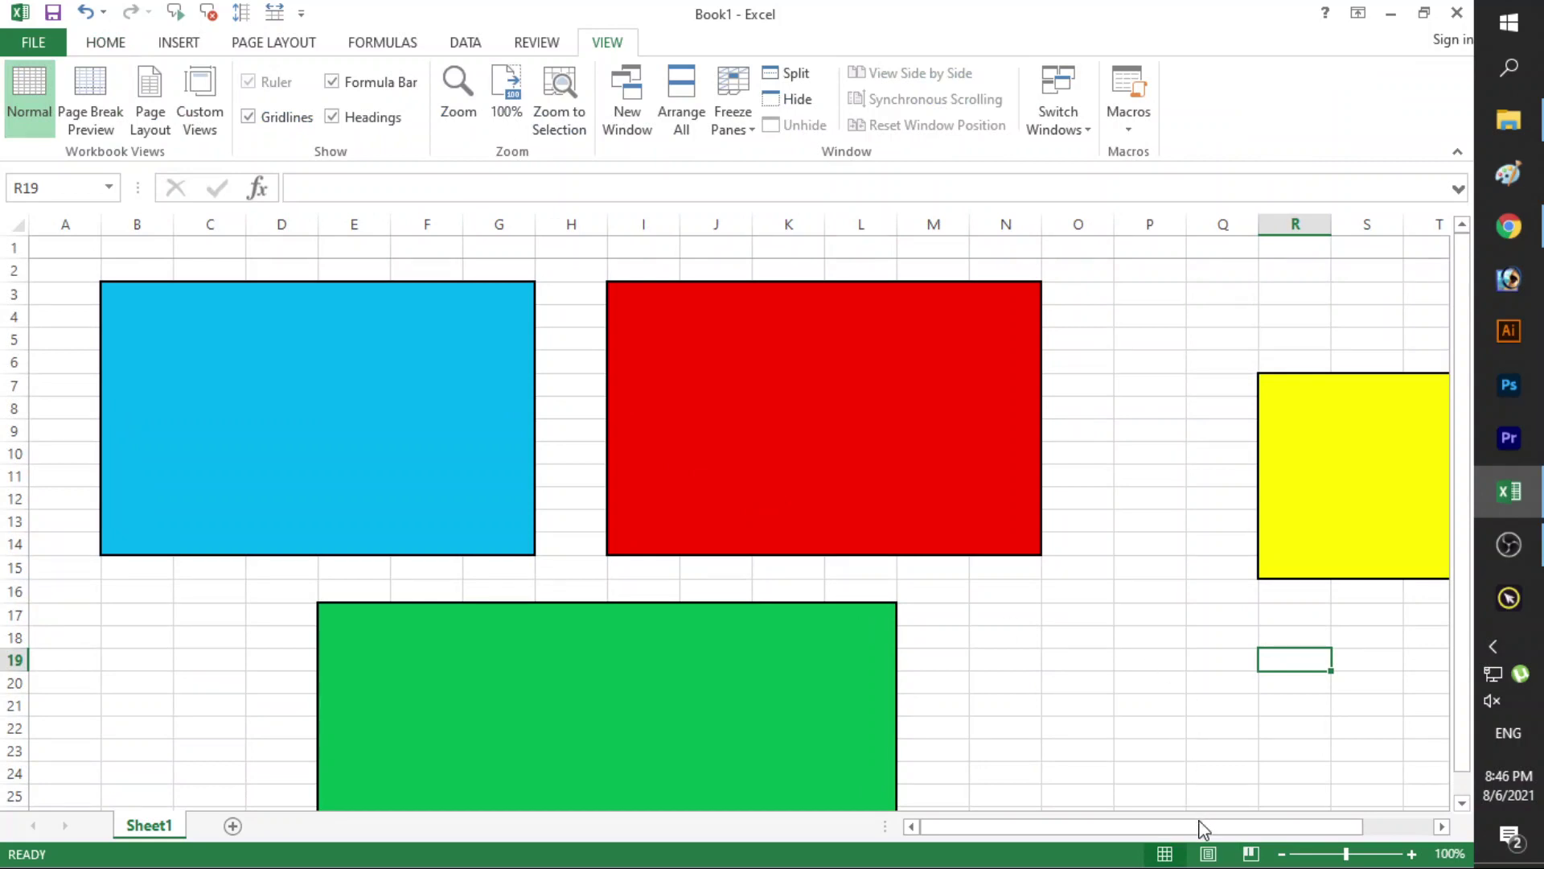
drag(1202, 828, 1226, 828)
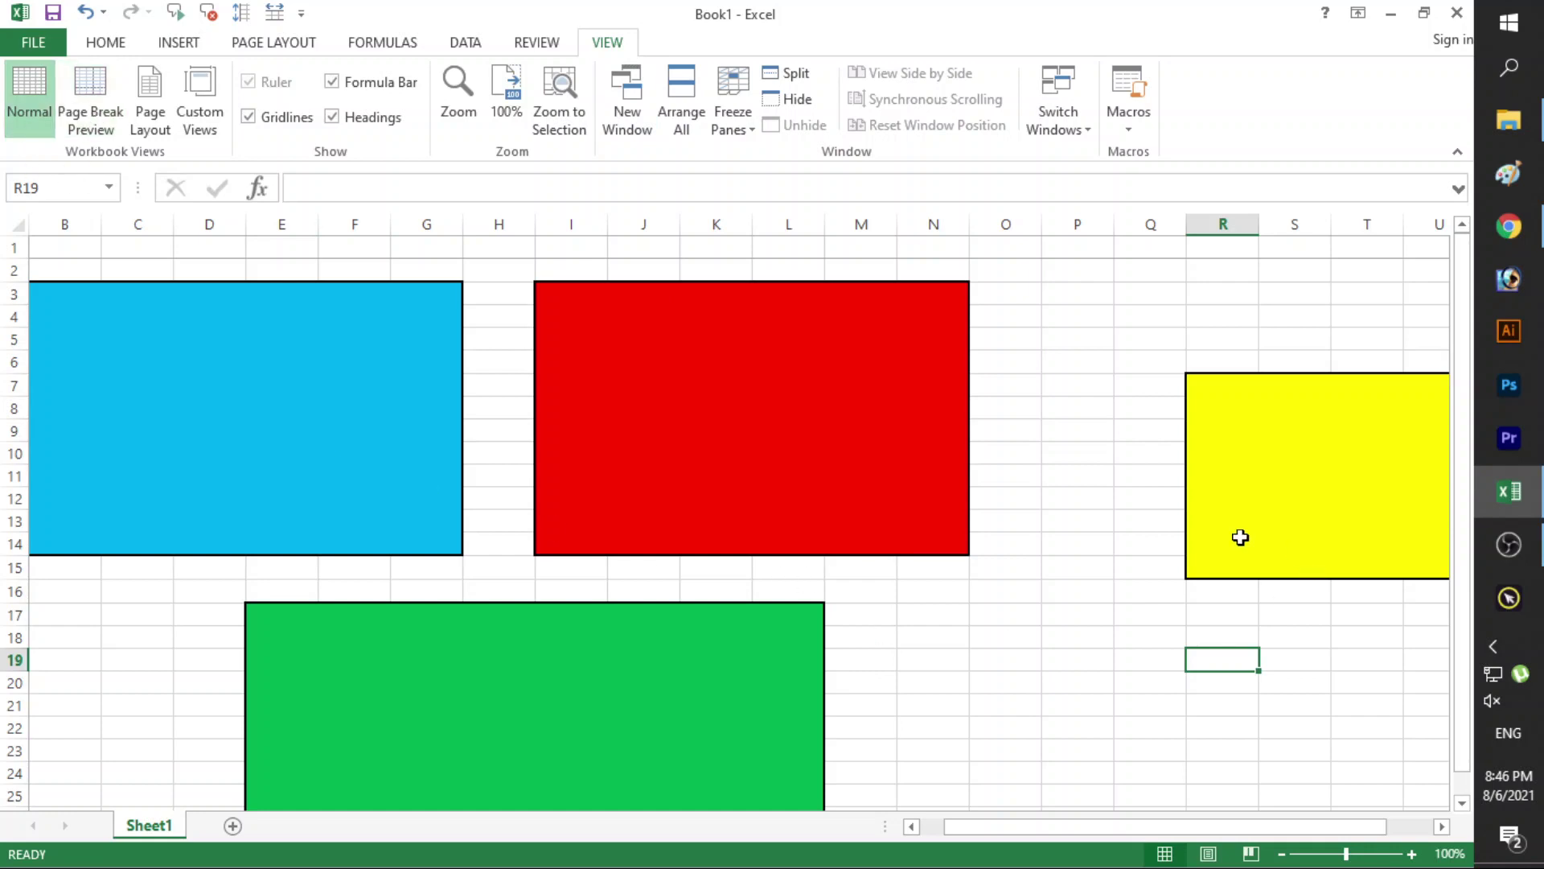
click(150, 113)
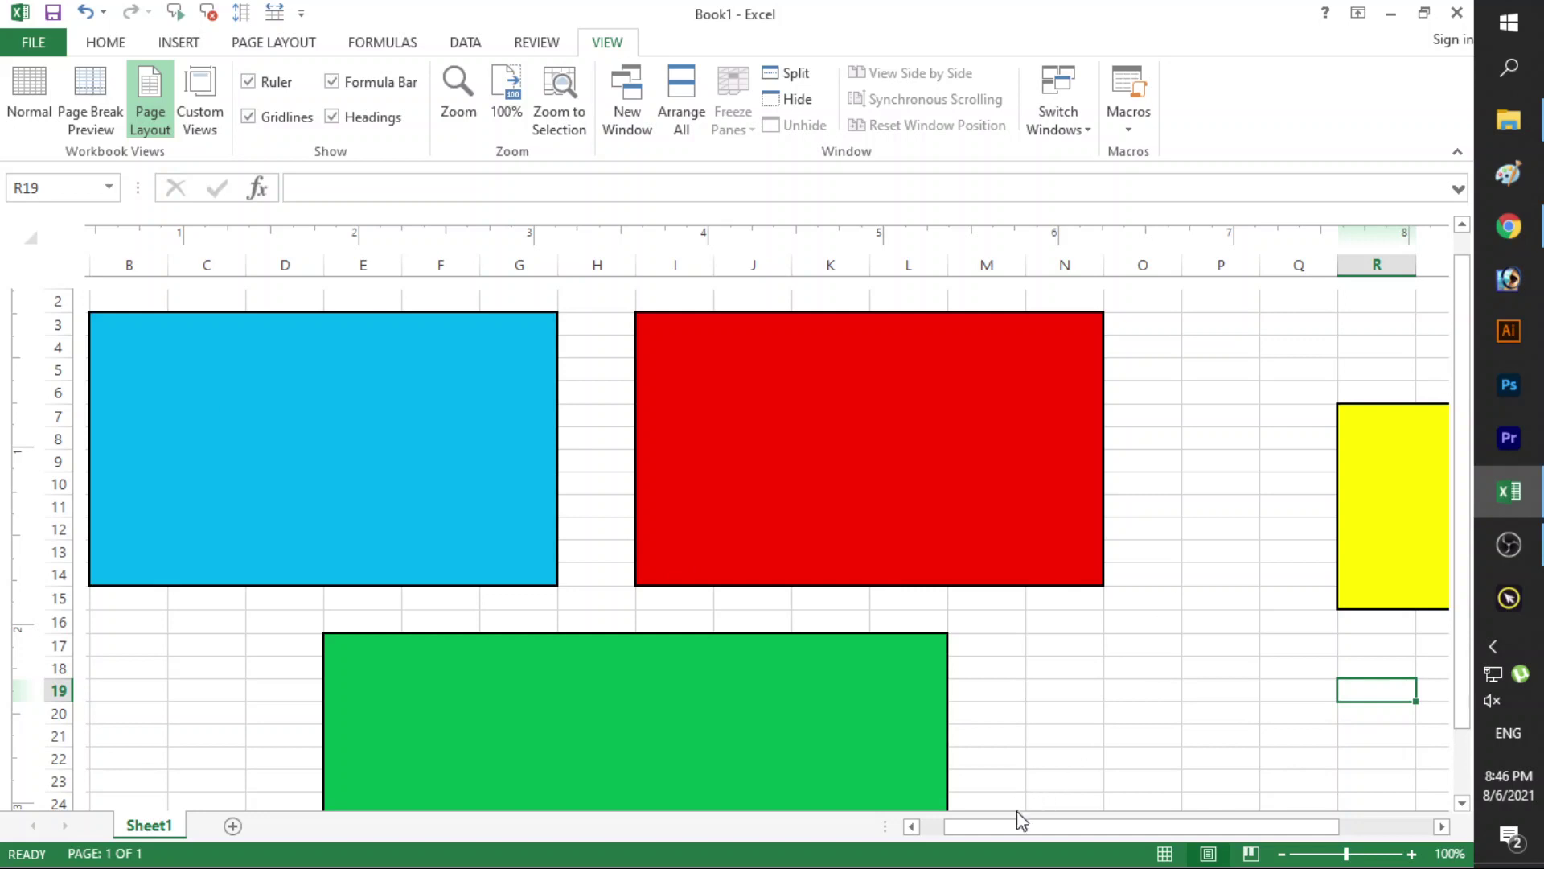
Zoom out and scroll through the Page Layout view to inspect the printed pages.
mouse_move(1020, 818)
mouse_down()
mouse_move(1124, 820)
mouse_move(998, 831)
mouse_up()
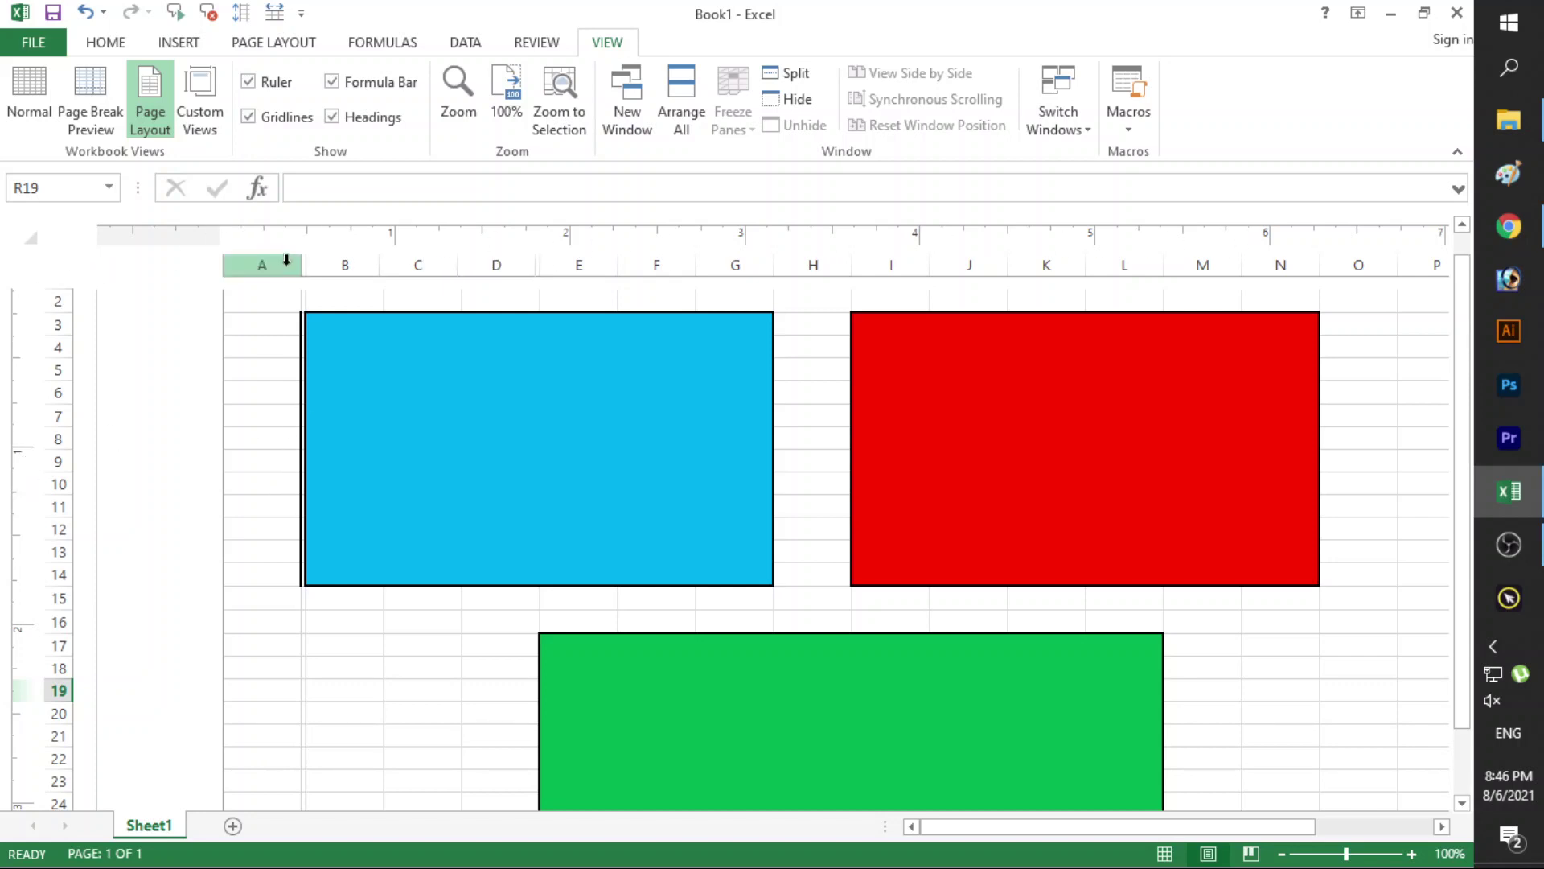
scroll(344, 494, down, 2)
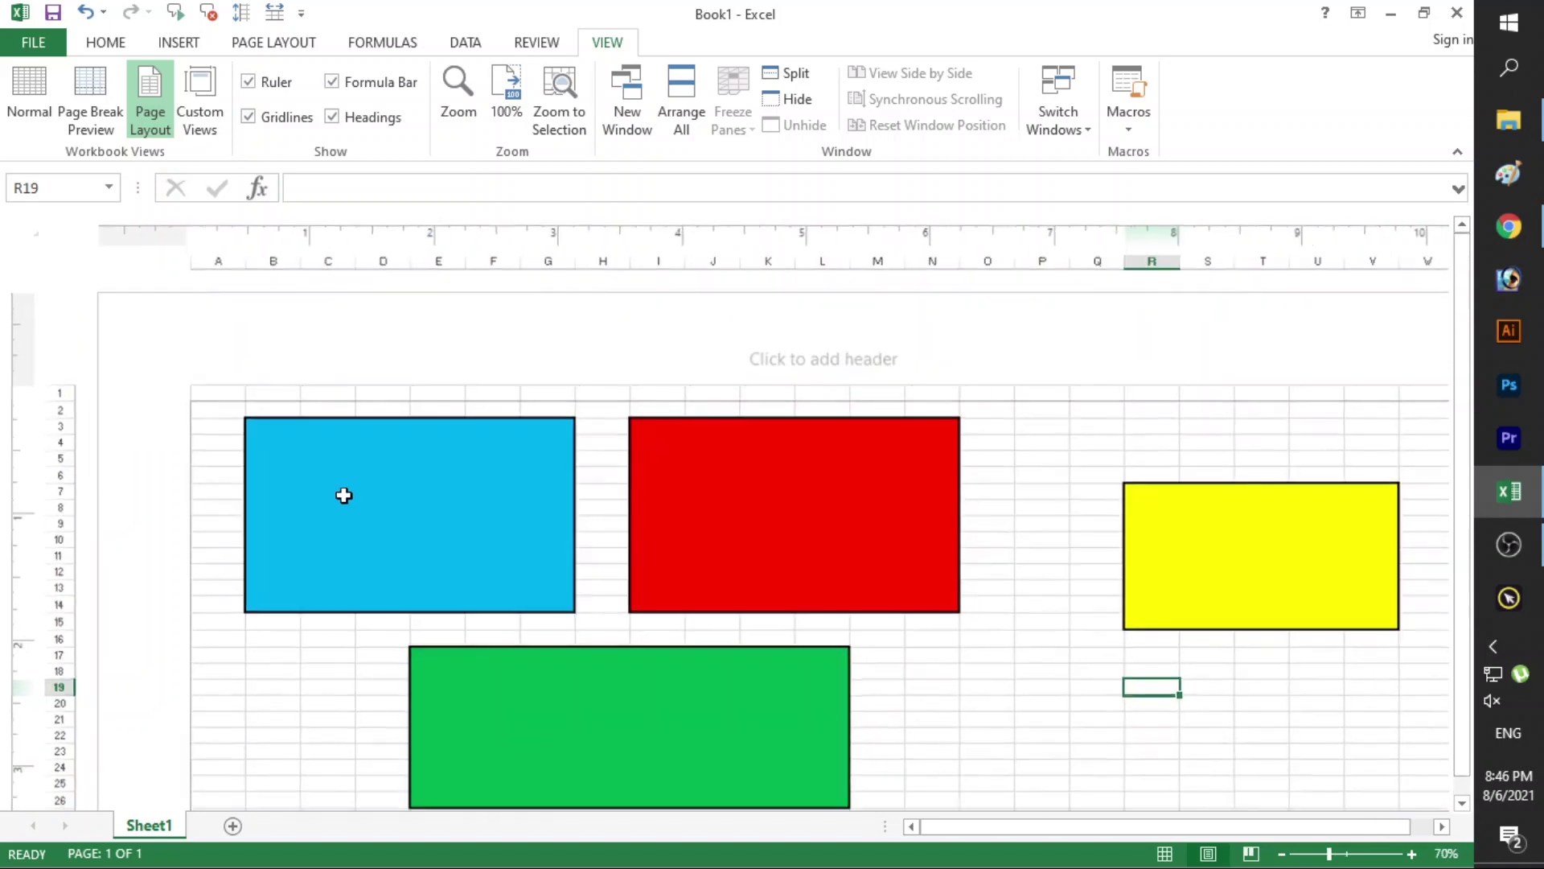
scroll(344, 495, down, 1)
scroll(343, 495, down, 1)
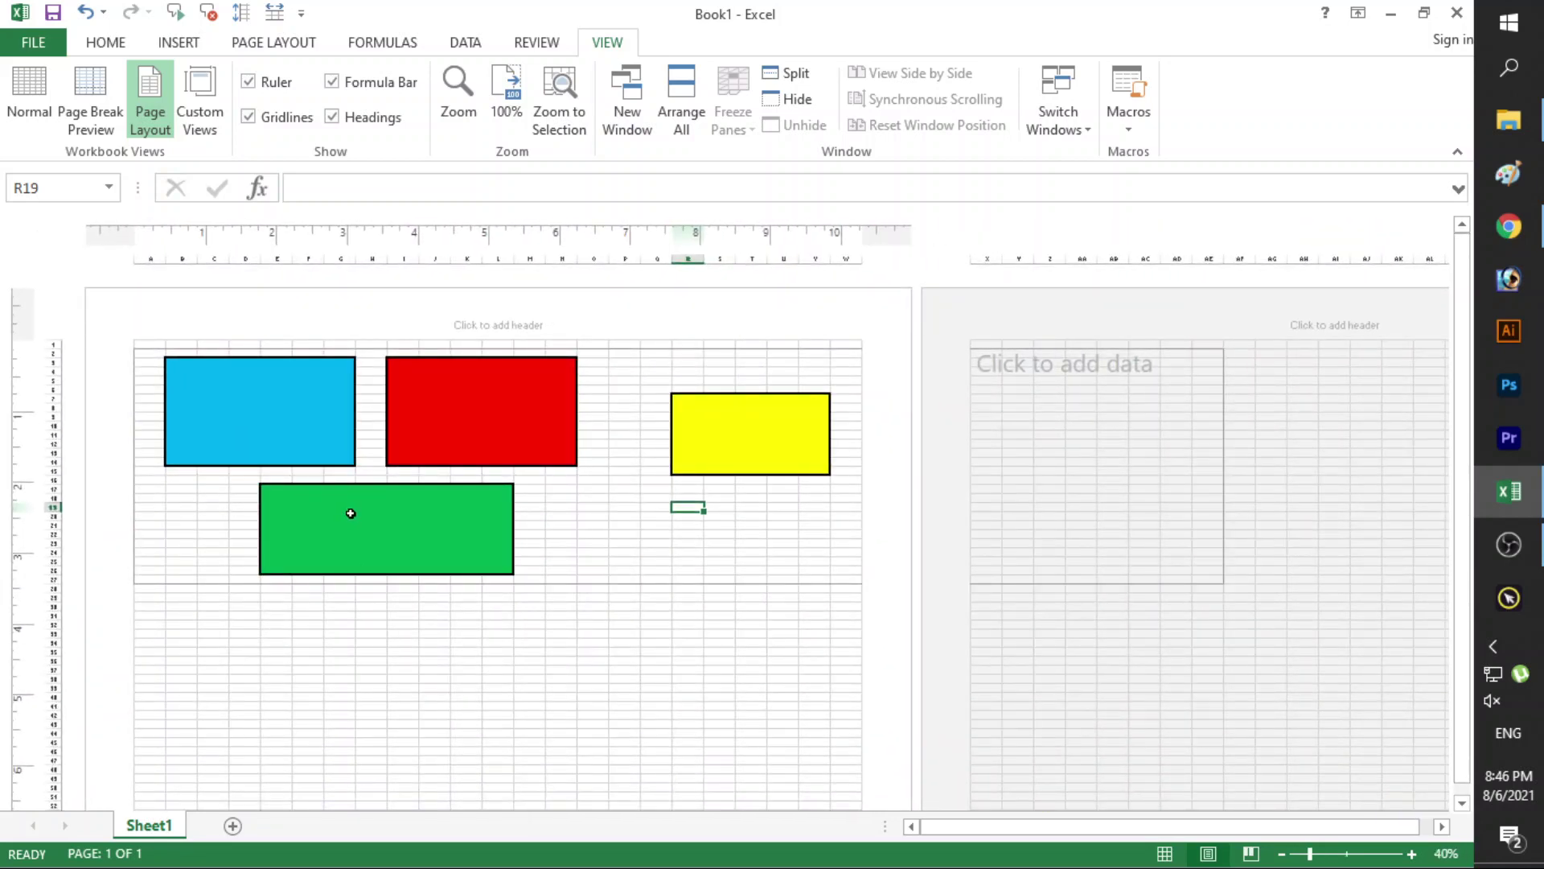
scroll(351, 513, down, 3)
scroll(350, 514, up, 3)
Confirm the second page is blank, then return to Normal view at 100%.
click(1175, 550)
click(1301, 579)
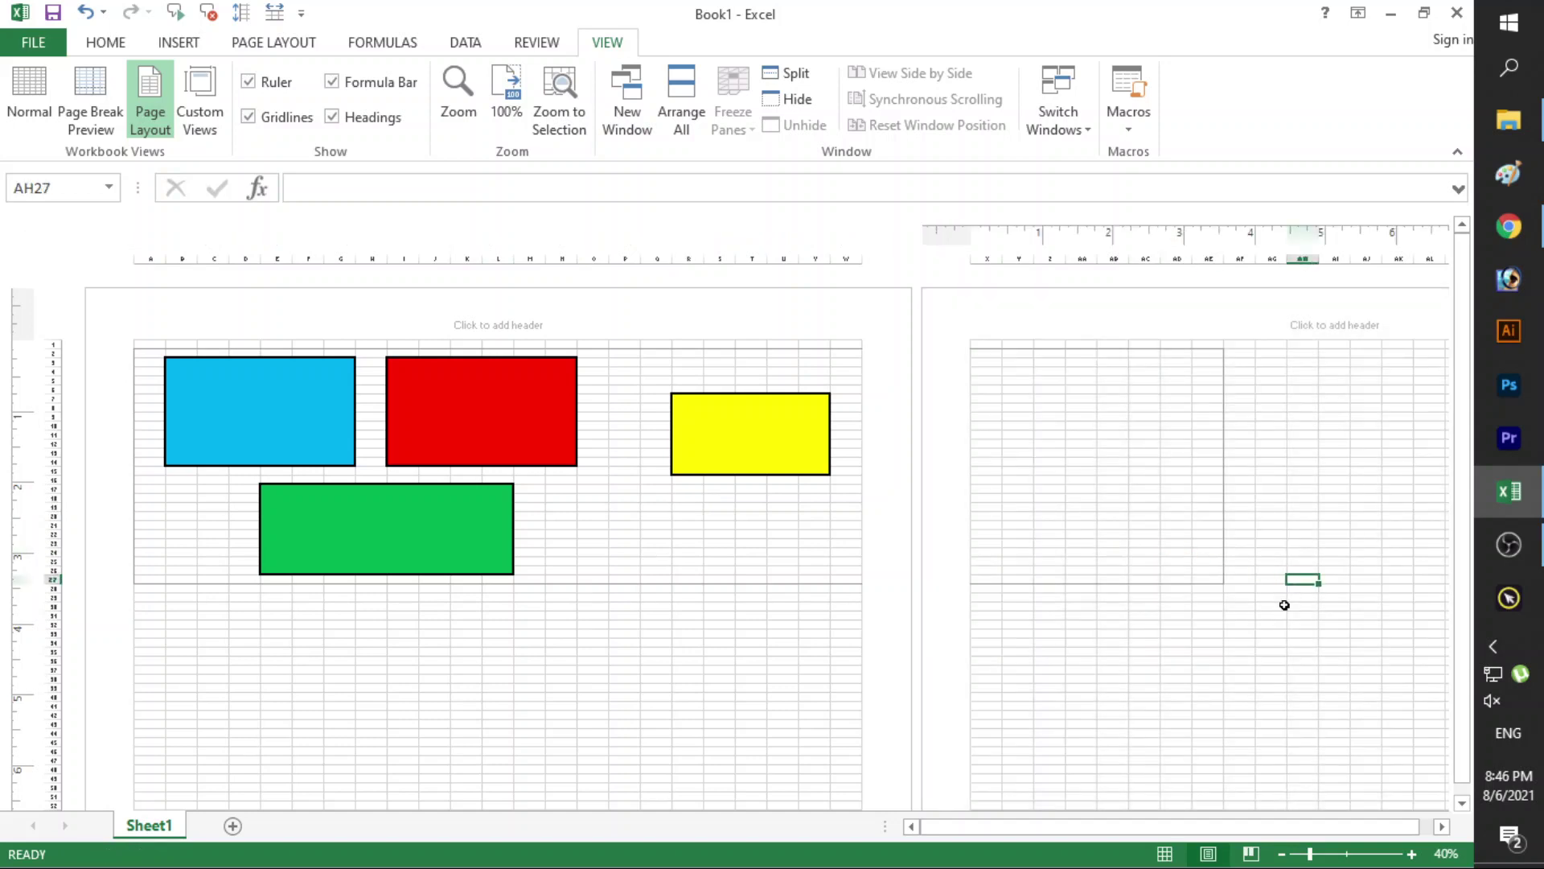
click(1206, 659)
scroll(669, 577, down, 3)
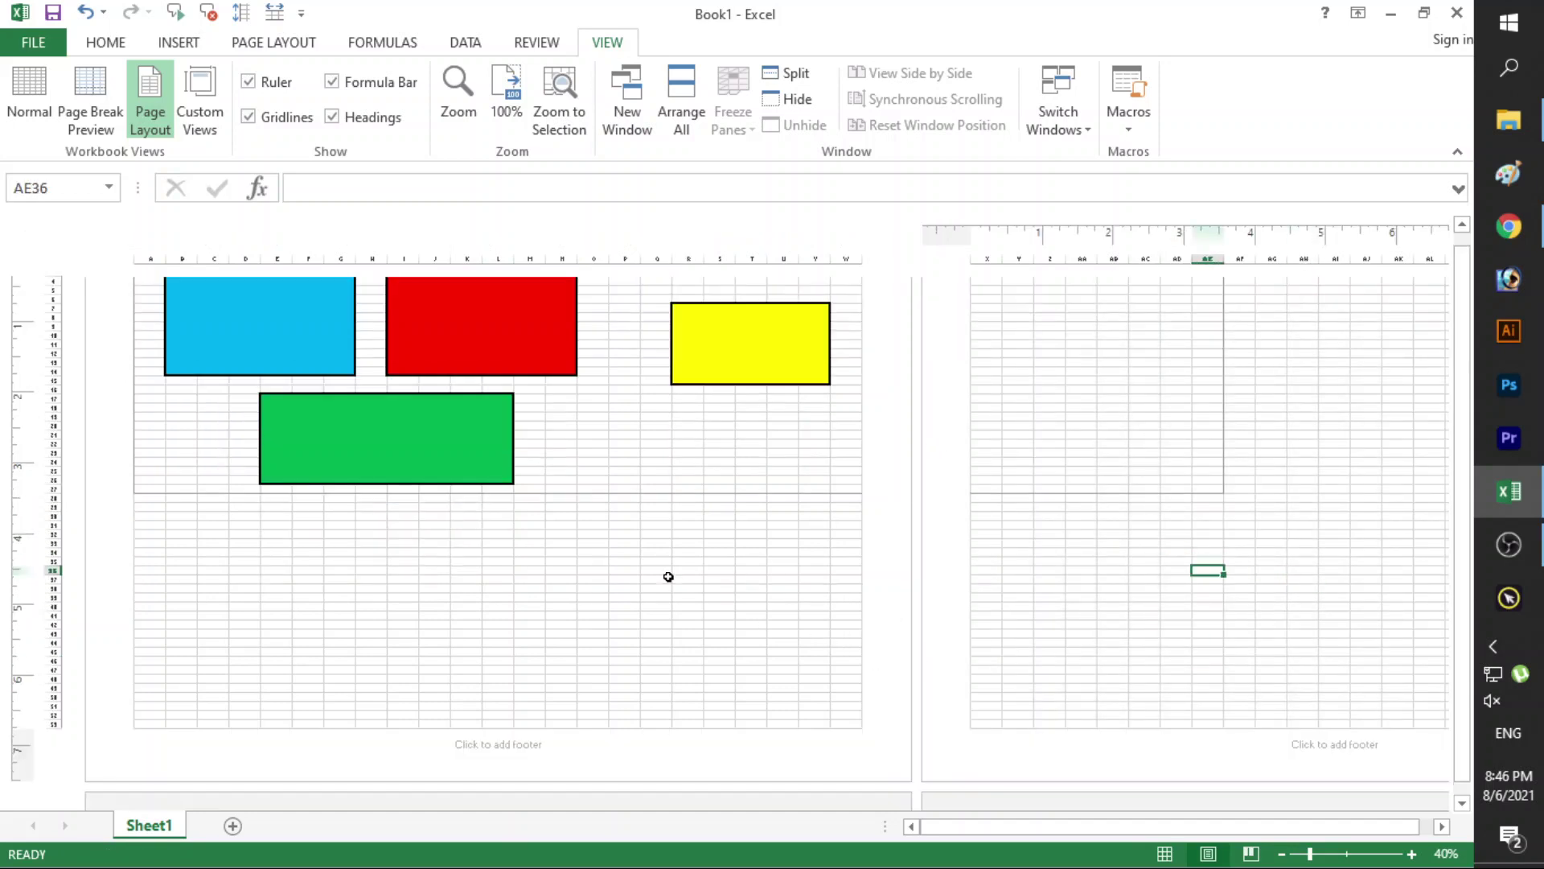
scroll(779, 610, down, 4)
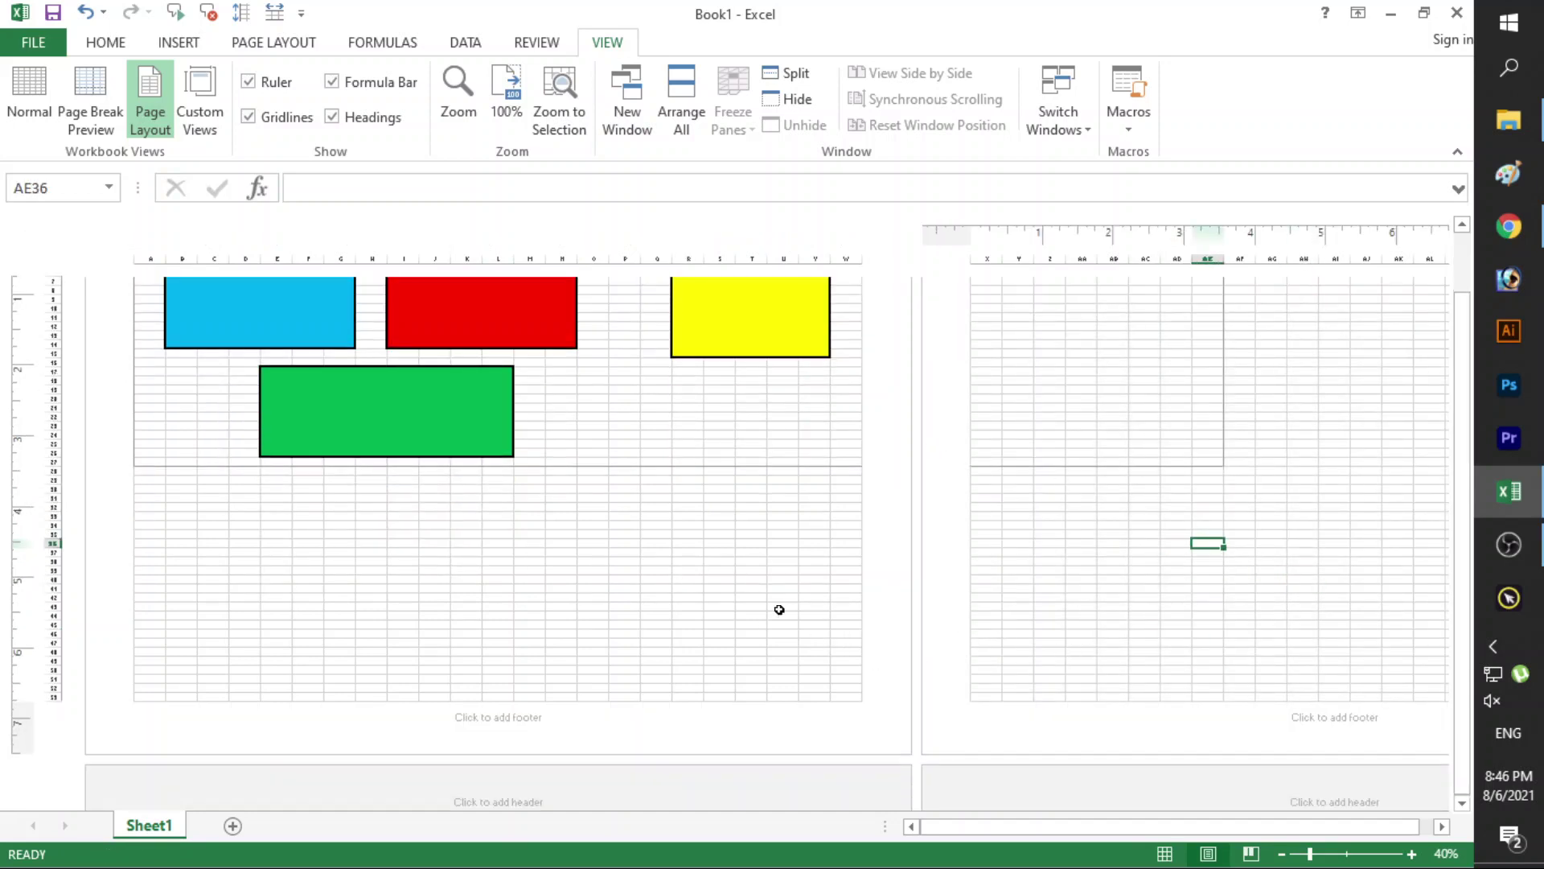
scroll(780, 610, down, 3)
scroll(779, 609, down, 2)
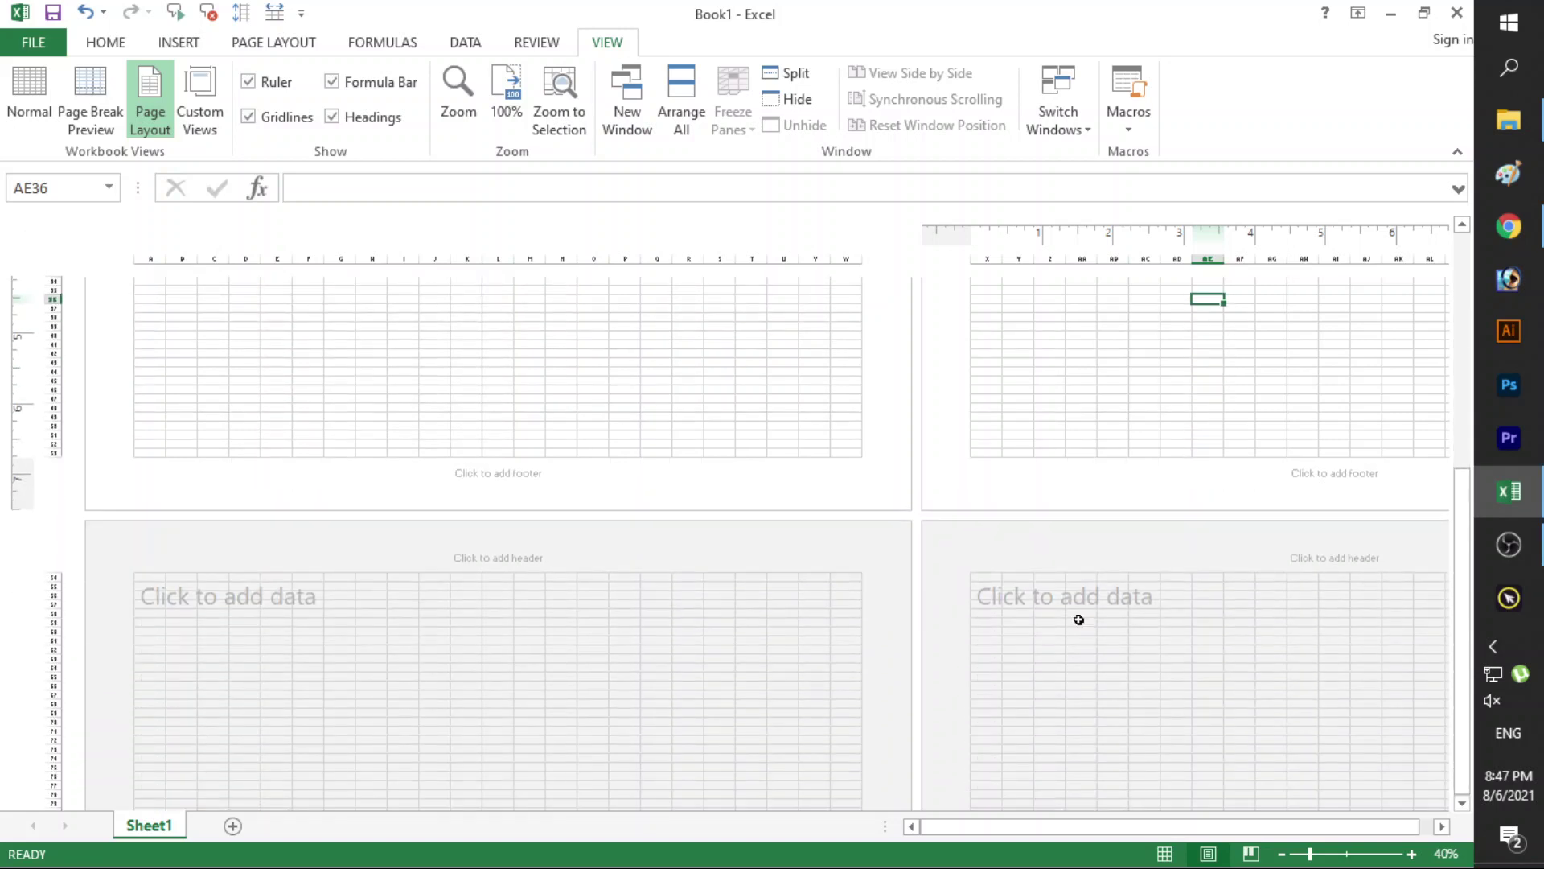
scroll(1131, 668, down, 3)
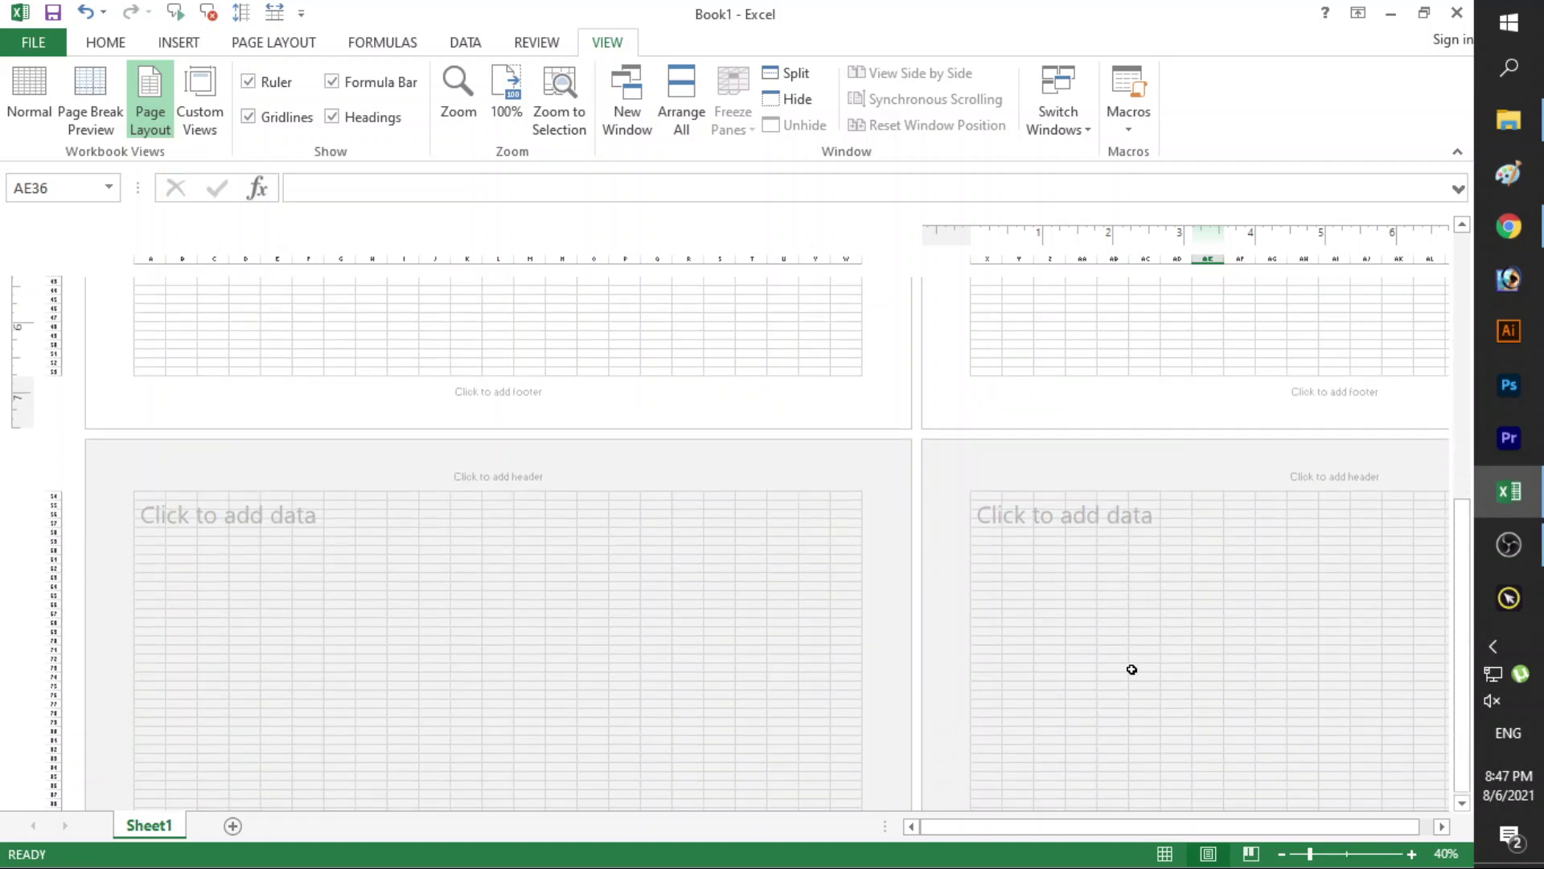
scroll(1131, 668, down, 3)
scroll(1131, 668, up, 6)
scroll(1131, 669, up, 6)
scroll(1131, 669, up, 5)
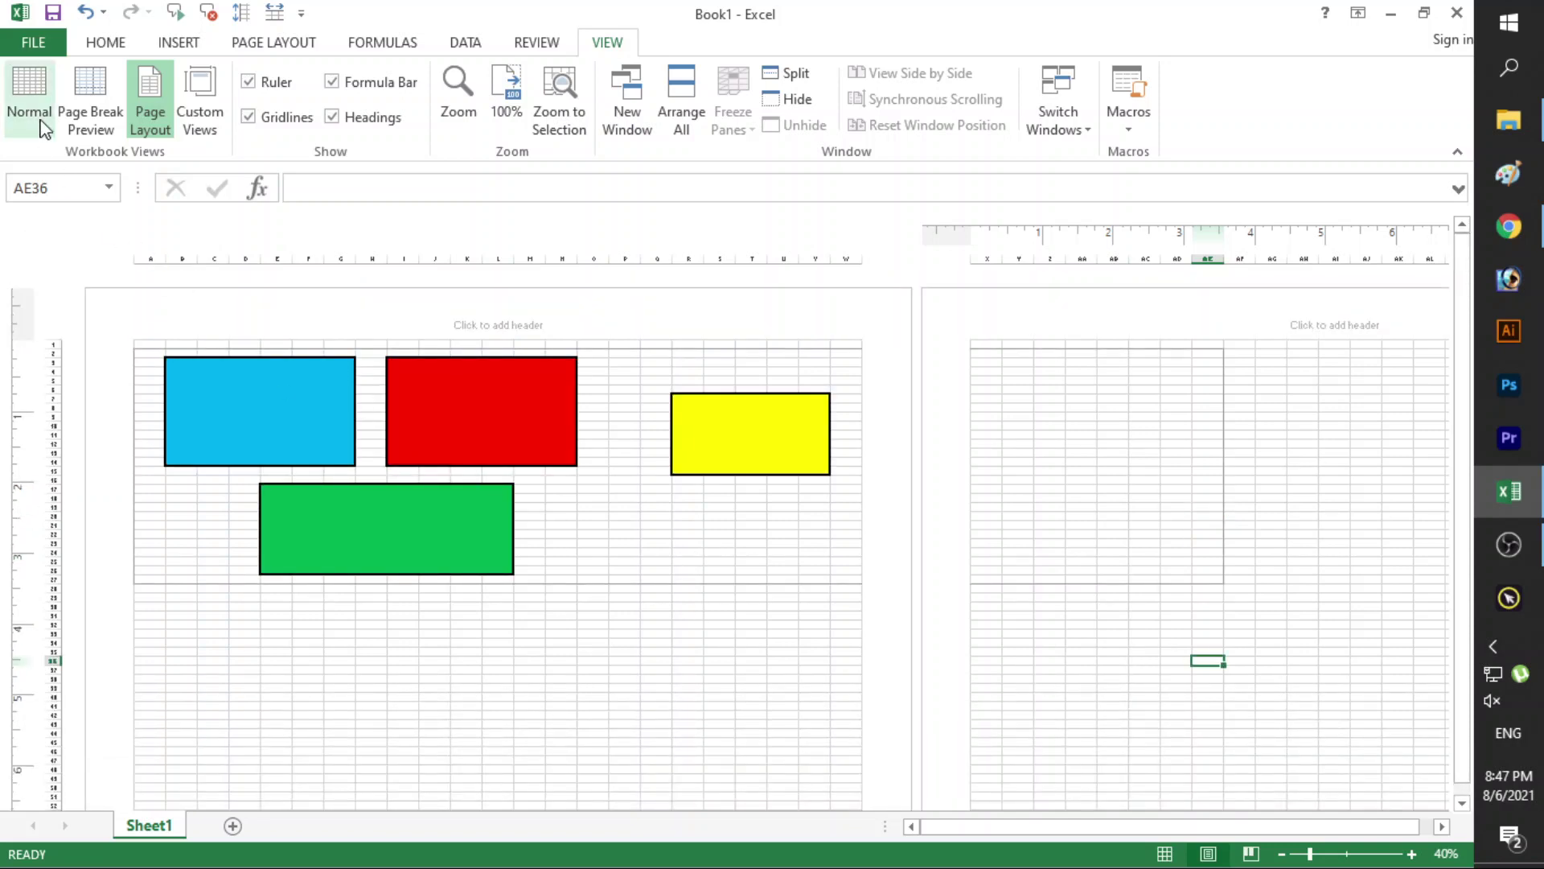
click(29, 96)
scroll(540, 506, up, 4)
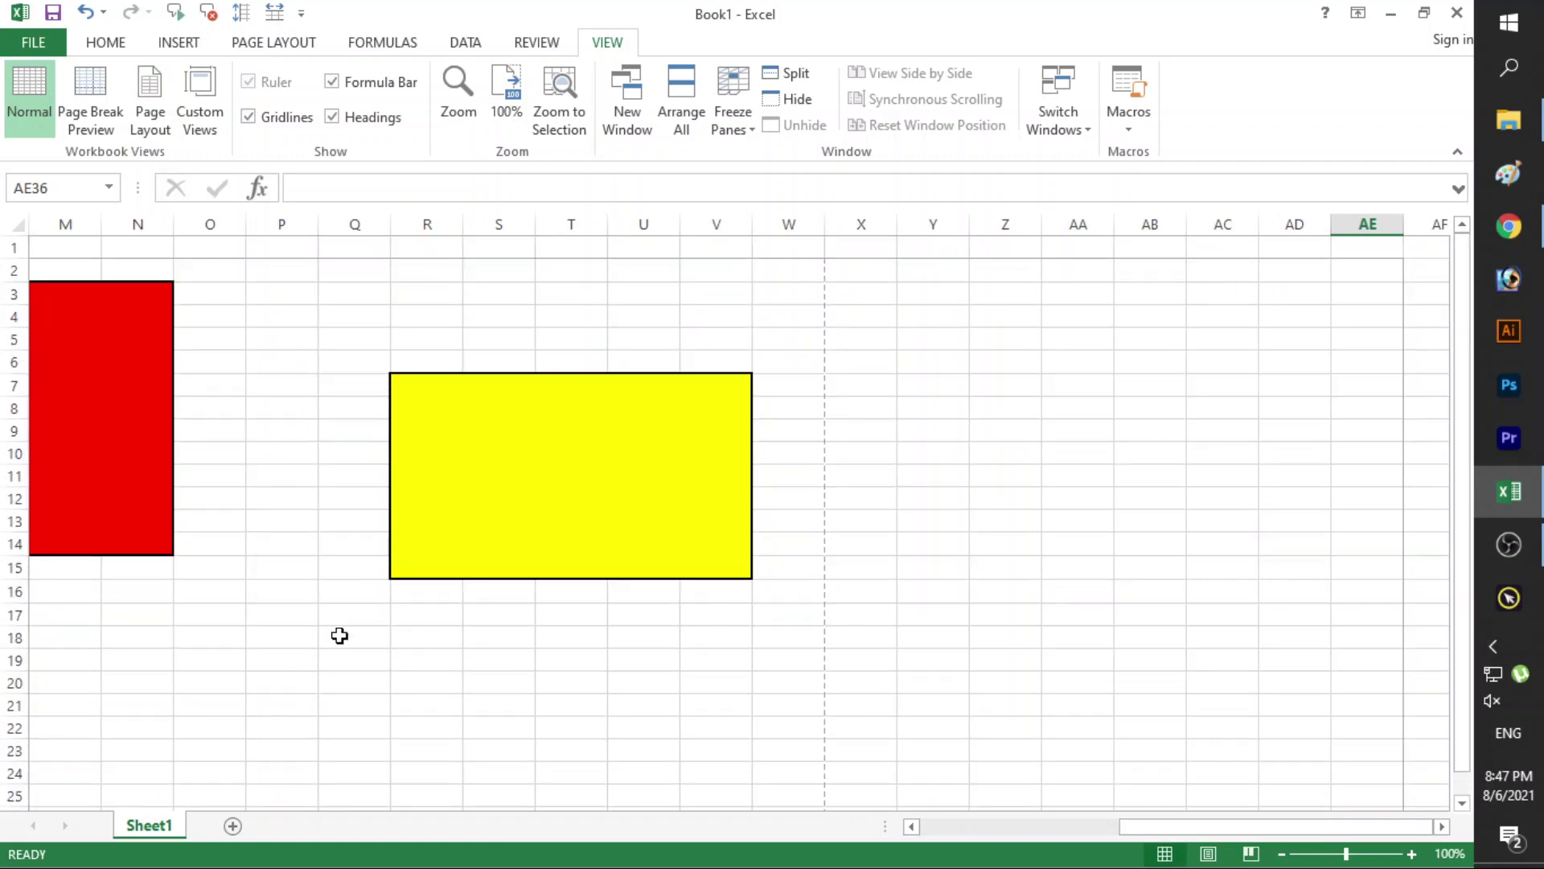
click(200, 101)
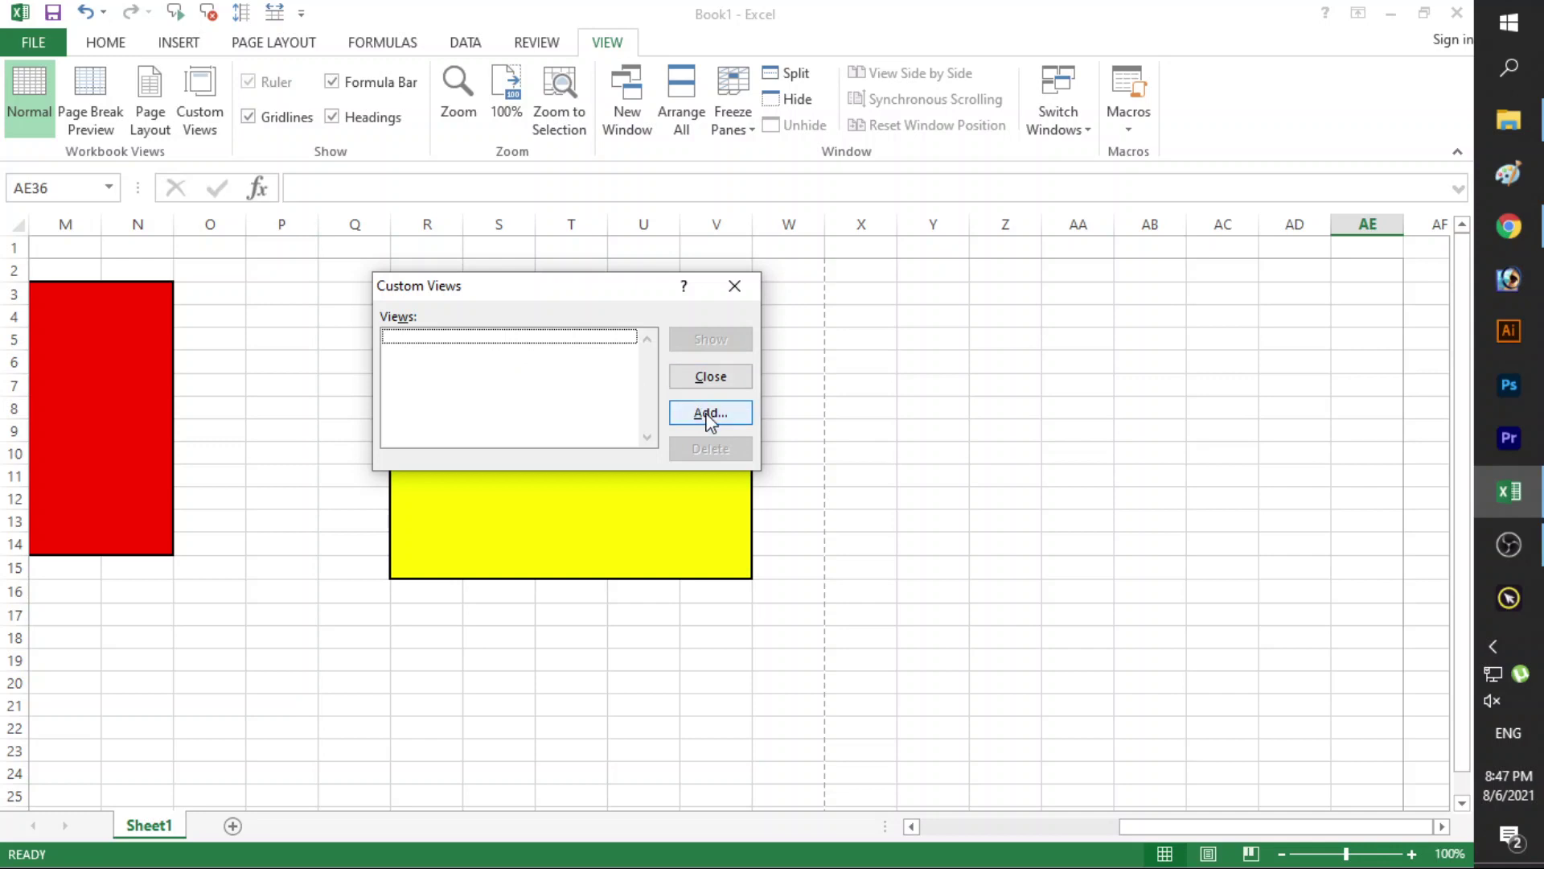
click(732, 287)
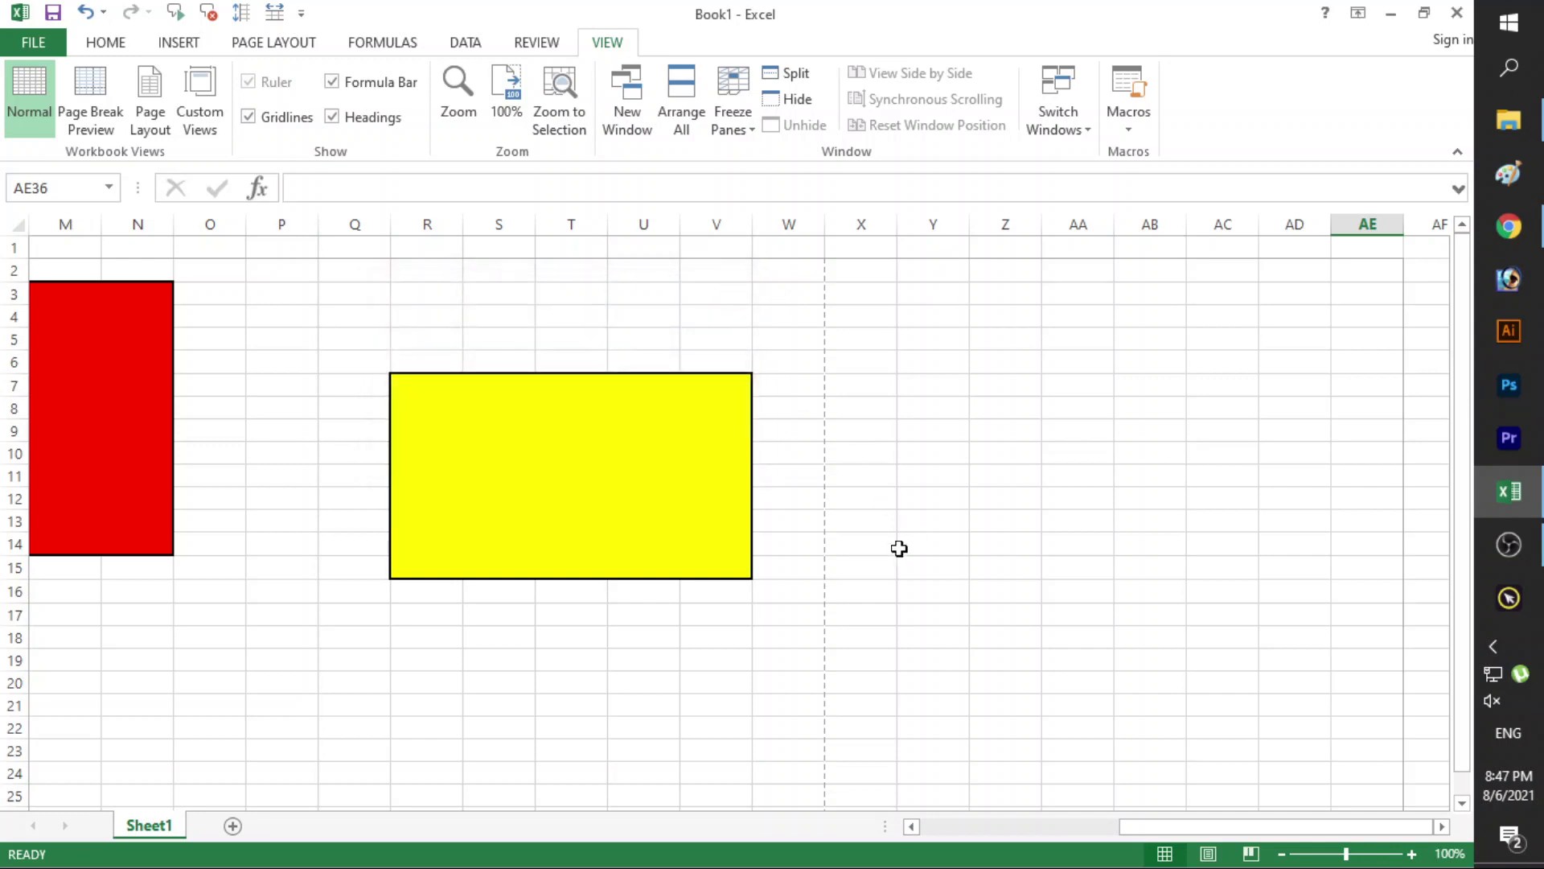
drag(1162, 828, 983, 828)
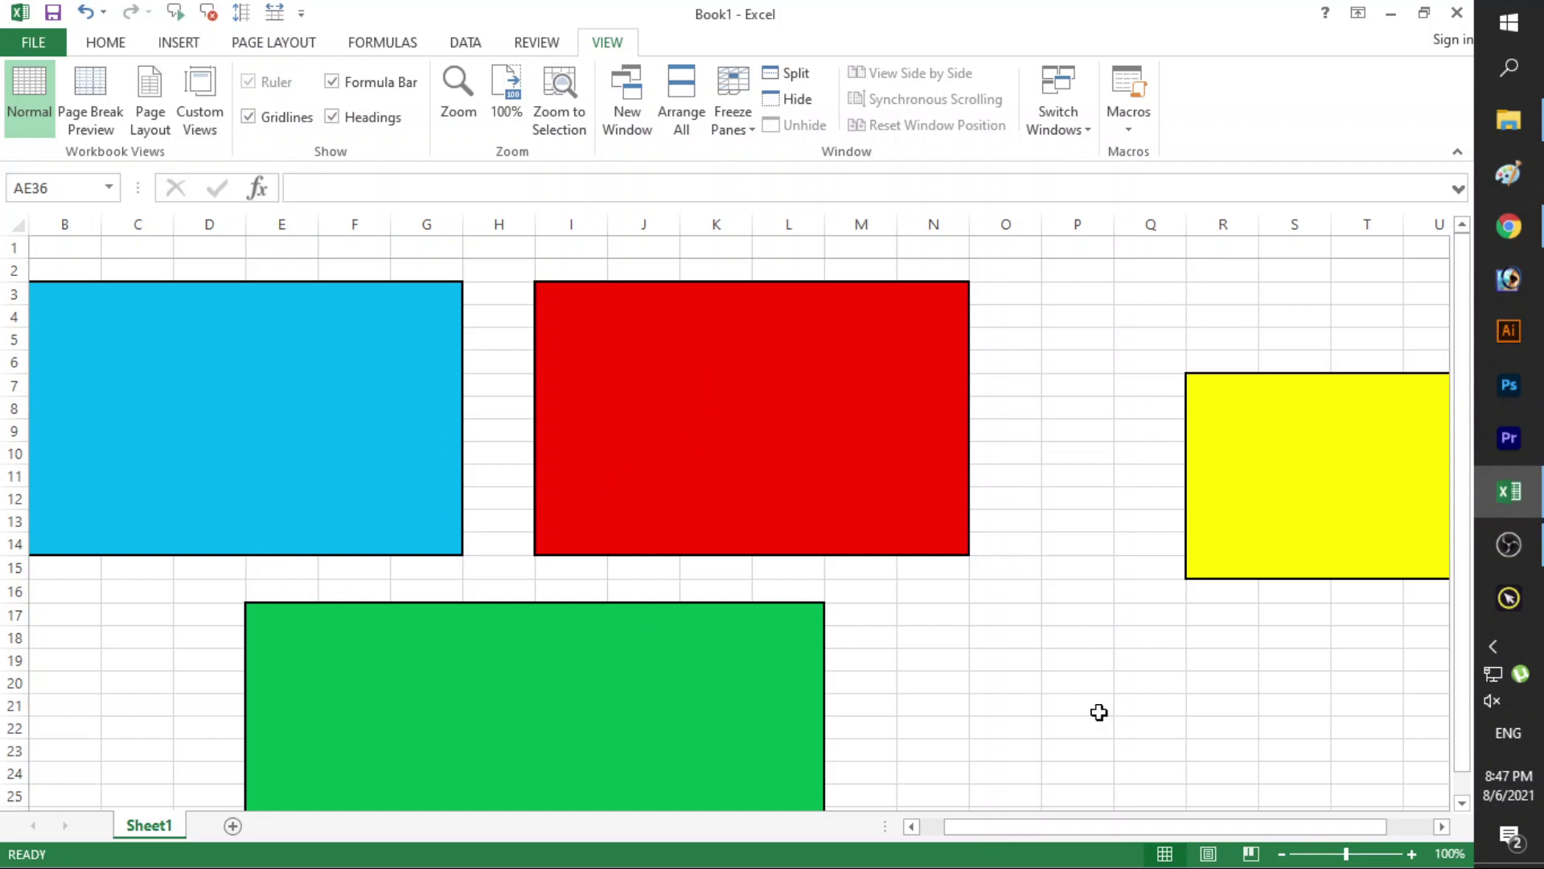
drag(977, 837, 951, 833)
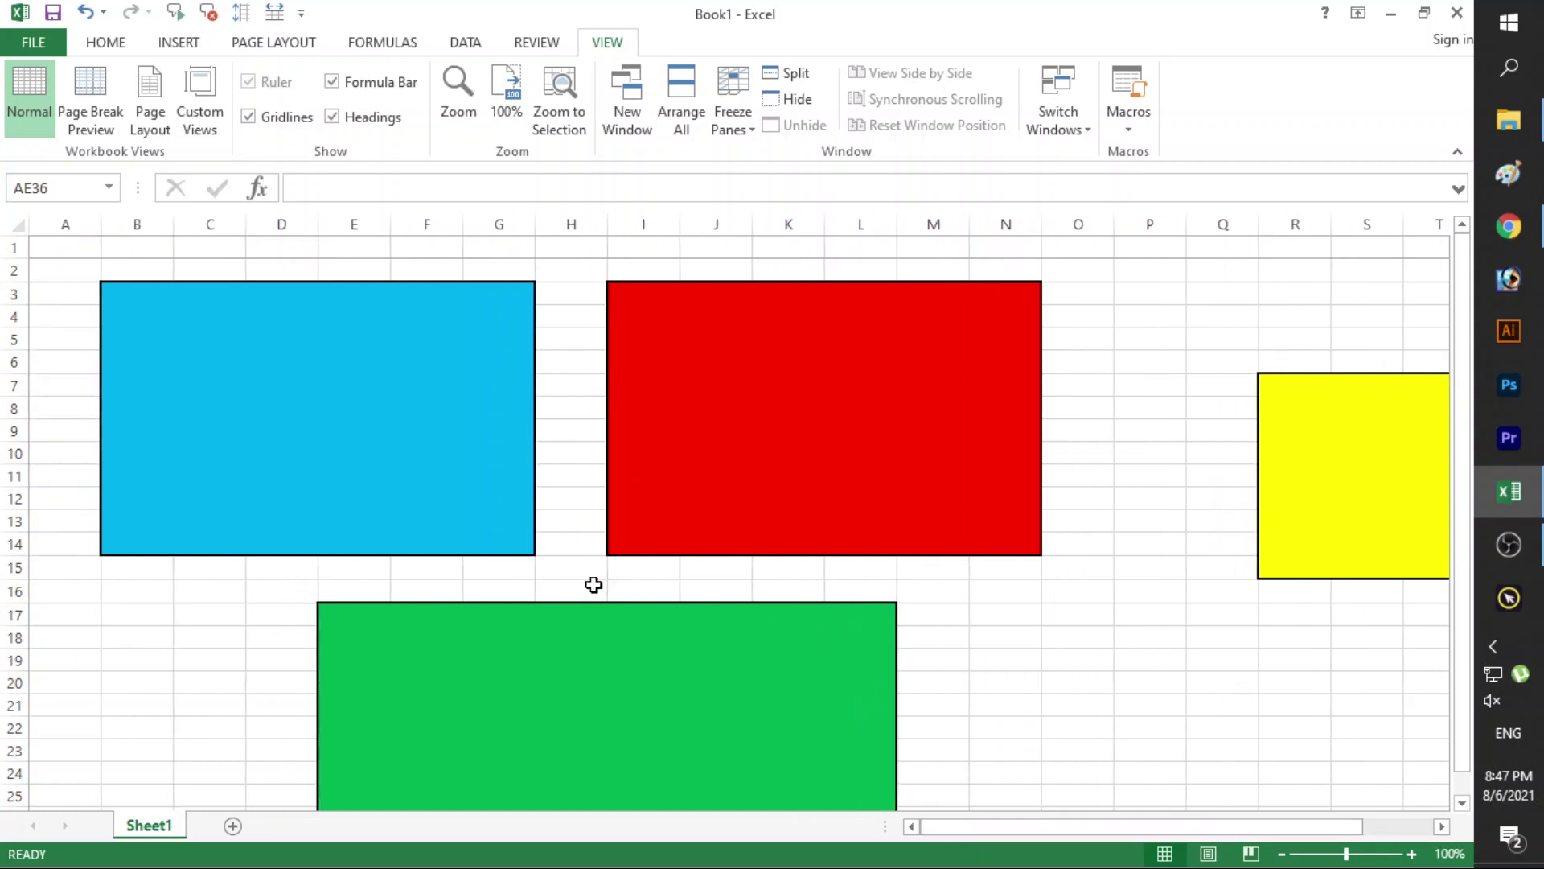